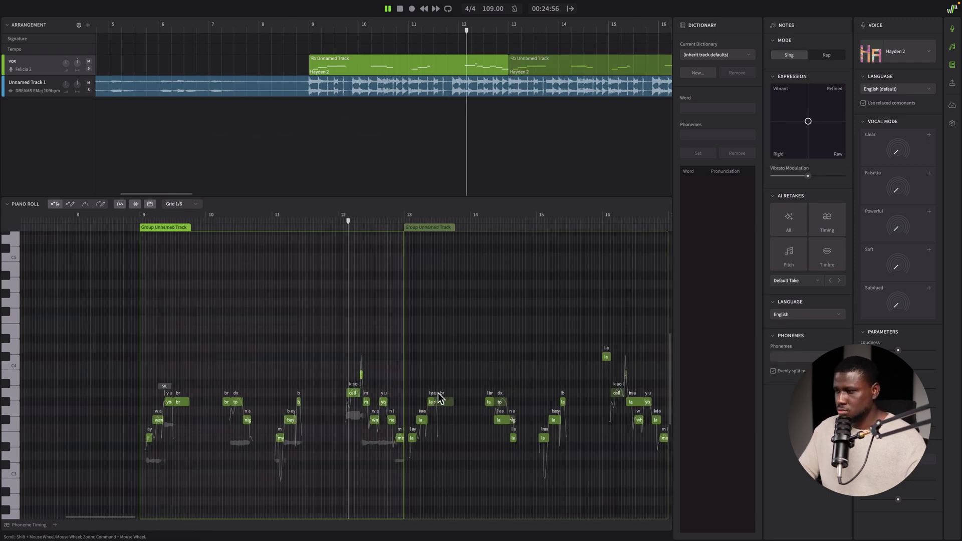
scroll(439, 420, "up", 4)
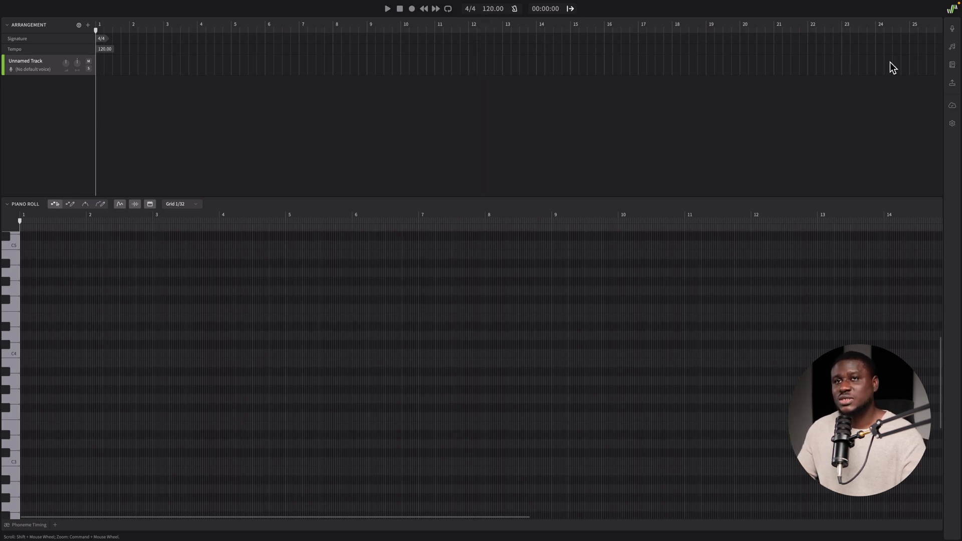
Step: Load the Felicia 2 voice on the unnamed vocal track and look over its available languages
left_click(952, 29)
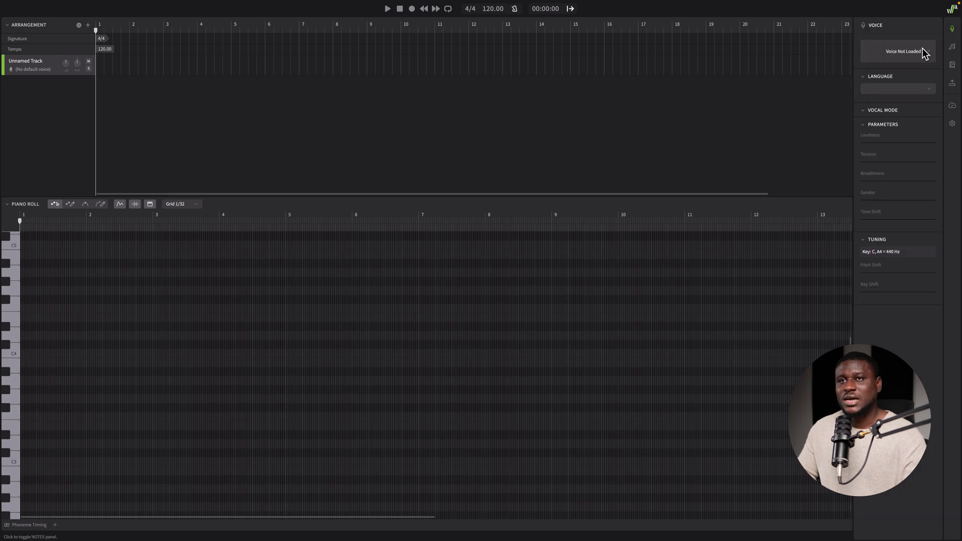
left_click(885, 52)
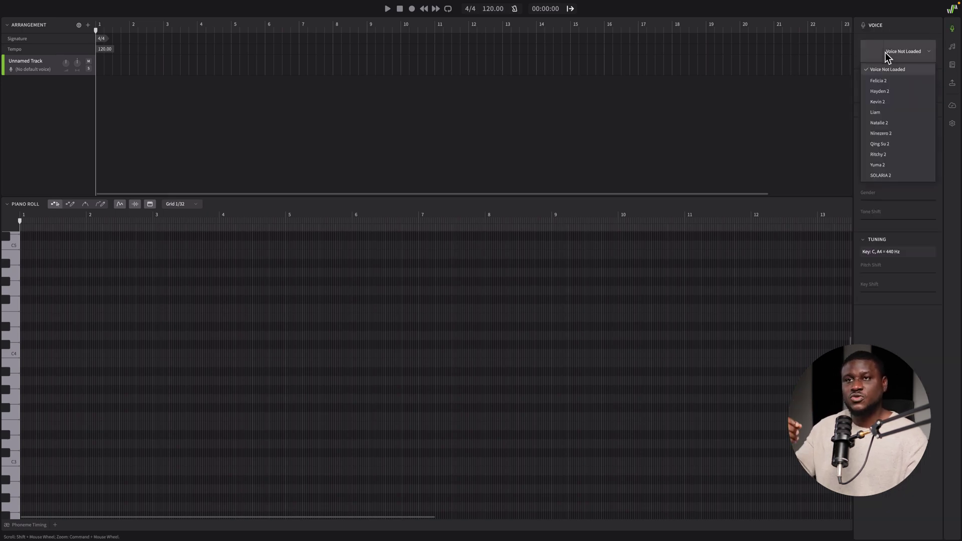
left_click(896, 53)
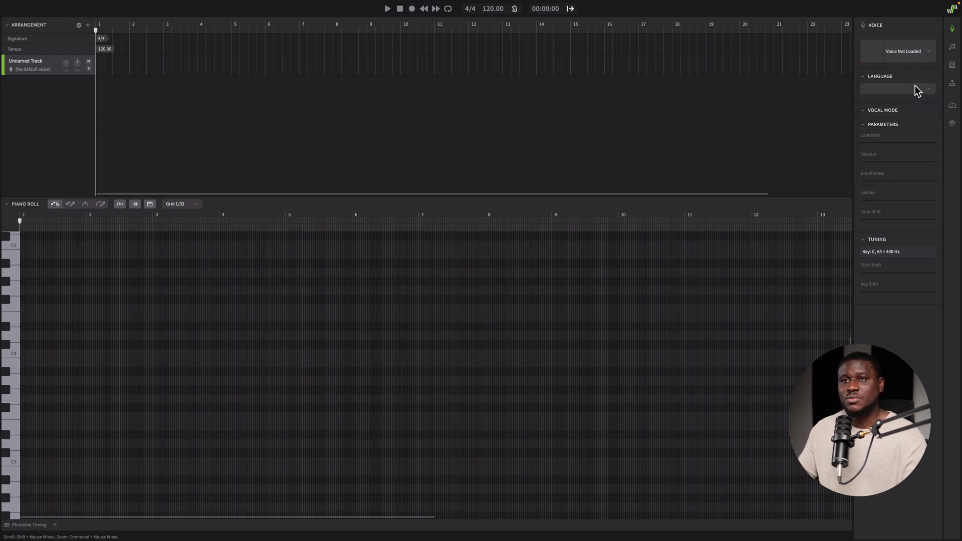
left_click(899, 52)
left_click(895, 80)
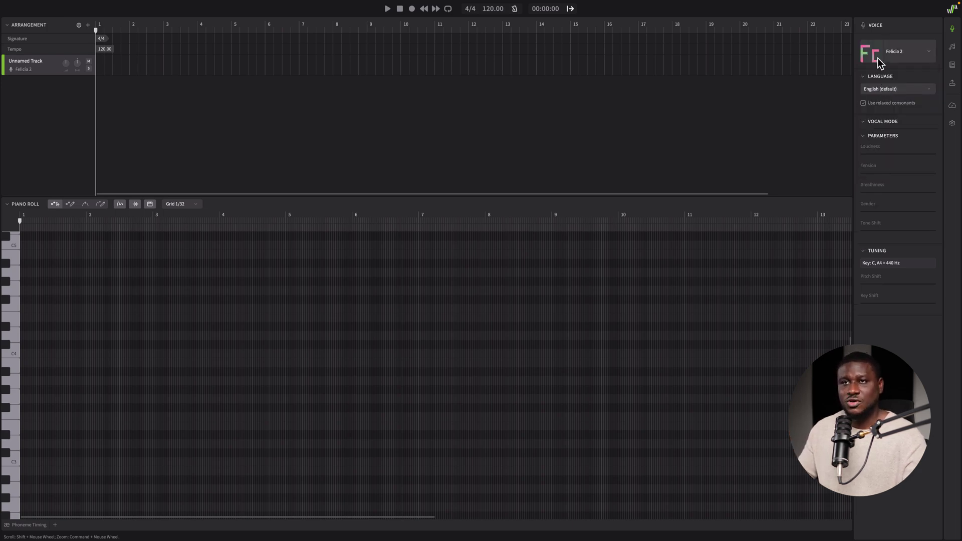
left_click(924, 91)
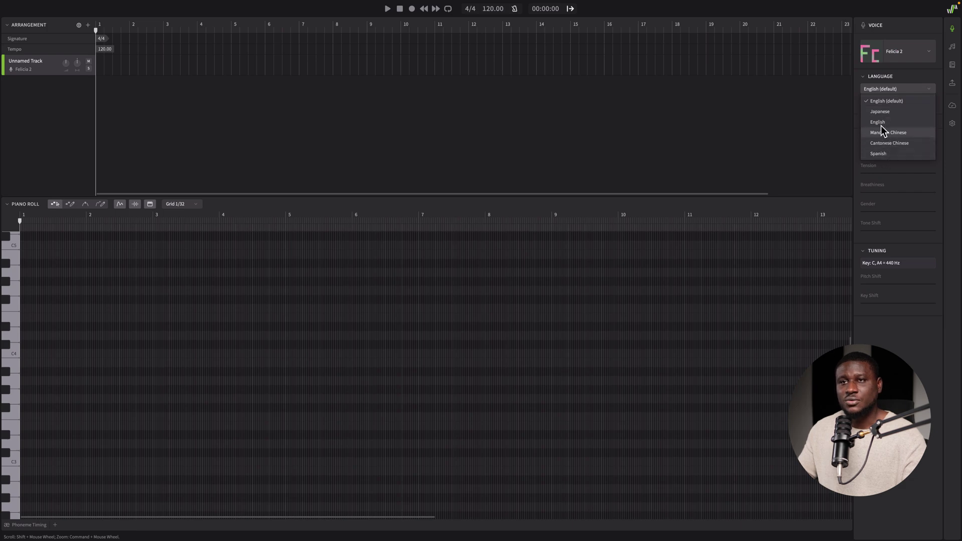
left_click(879, 70)
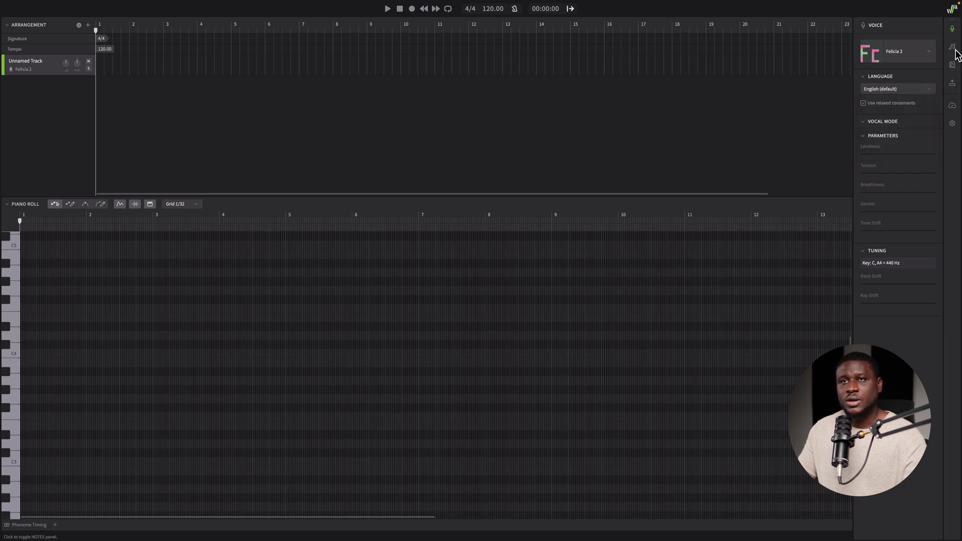
Step: Show the Notes and Dictionary settings beside the voice settings, and briefly view the render options
left_click(954, 50)
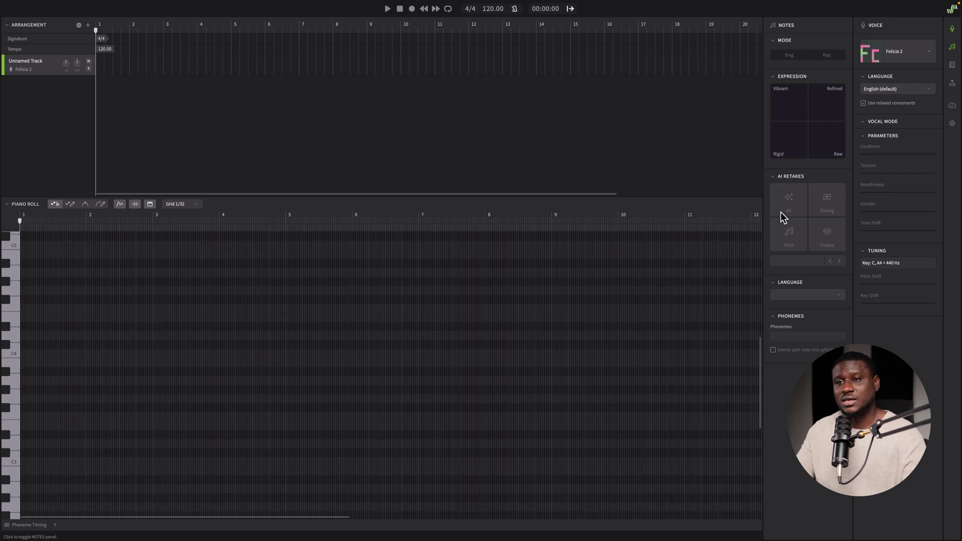
left_click(953, 66)
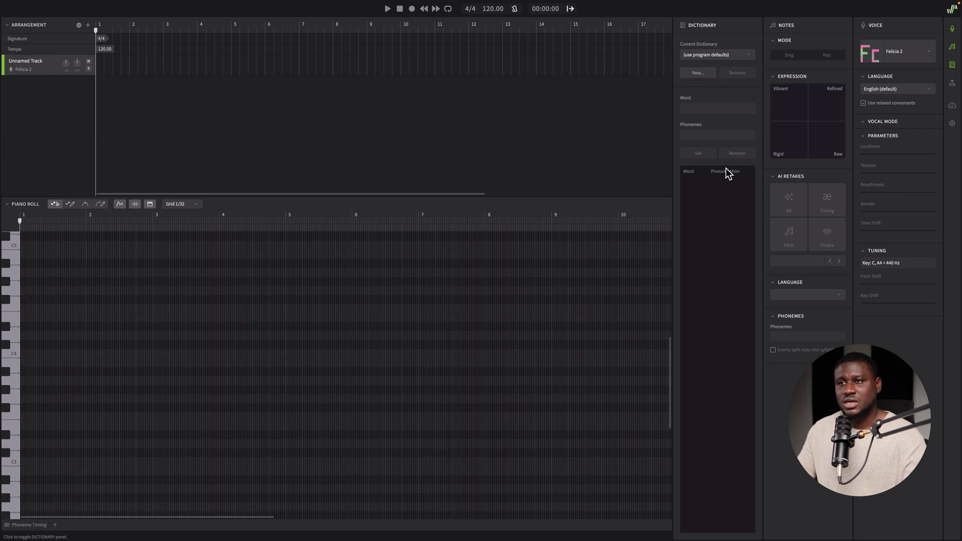
left_click(951, 87)
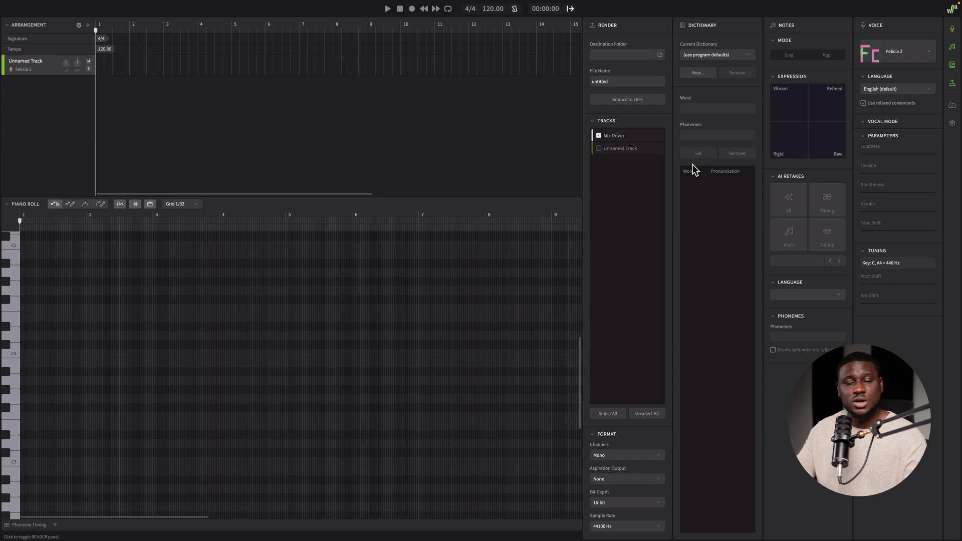
left_click(951, 84)
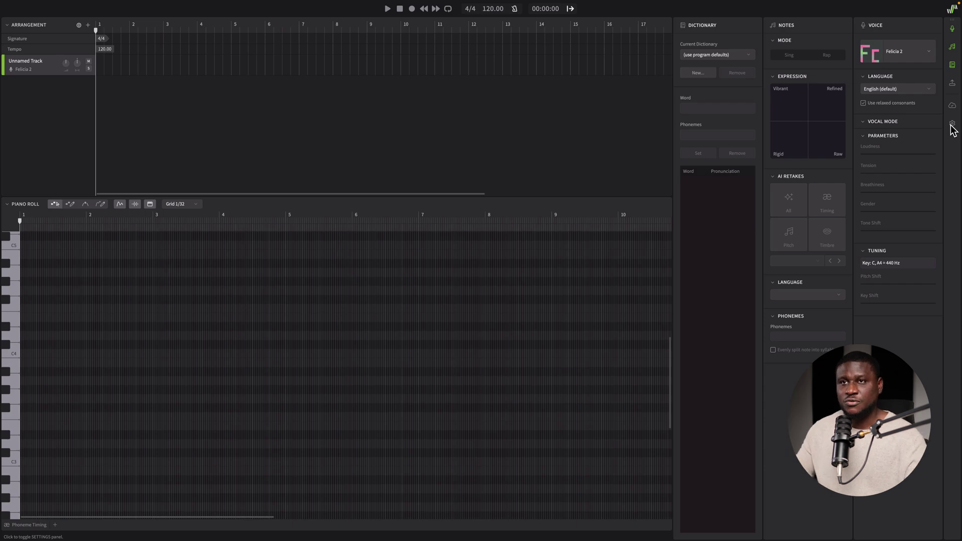
Step: Check the available MIDI input devices in the Audio & MIDI settings
left_click(951, 125)
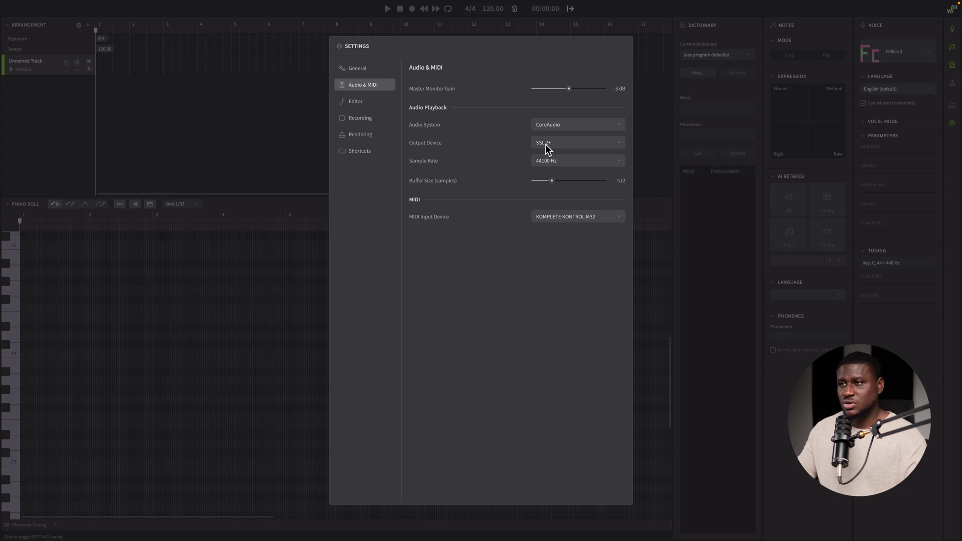
left_click(560, 216)
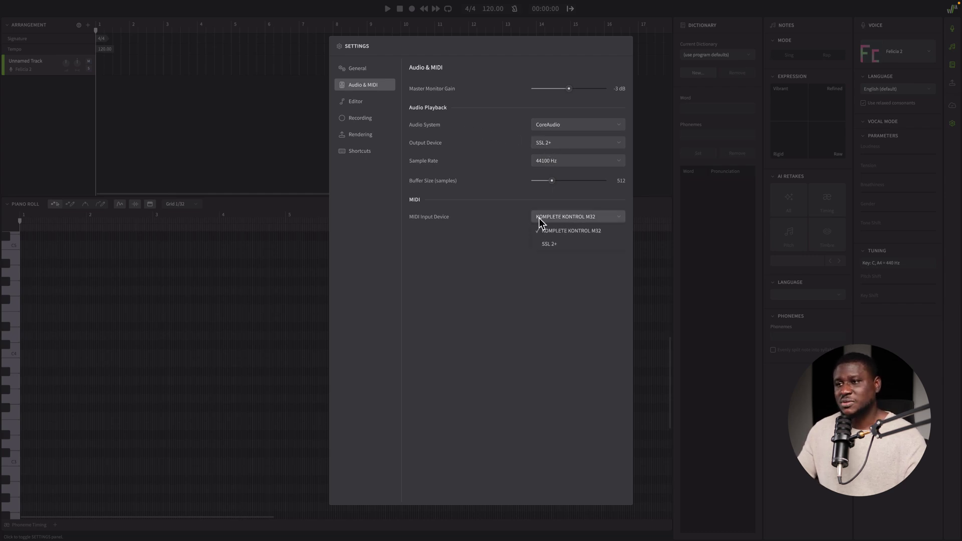
left_click(512, 231)
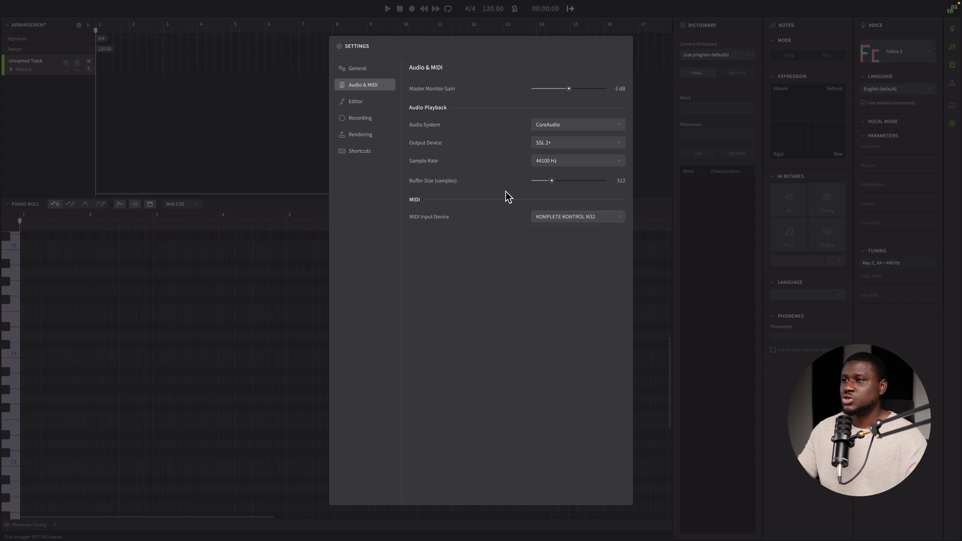
left_click(241, 107)
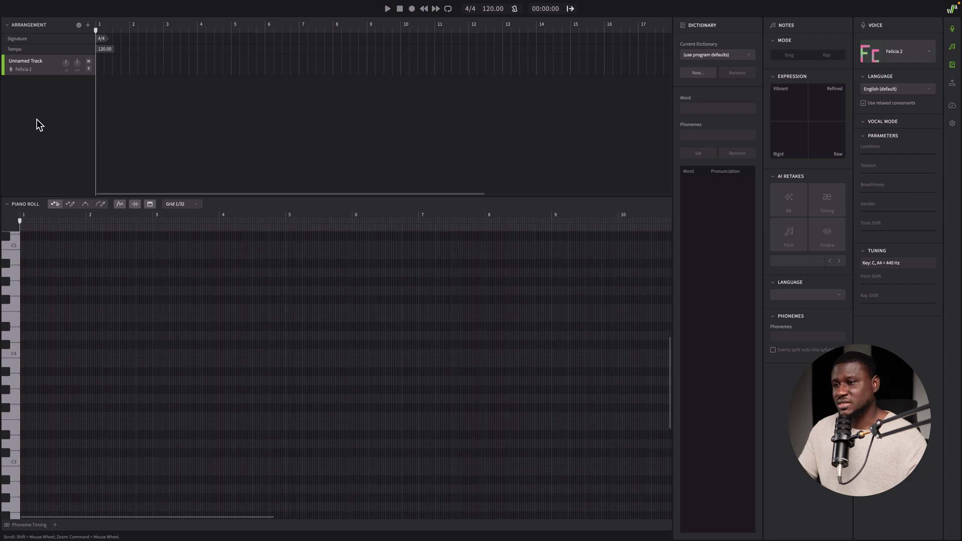
Step: Import the DREAMS EMaj 109bpm audio file as a new track and set the project tempo to 109
left_click_drag(53, 120, 420, 86)
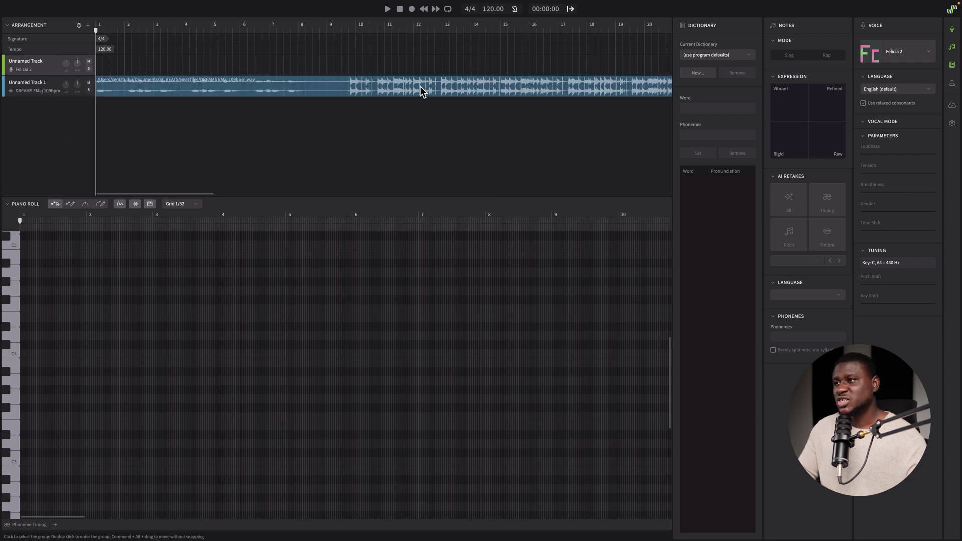
left_click(492, 9)
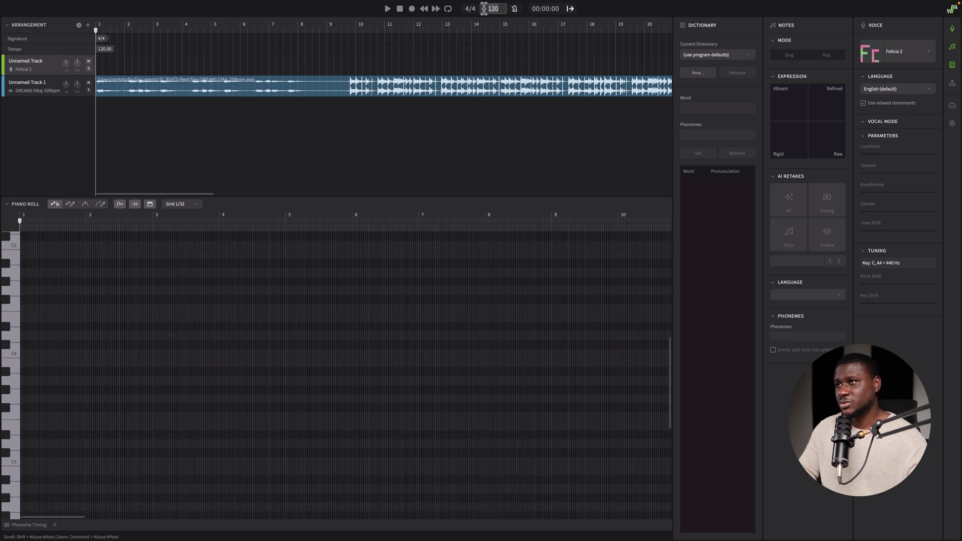
key("BackSpace")
key("BackSpace")
key("BackSpace")
type("109")
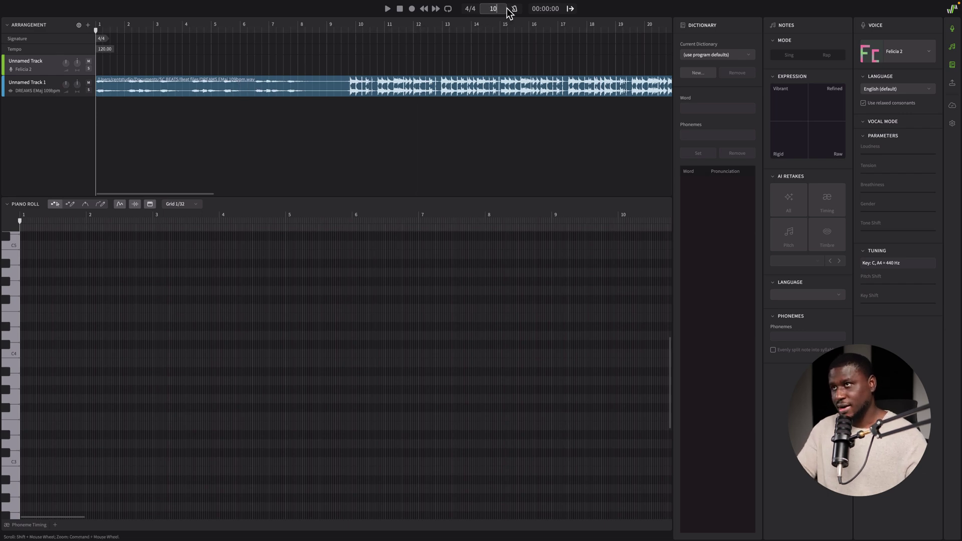
key("Return")
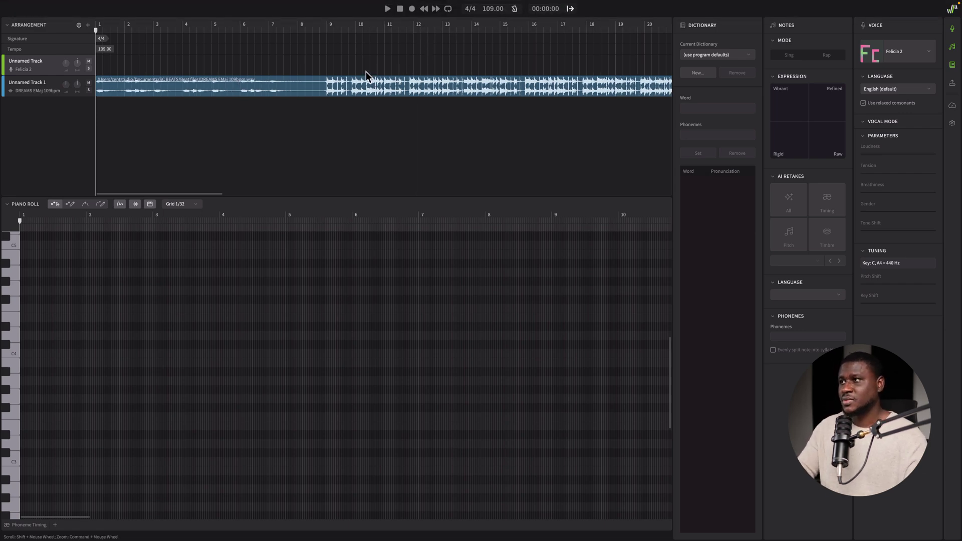
Step: Play back the imported beat from just after bar 8
left_click(308, 25)
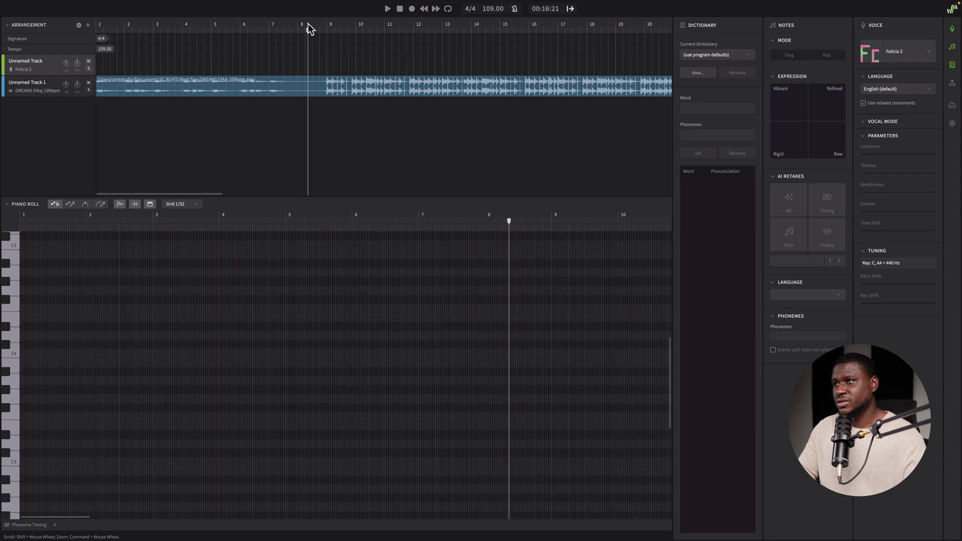
left_click(514, 11)
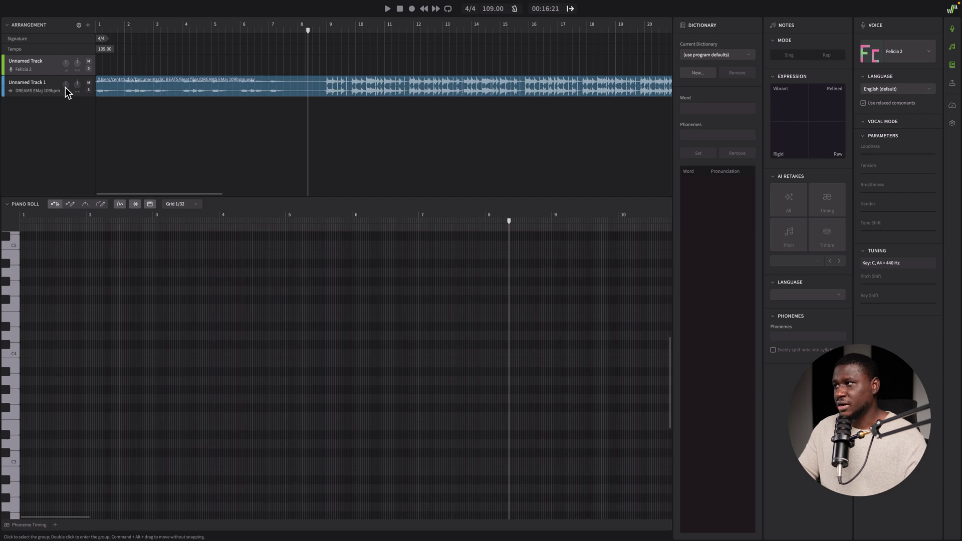
key("space")
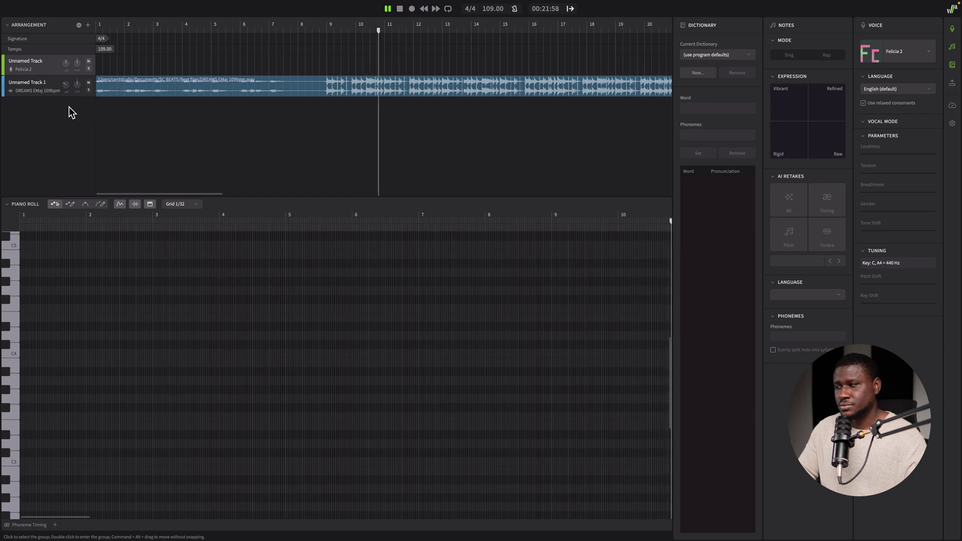
Step: Create an empty note group on the vocal track starting at bar 9, where the beat comes in
scroll(323, 57, "up", 2)
left_click(323, 57)
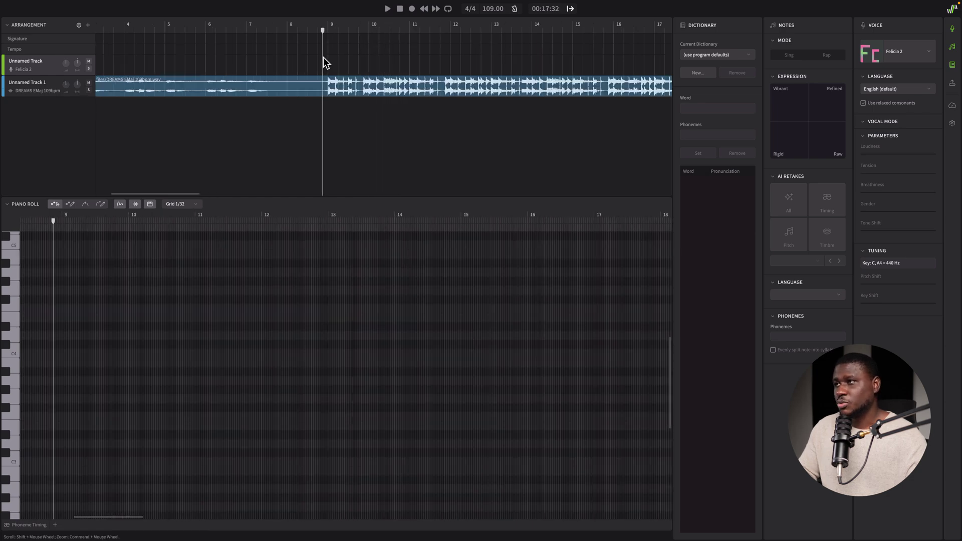
double_click(329, 63)
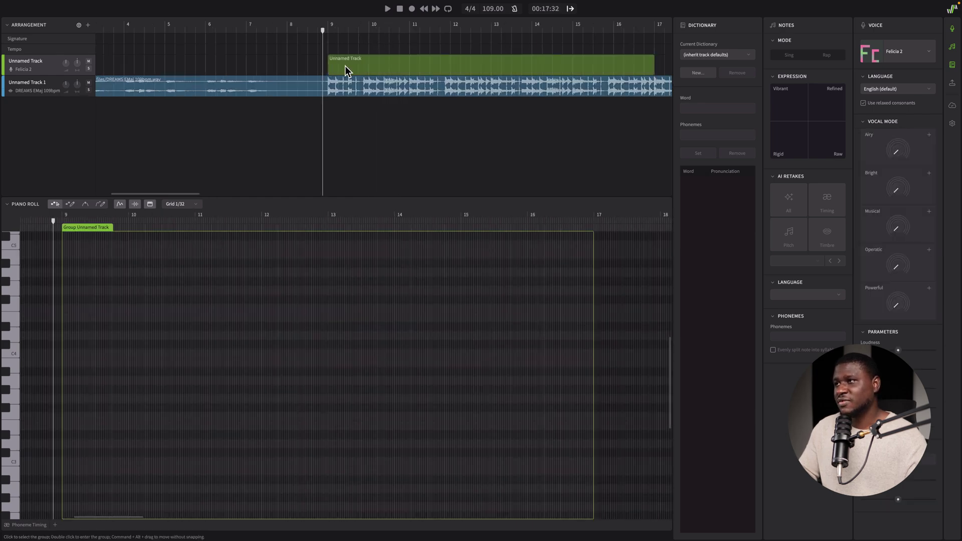
scroll(348, 61, "down", 1)
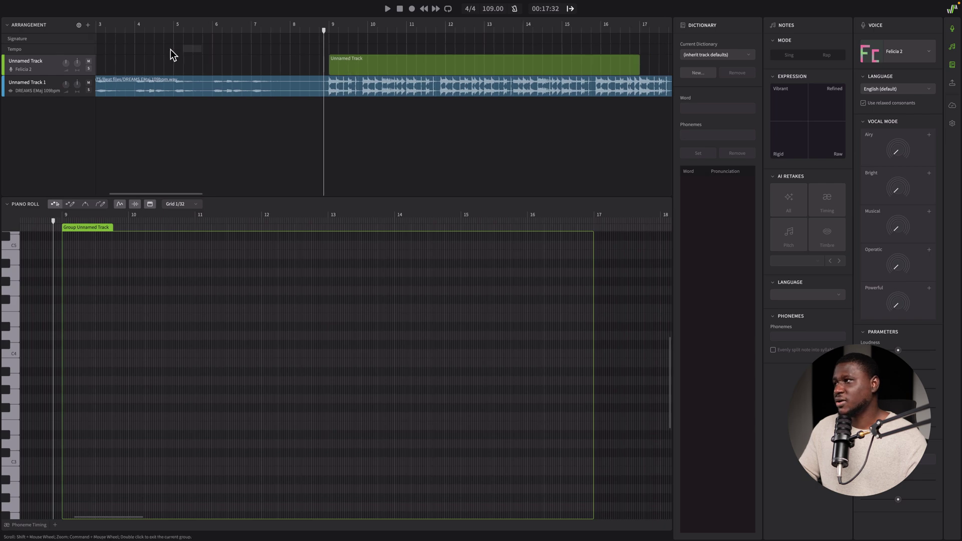
Step: Rename the vocal track as vox and set its note group's voice to Hayden 2
double_click(36, 63)
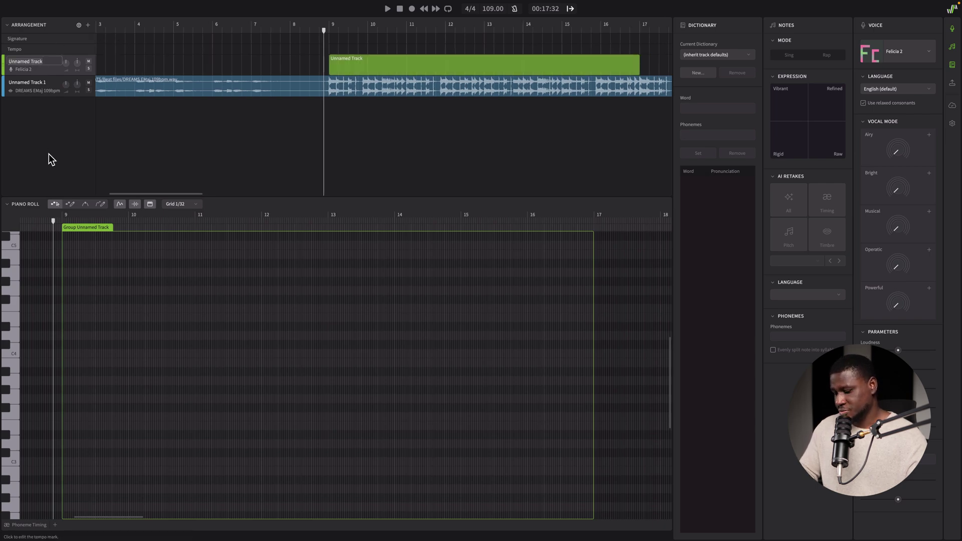
type("vox")
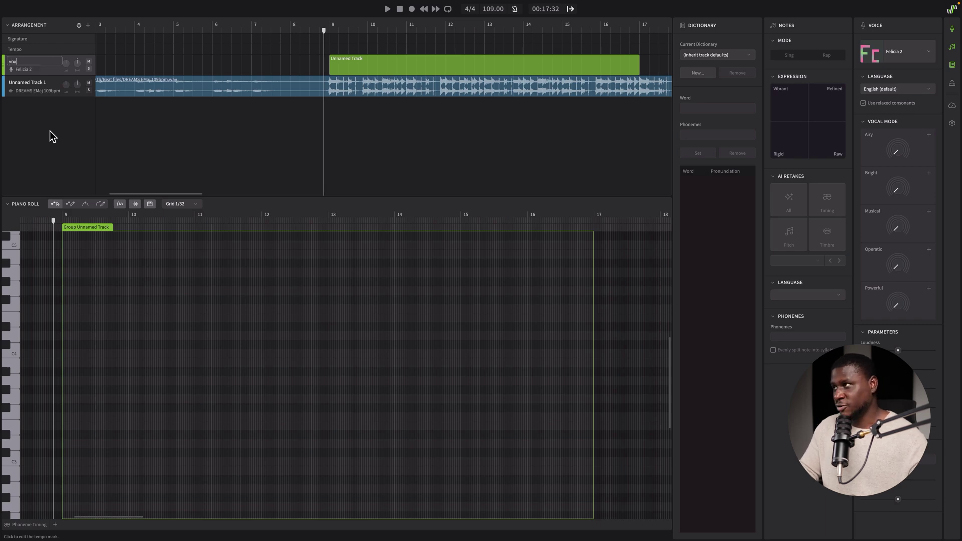
key("Return")
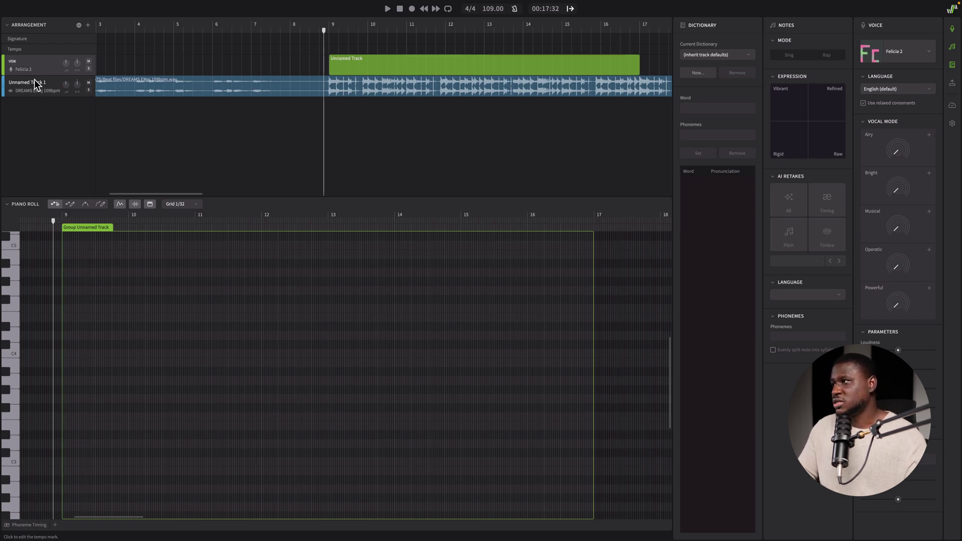
left_click(890, 54)
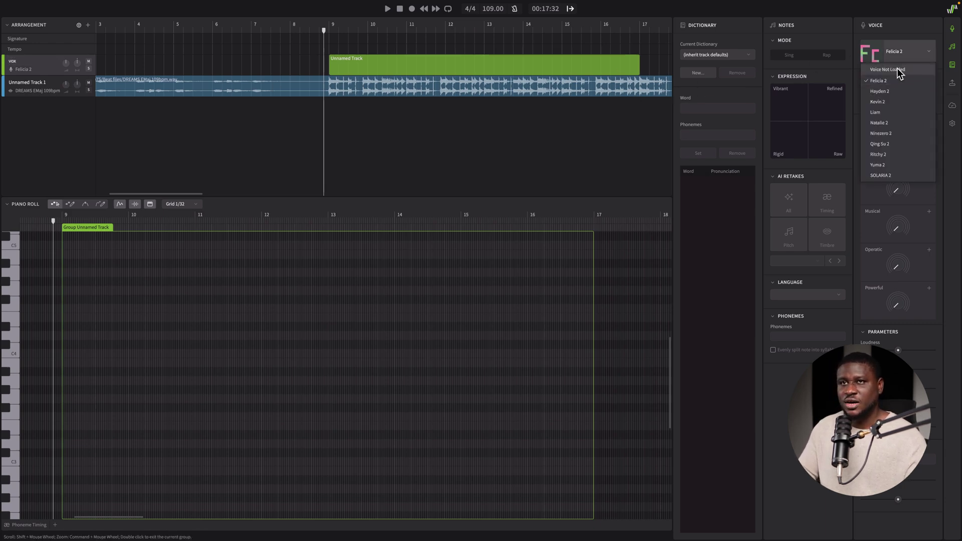
left_click(887, 93)
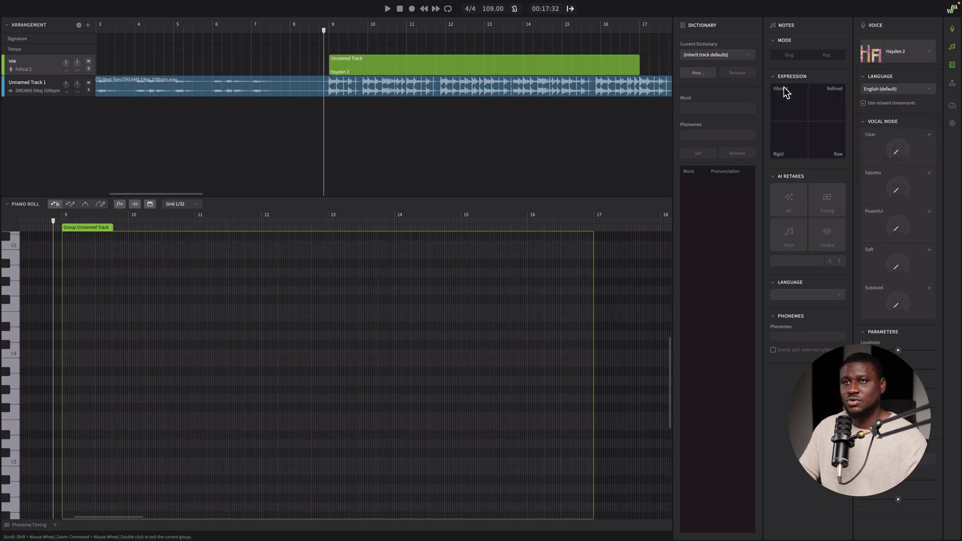
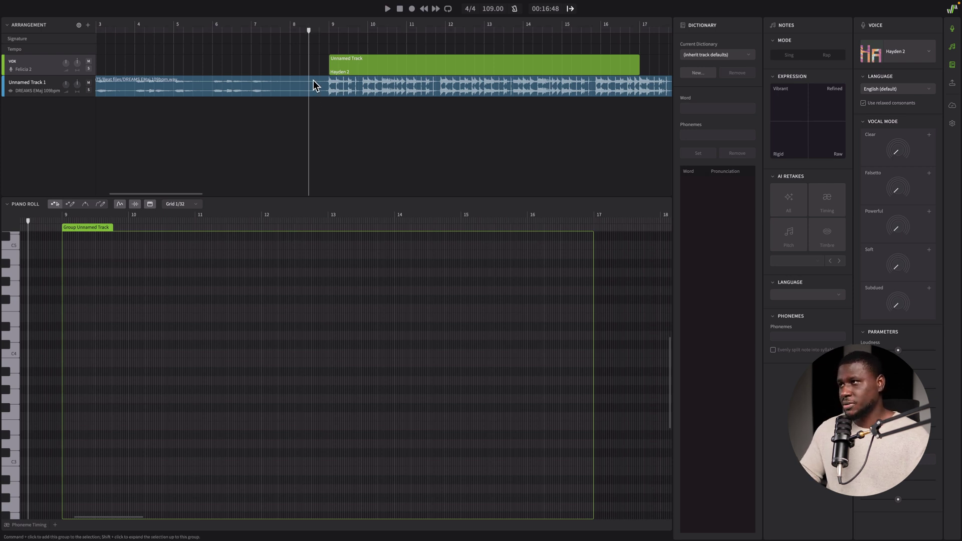
Step: Preview the beat from just before bar 8, and record a MIDI melody from there into the vox note group
left_click(287, 26)
key("space")
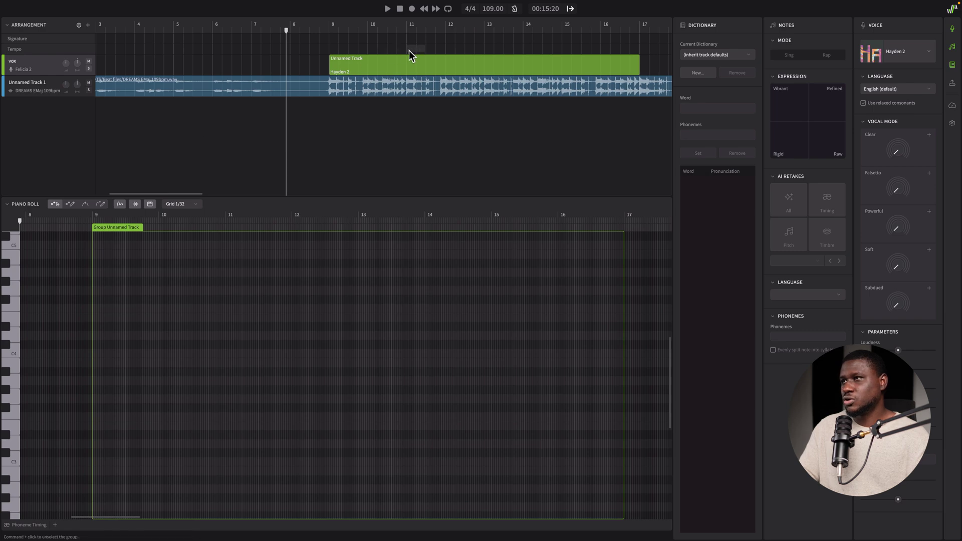
left_click(411, 9)
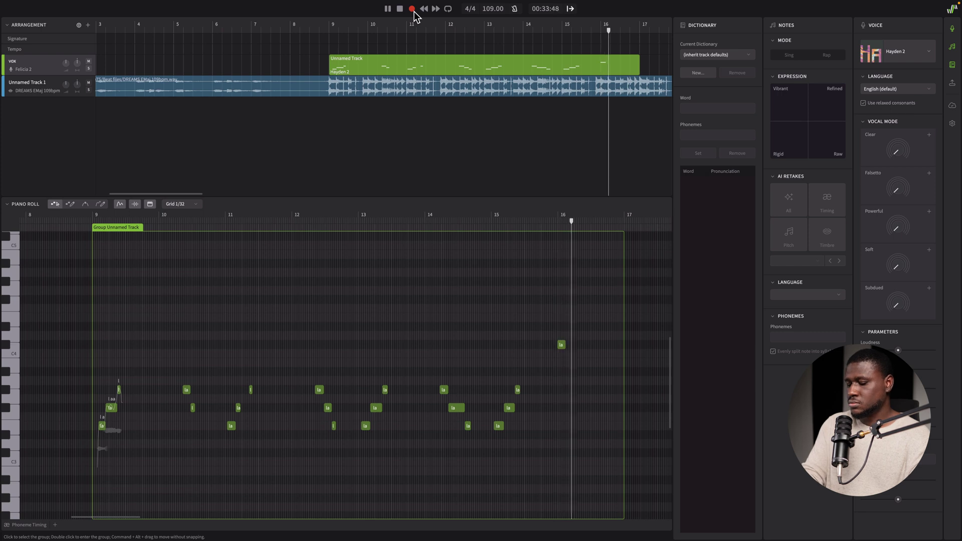
left_click(412, 9)
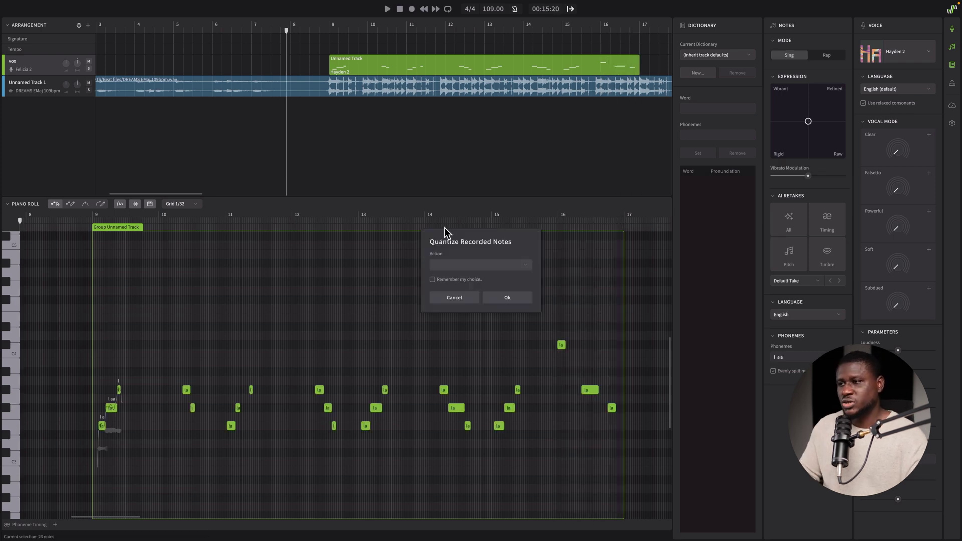
Step: Quantize the recorded vocal notes with the Snap to Grid action
left_click(479, 268)
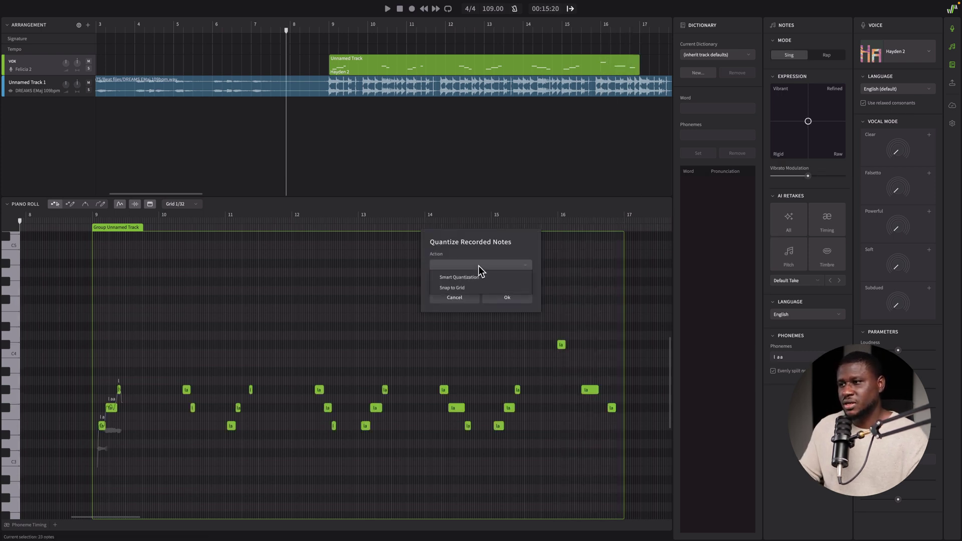
left_click(473, 287)
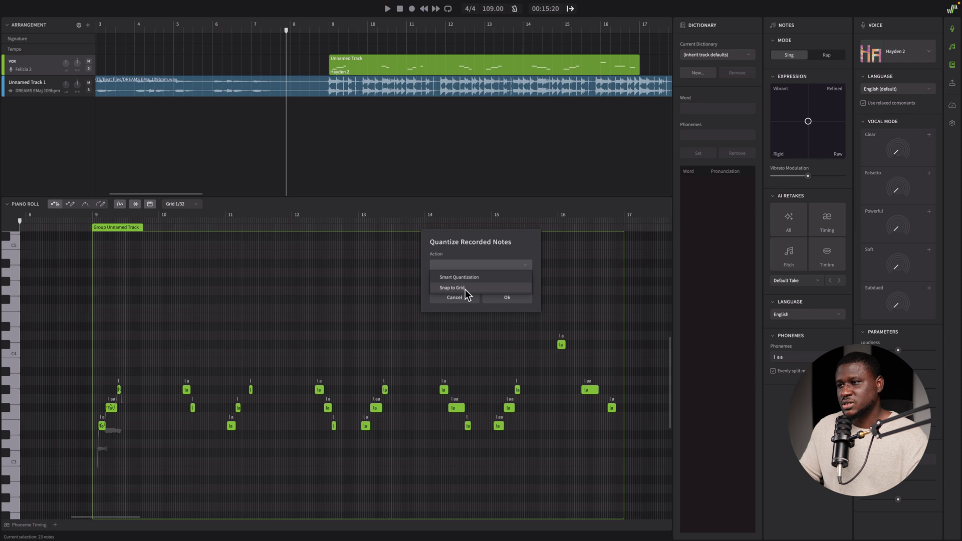
left_click(507, 298)
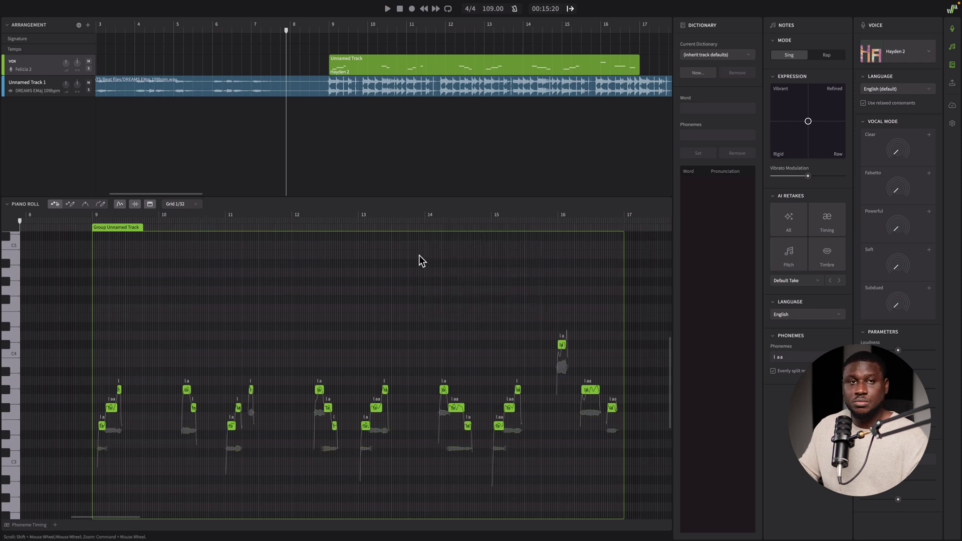
Step: Play back the quantized melody against the beat from just before bar 9
scroll(99, 272, "up", 10)
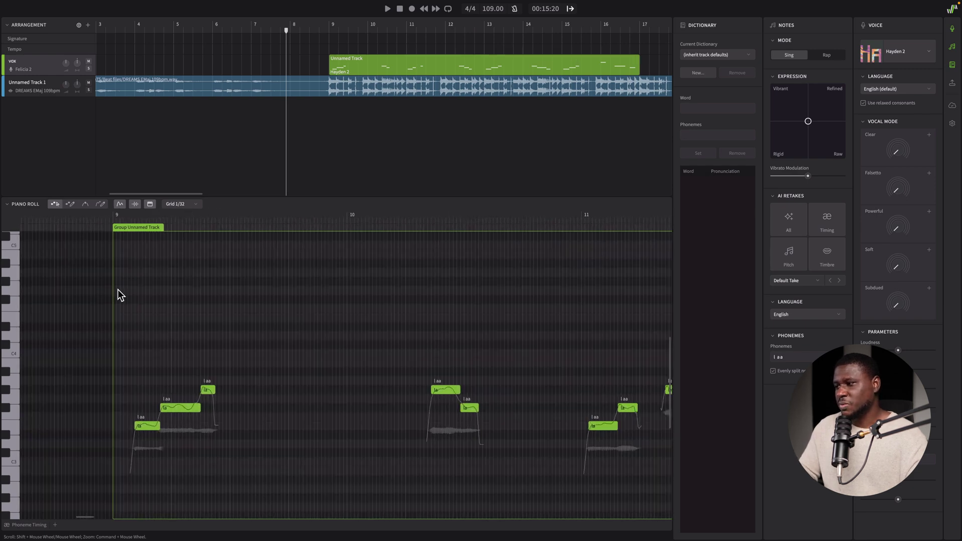
left_click(327, 145)
key("space")
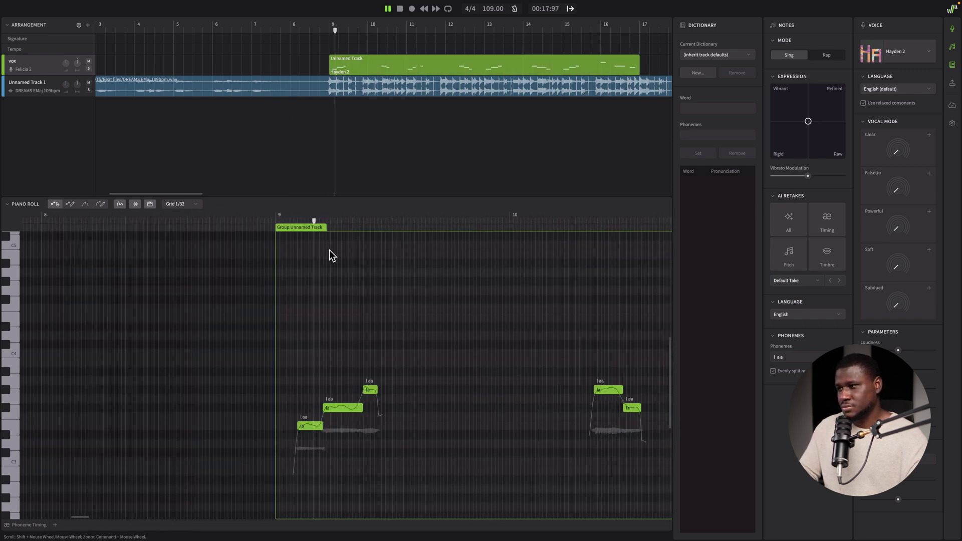
scroll(335, 271, "down", 2)
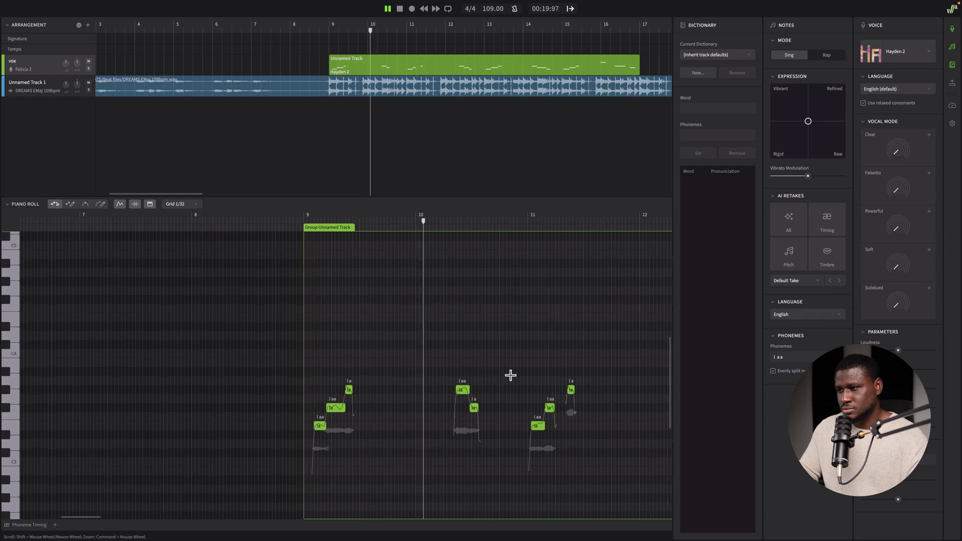
scroll(510, 375, "down", 2)
scroll(511, 374, "down", 1)
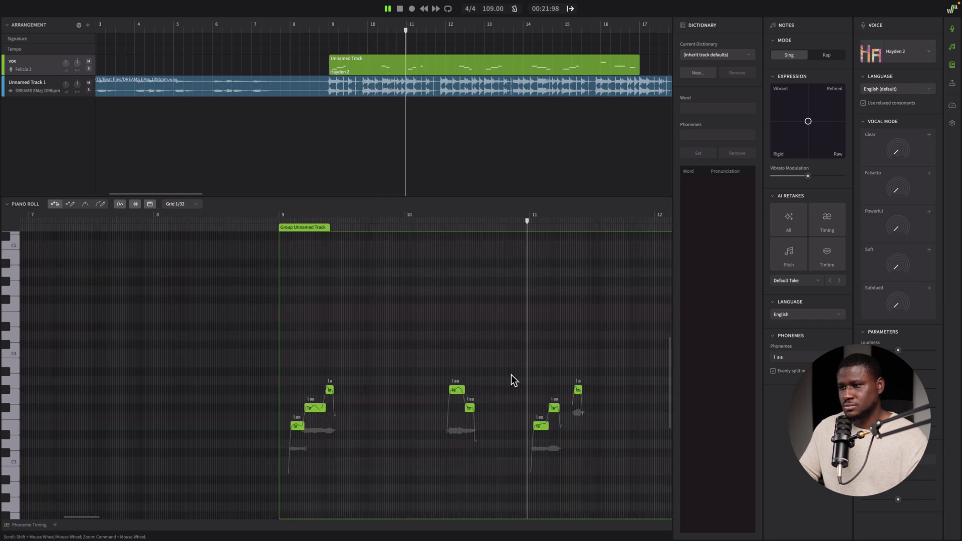
scroll(511, 375, "down", 8)
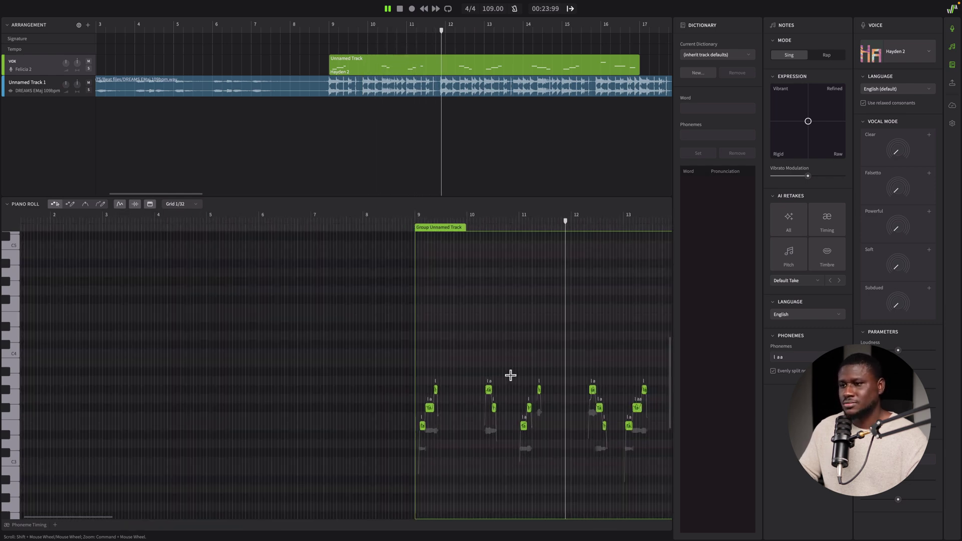
key("space")
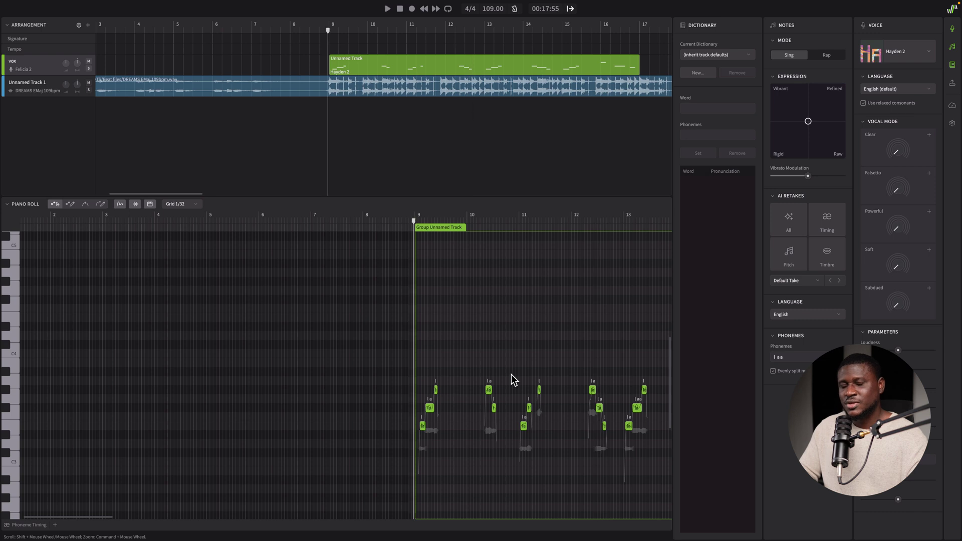
Step: Set the lyric of the first note after bar 9 to "i"
left_click(408, 222)
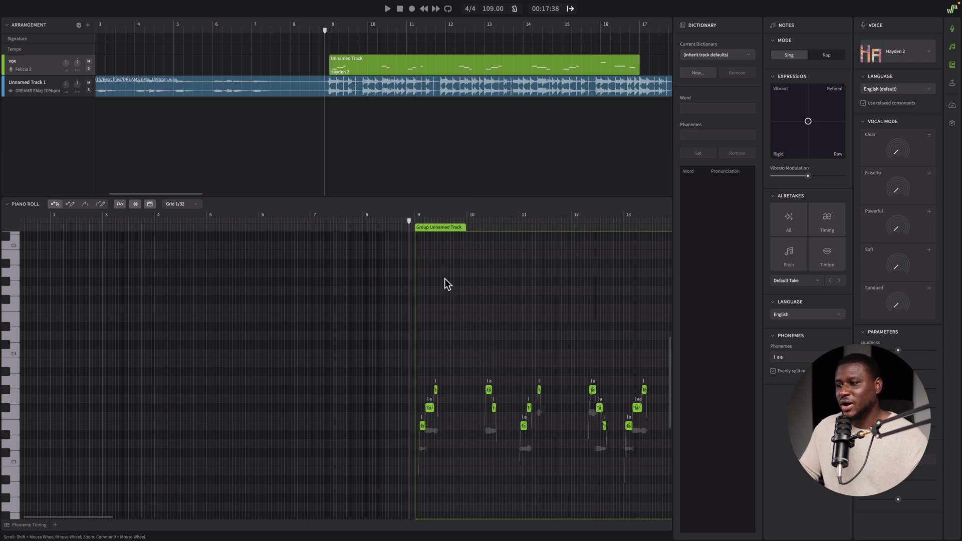
scroll(456, 351, "up", 10)
scroll(353, 441, "up", 2)
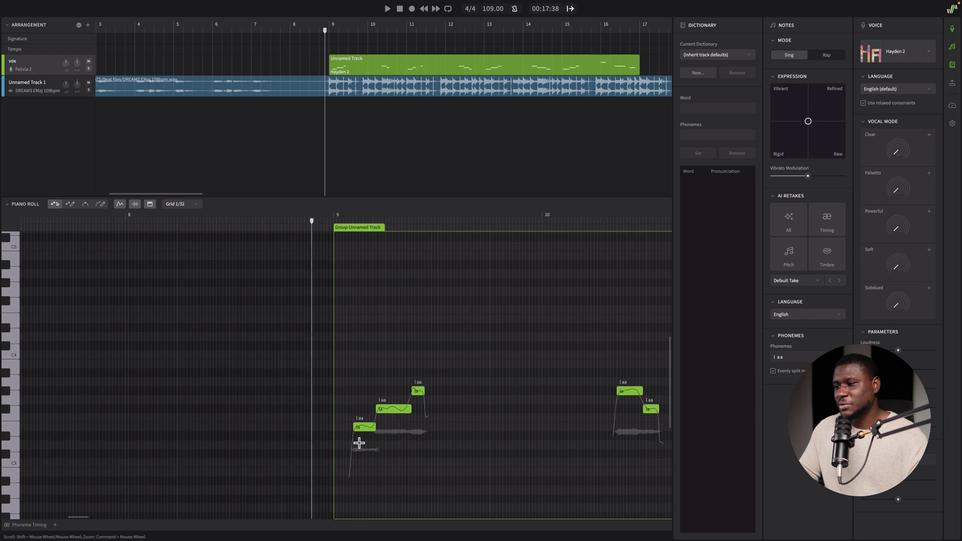
left_click(344, 248)
double_click(364, 426)
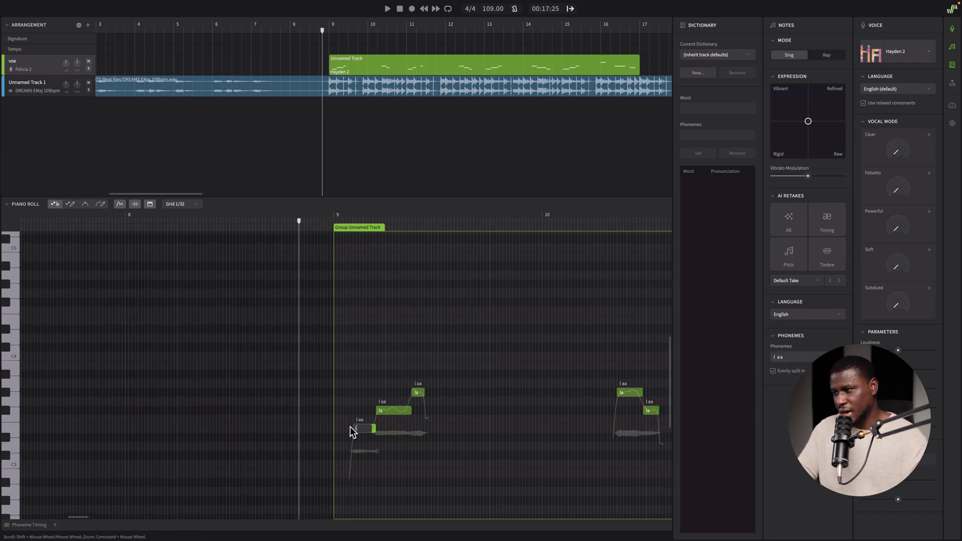
type("i")
left_click(395, 416)
key("ctrl+z")
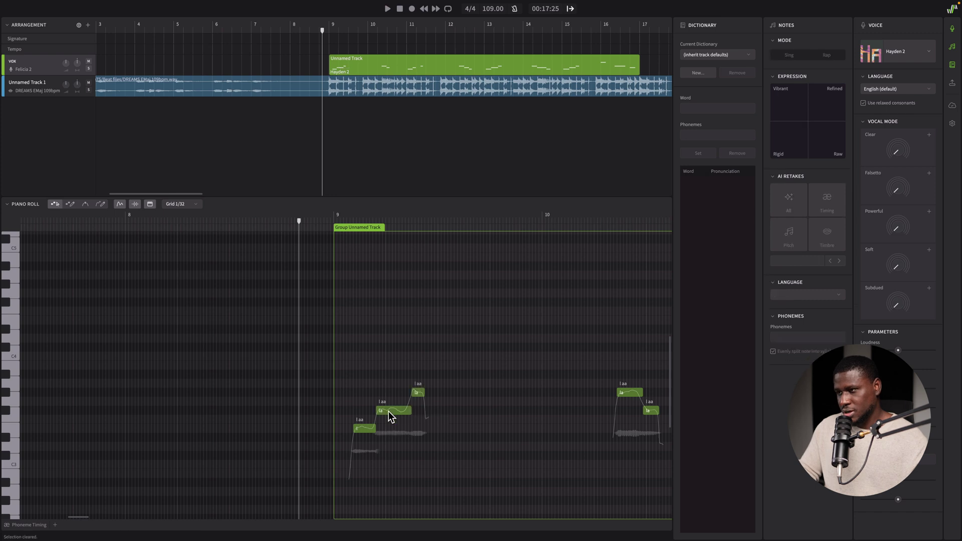
Step: Set the lyrics of the second and third notes after bar 9 to "want" and "you"
double_click(387, 410)
type("w")
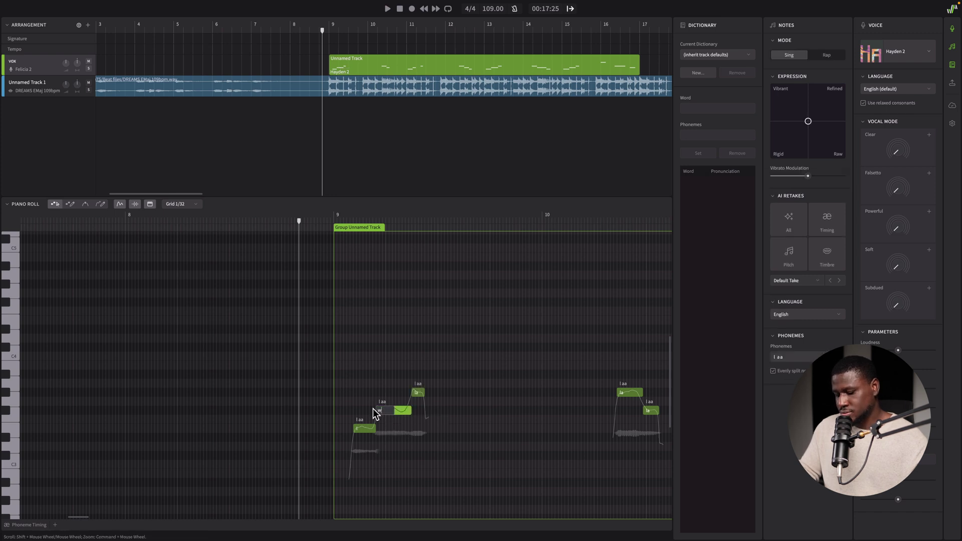
type("ant")
key("Return")
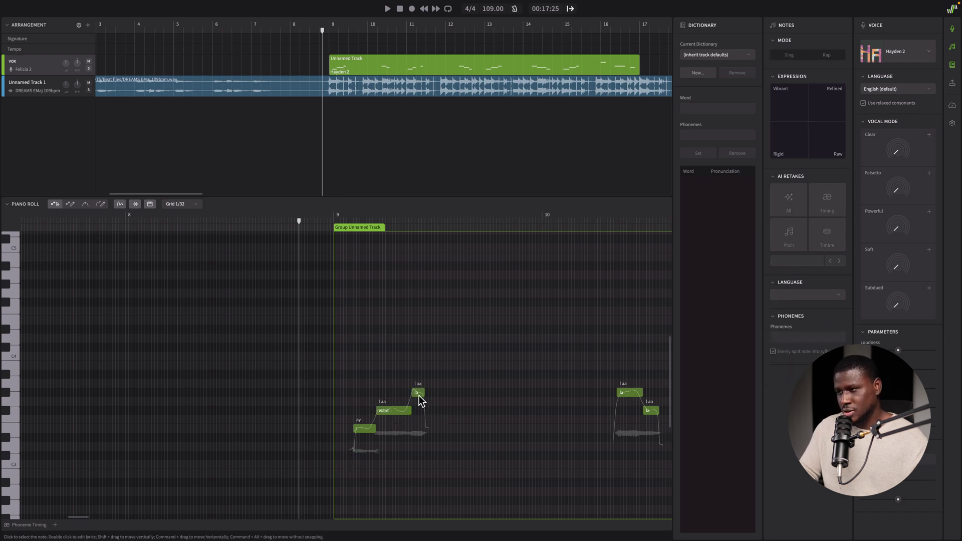
double_click(418, 395)
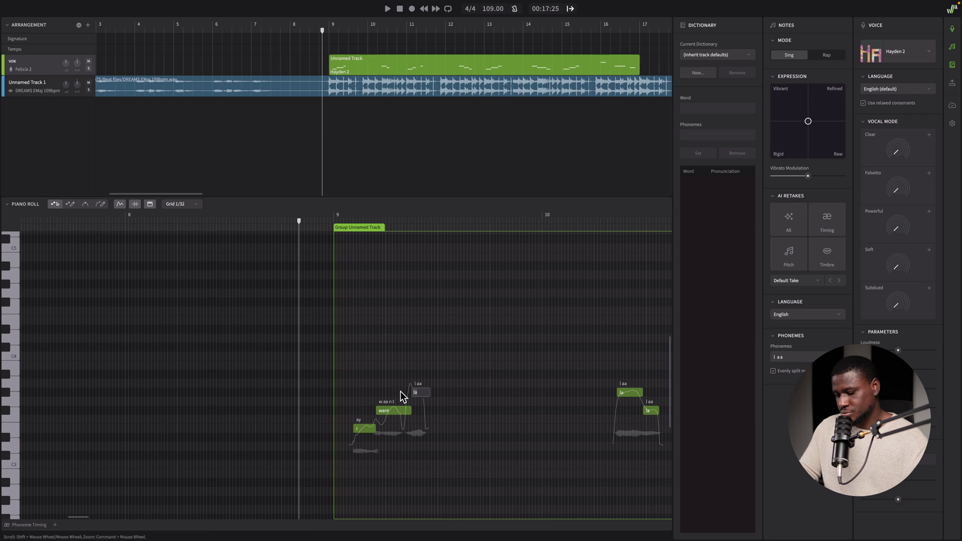
type("you")
key("Return")
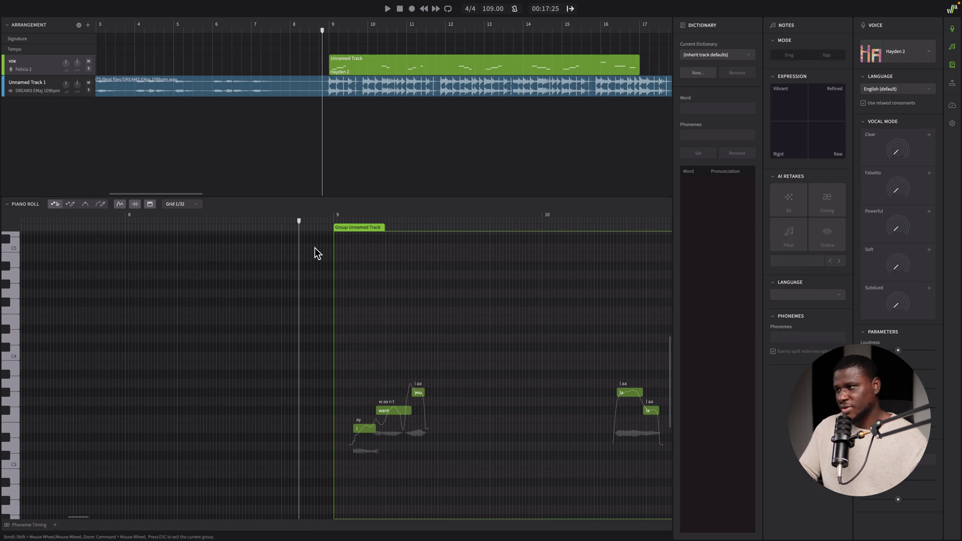
Step: Play back the "i want you" phrase twice from just before bar 9
left_click(295, 215)
key("space")
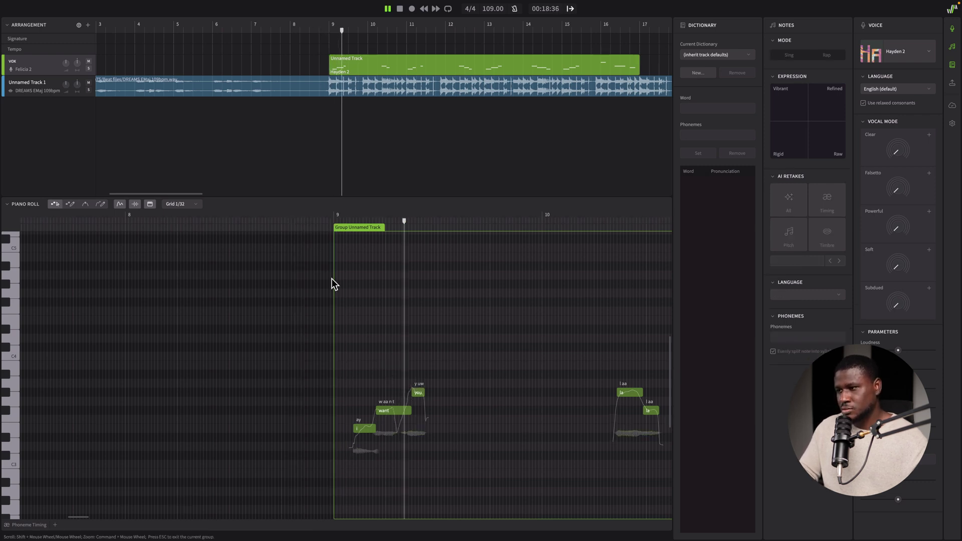
key("space")
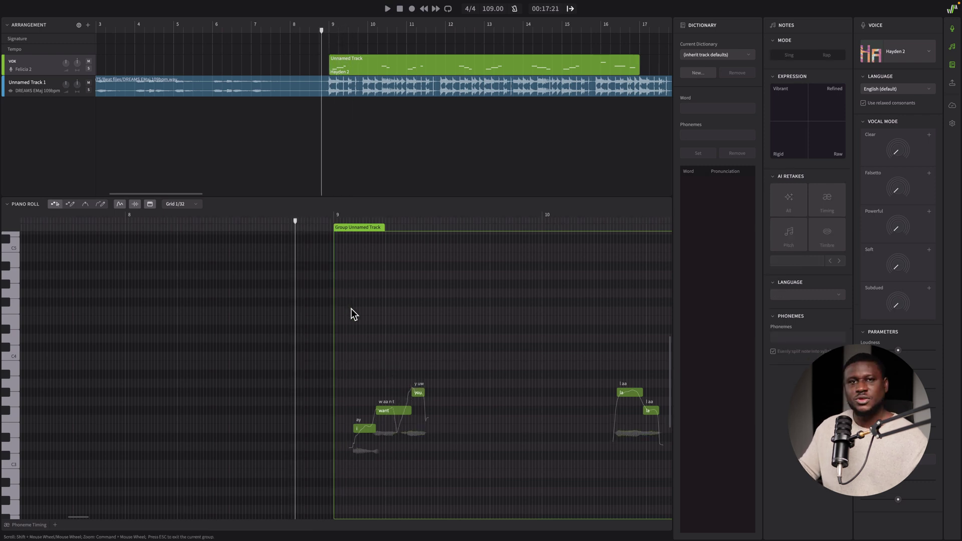
left_click(290, 216)
key("space")
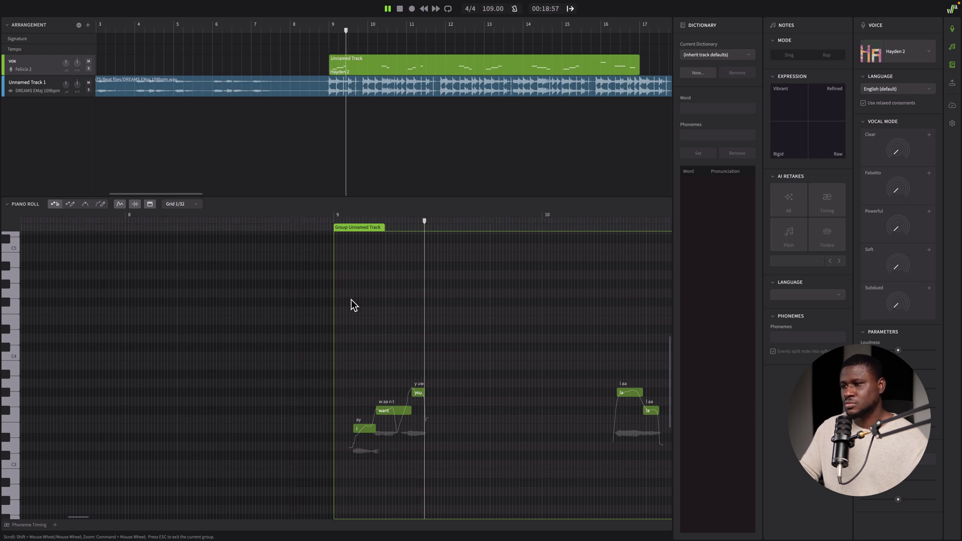
key("space")
Step: Set the piano roll grid to 1/4, shift "want" slightly earlier with "i" shortened to match, and trim the start of "you"
scroll(425, 390, "up", 5)
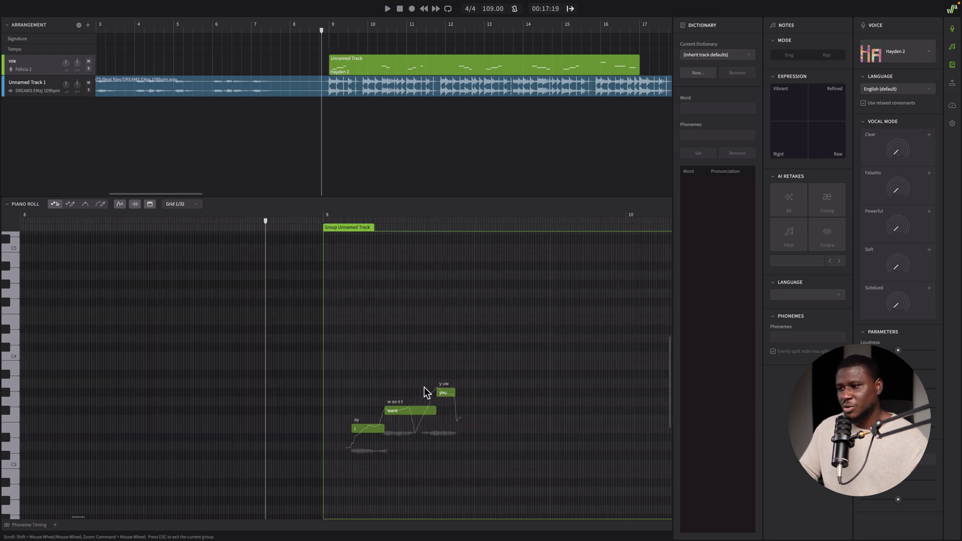
left_click(195, 205)
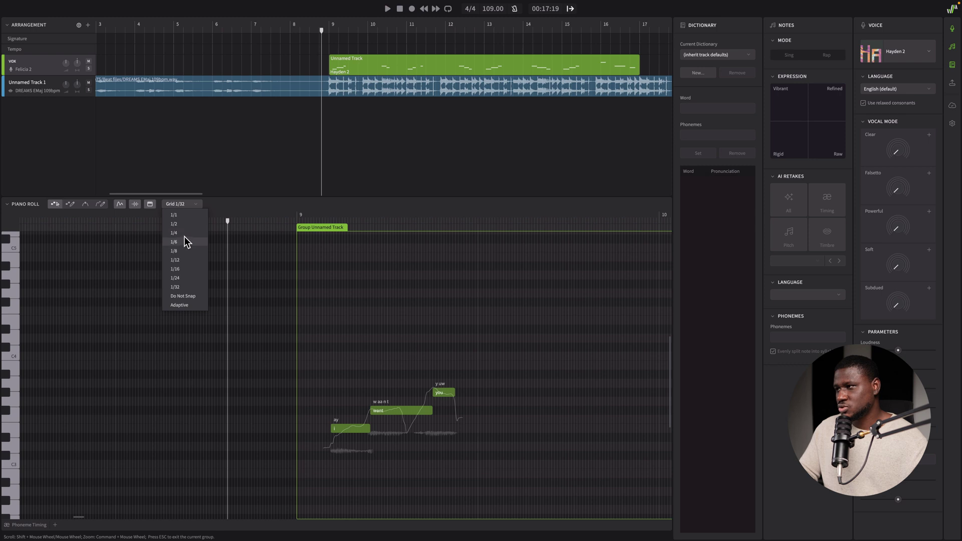
left_click(184, 232)
left_click_drag(444, 397, 449, 393)
left_click(364, 361)
key("space")
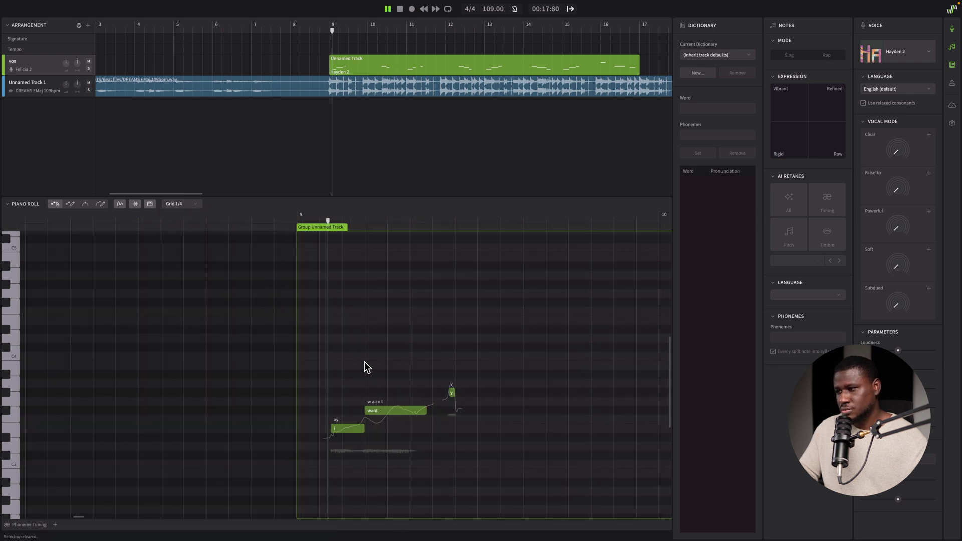
key("space")
Step: Extend the start of the "you" note back to just after "want" and play the phrase
left_click(385, 410)
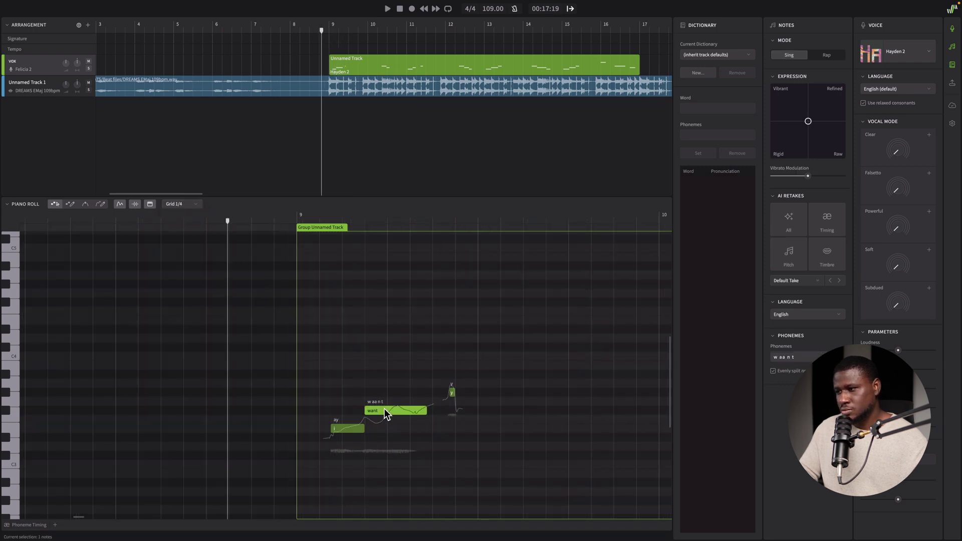
key("space")
key("space")
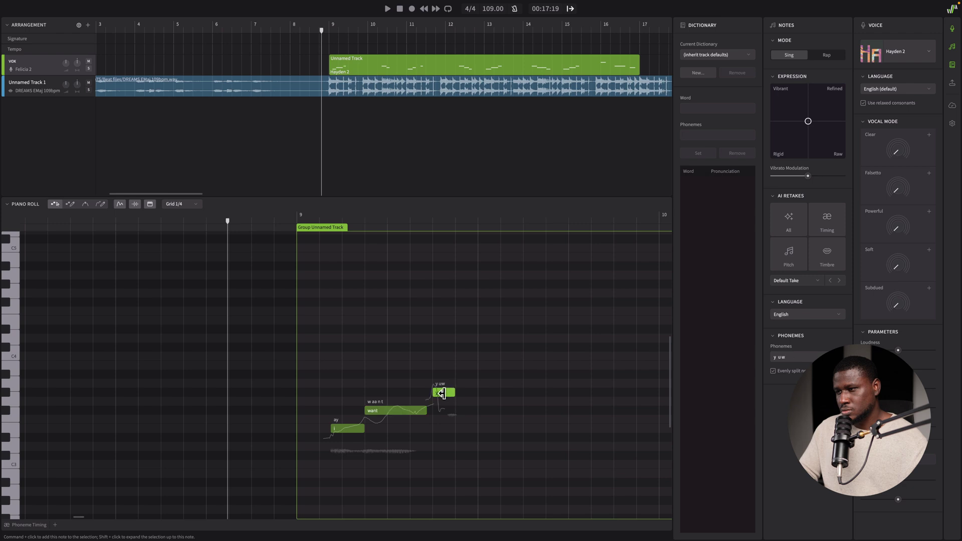
key("space")
key("space")
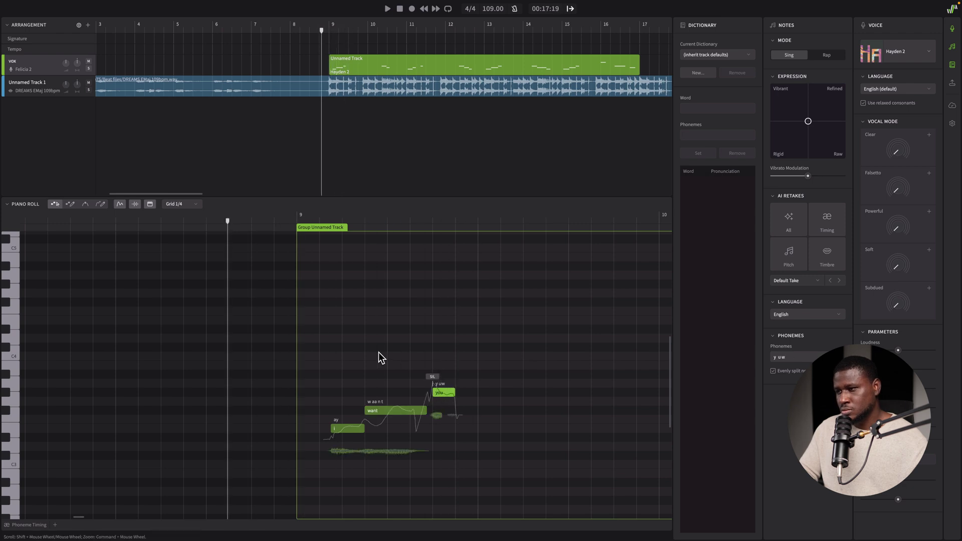
left_click(378, 352)
key("space")
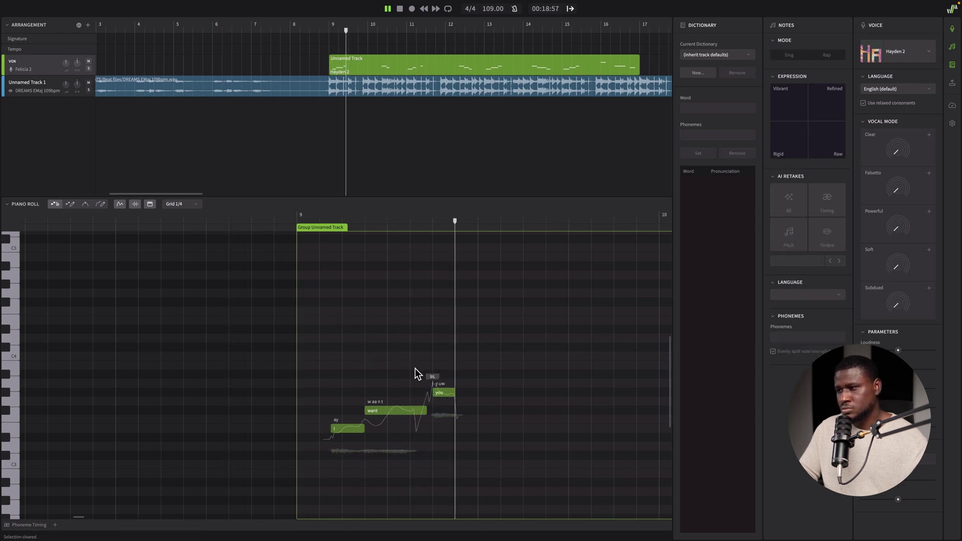
key("space")
Step: Lengthen the end of the "you" note and play from before bar 9 on past bar 10
left_click(443, 392)
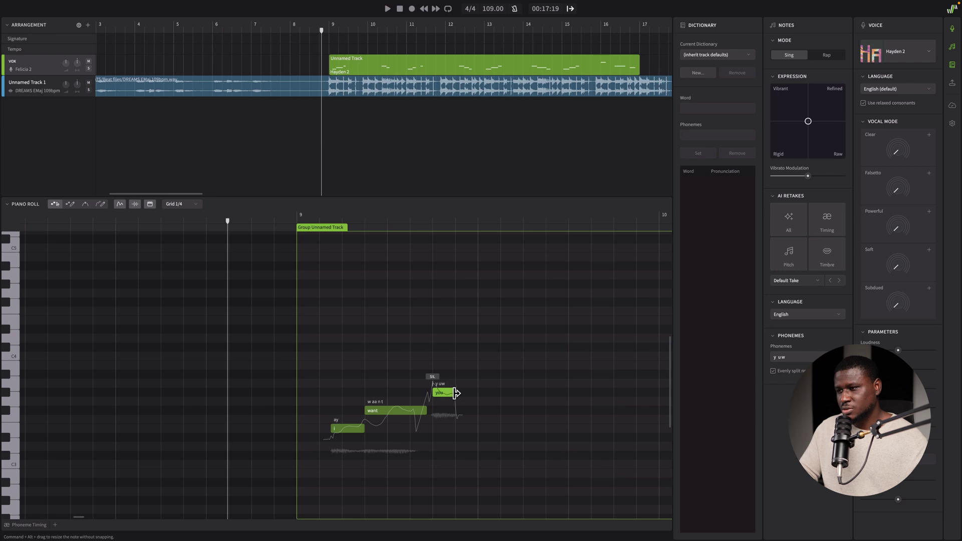
key("space")
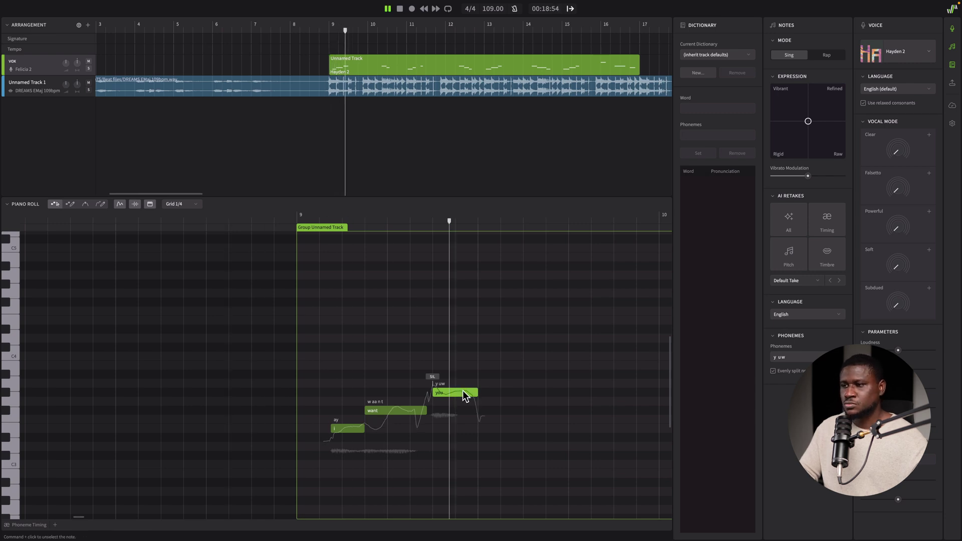
scroll(451, 390, "down", 2)
scroll(446, 390, "down", 3)
scroll(571, 435, "up", 4)
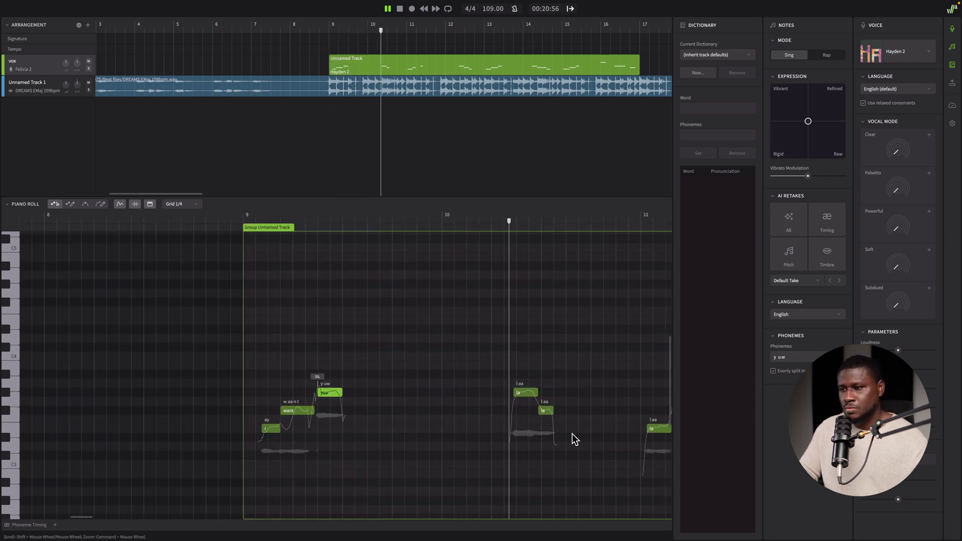
key("space")
Step: Set the lyrics of the next five notes, in bars 10 and 11, to "to", "night", "my", "bay" and "be"
left_click(209, 413)
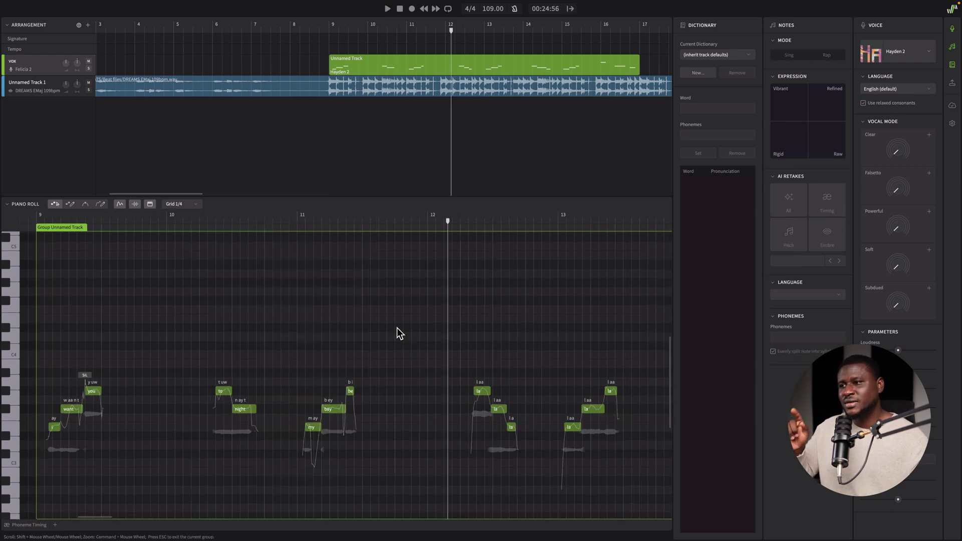
Step: Rework the bar 12 phrase into six notes starting with a higher long note, and play it from bar 12
left_click(480, 390)
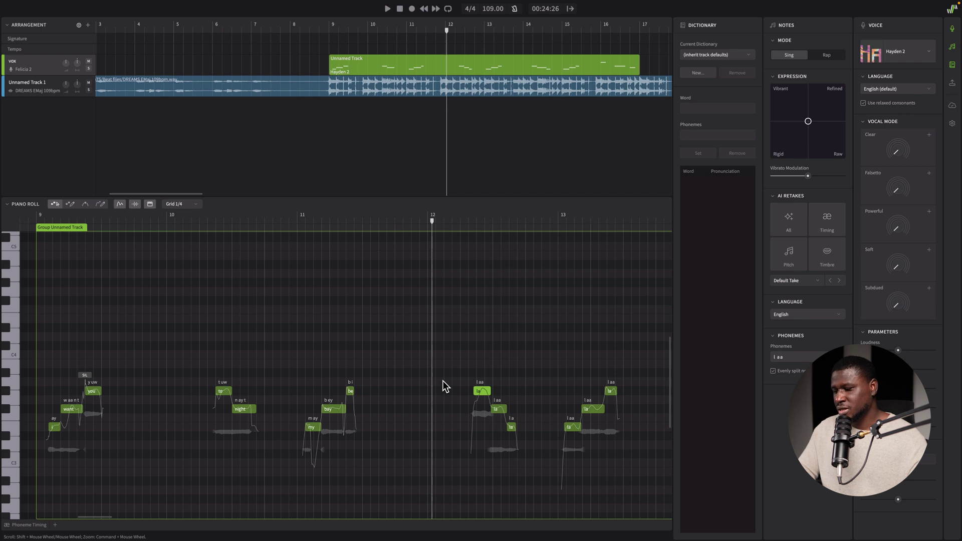
key("space")
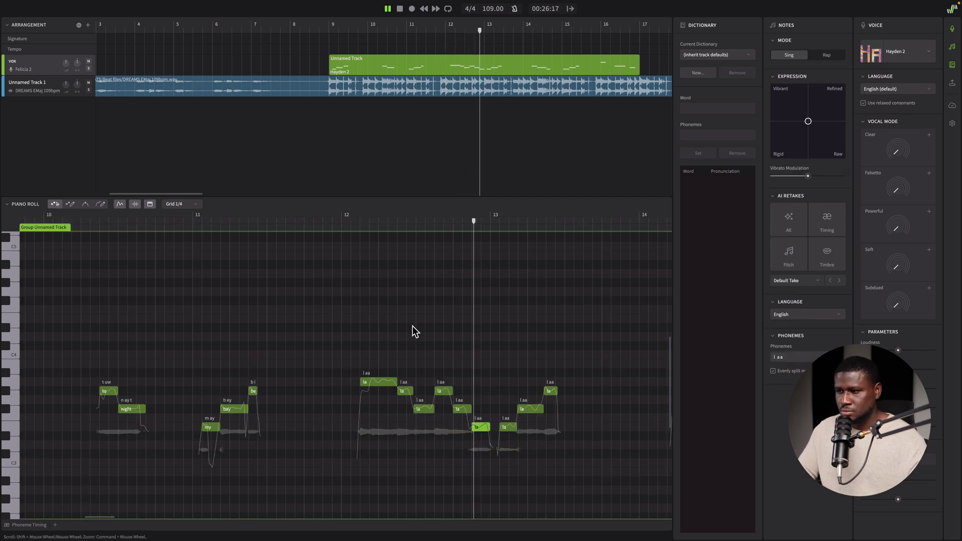
key("space")
Step: Set the lyrics of the six bar 12 notes to "call", "me", "when", "you", "need" and "me", and play the phrase
double_click(384, 381)
type("call")
double_click(404, 390)
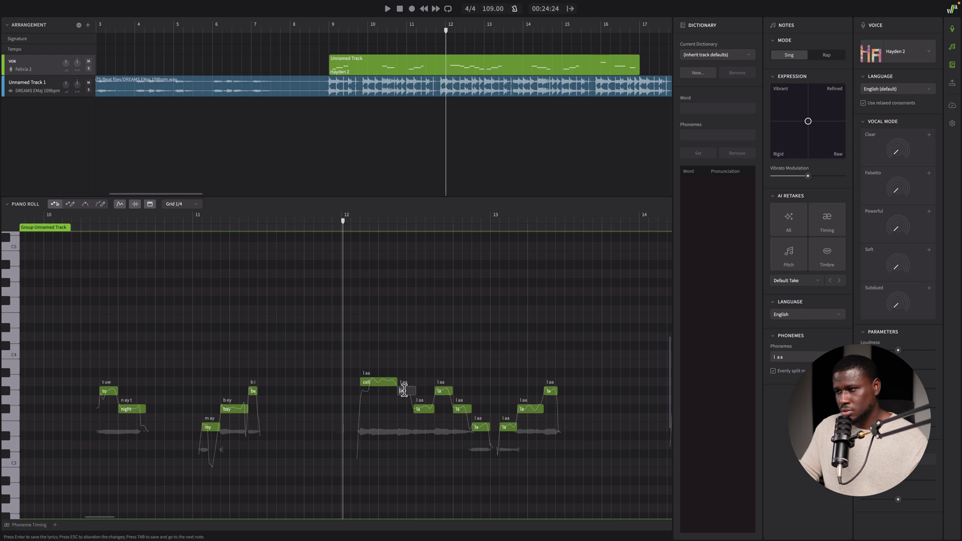
type("me")
double_click(423, 409)
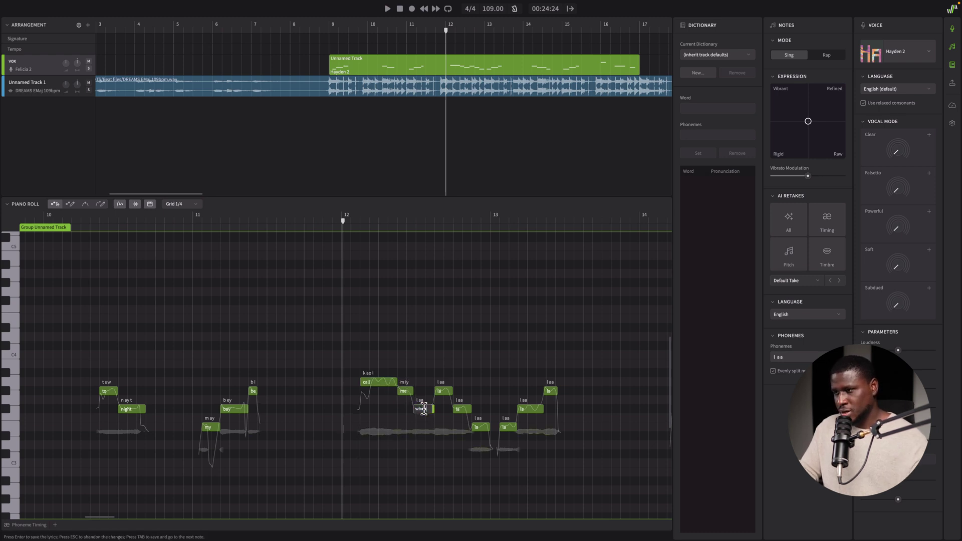
double_click(442, 391)
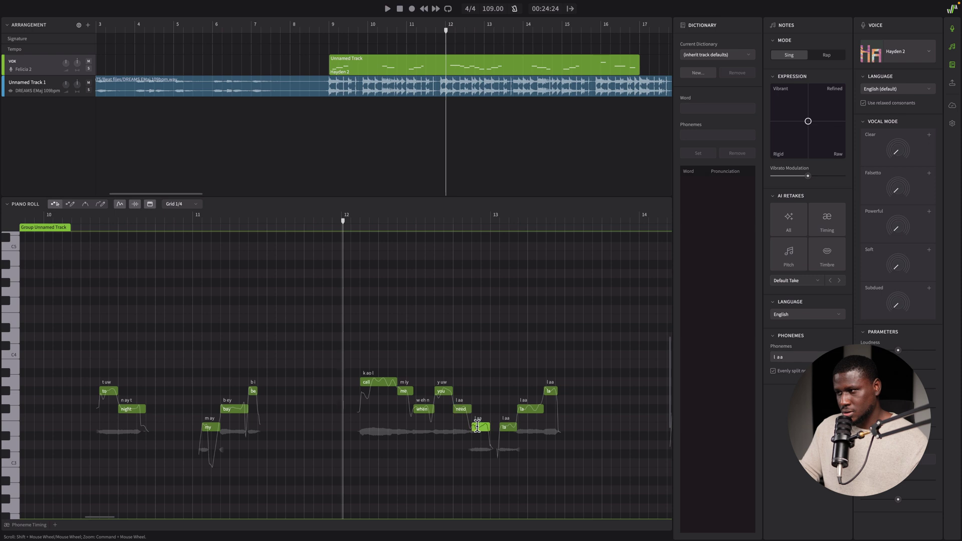
left_click(383, 426)
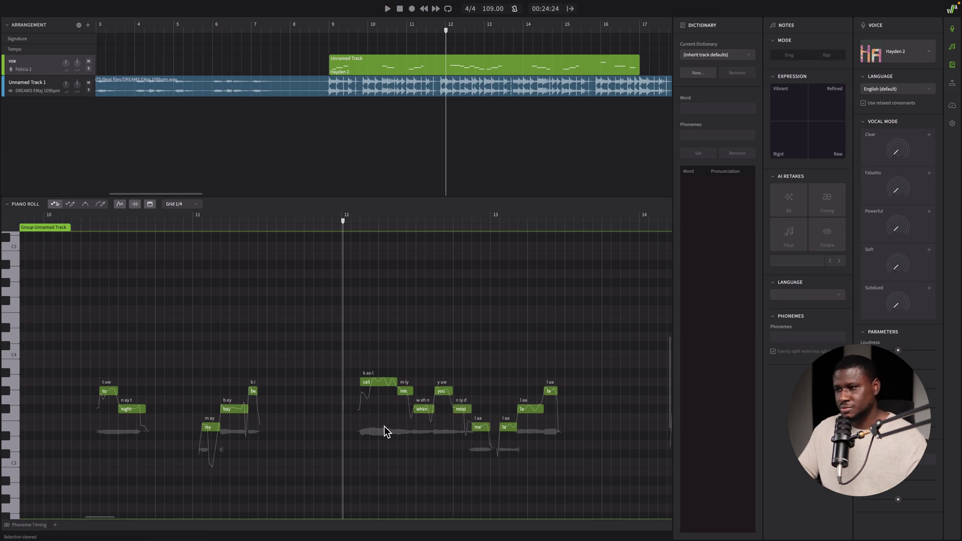
key("space")
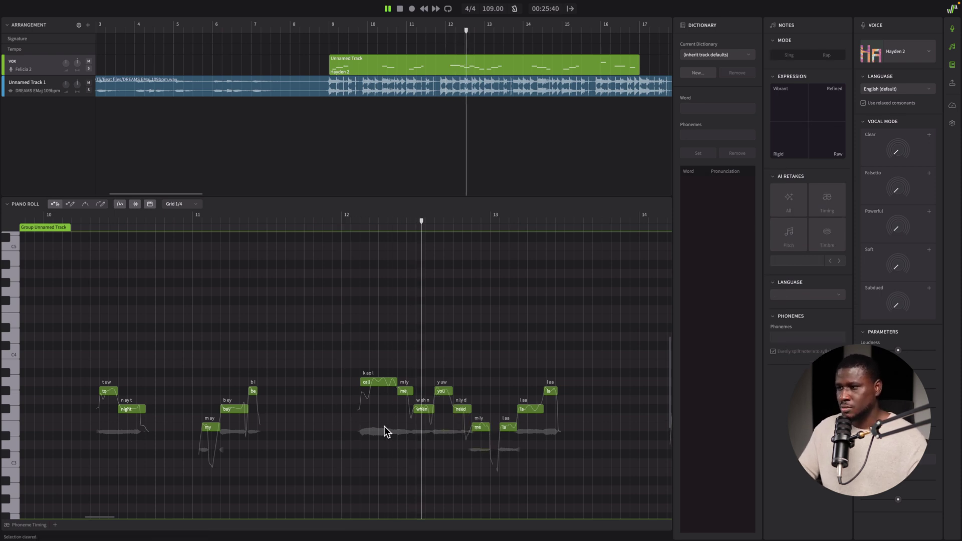
Step: Play the melody from bar 9 past bar 11 and replay it from just before the "to" note in bar 10
left_click(116, 408)
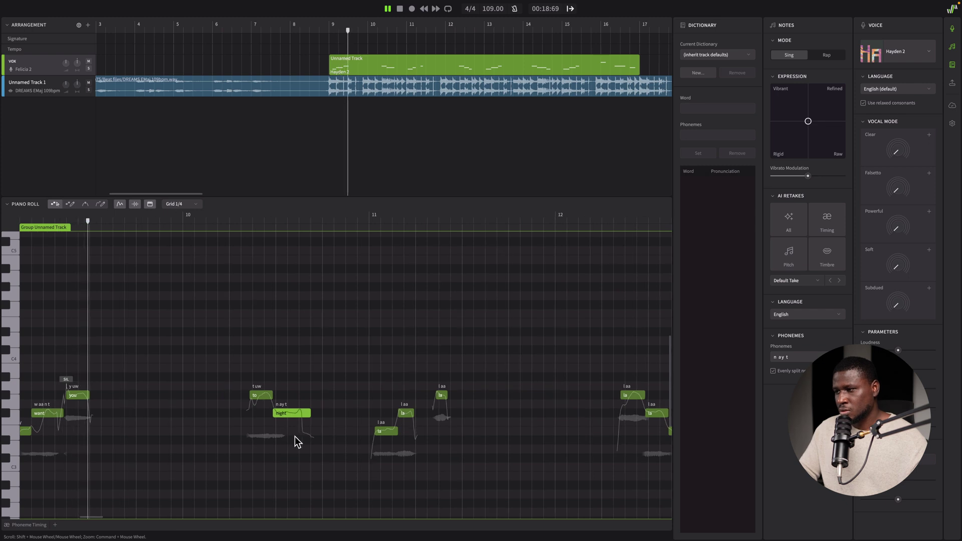
scroll(256, 417, "up", 3)
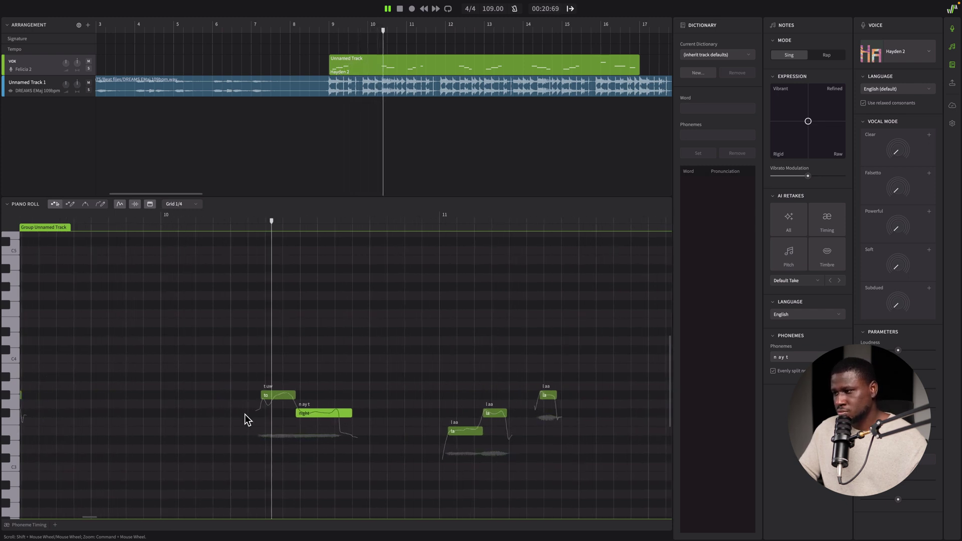
left_click(395, 397)
scroll(371, 343, "down", 3)
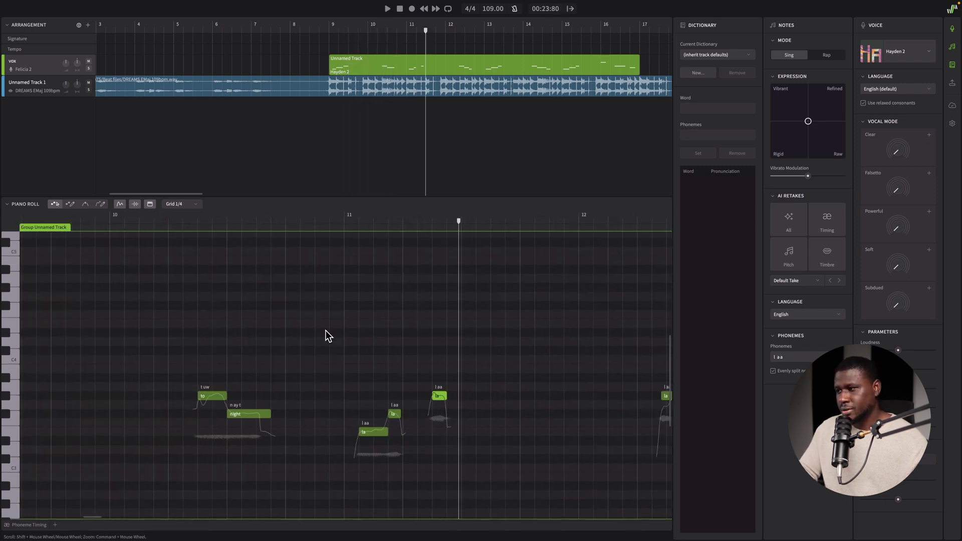
left_click(189, 216)
key("space")
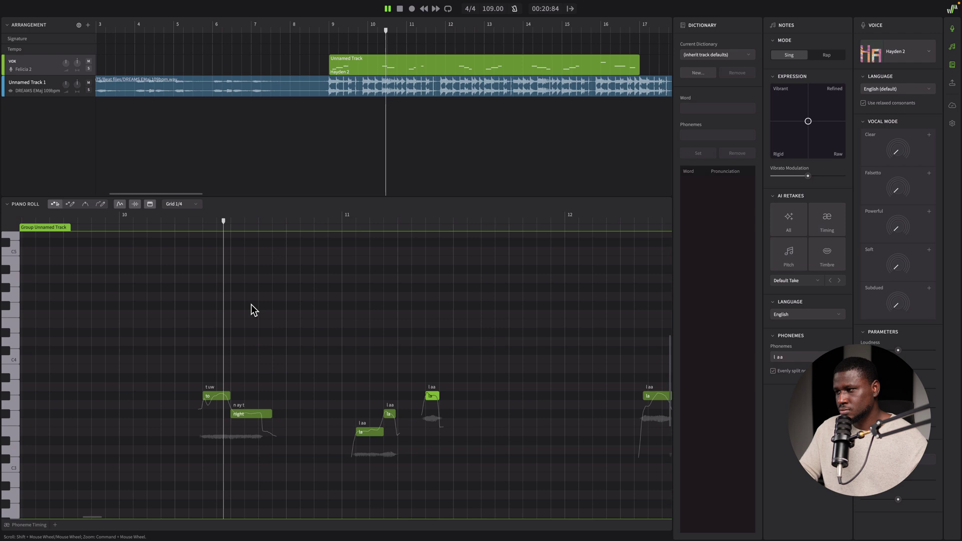
Step: Set the lyrics of the three bar 11 notes to "my", "bay" and "bee", and play from just before bar 11
double_click(372, 431)
type("my")
key("Tab")
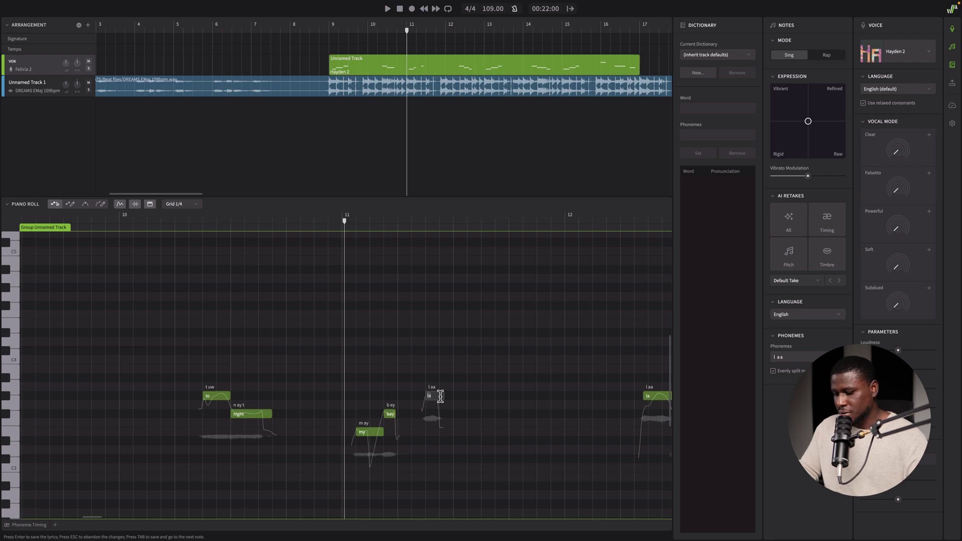
left_click(359, 367)
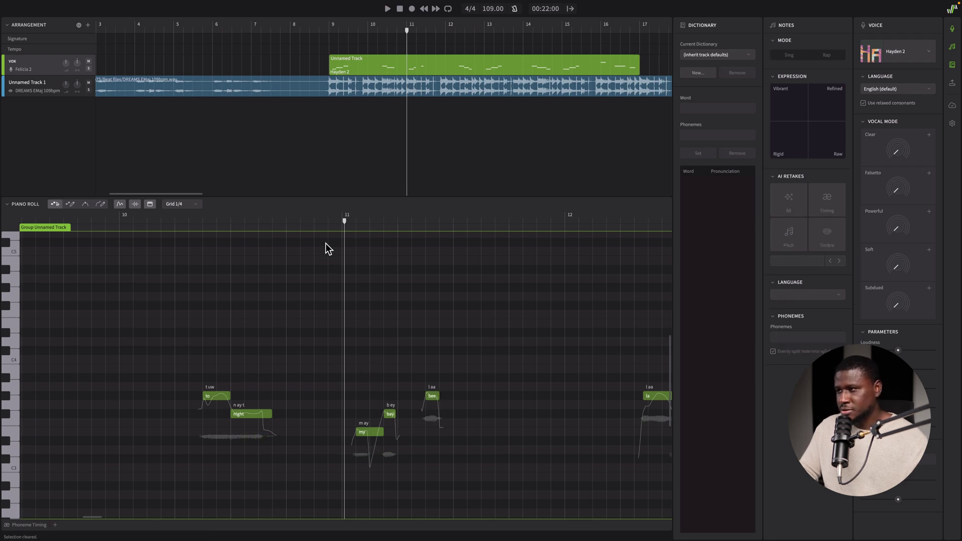
left_click(312, 218)
key("space")
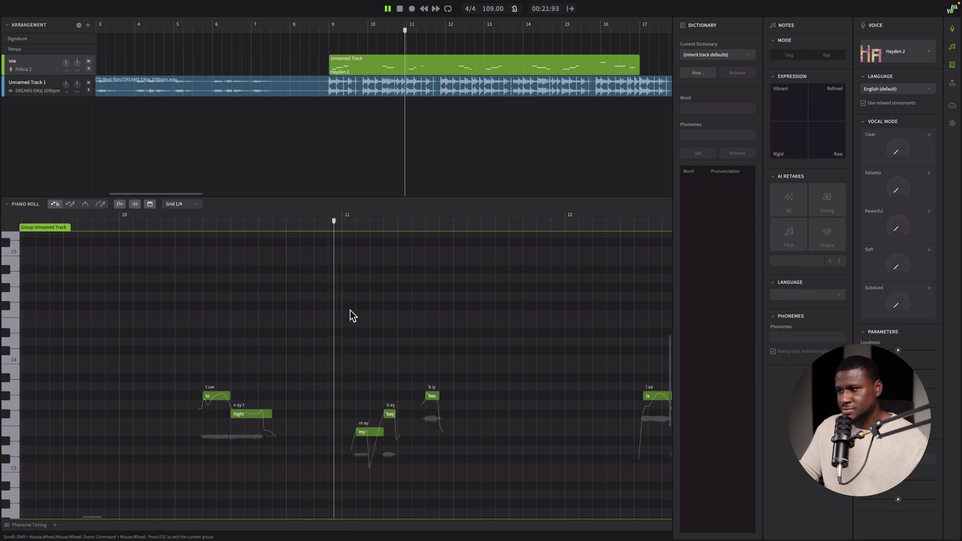
Step: Lengthen the end of the "bay" note in bar 11 until it meets the "bee" note
key("space")
left_click(394, 415)
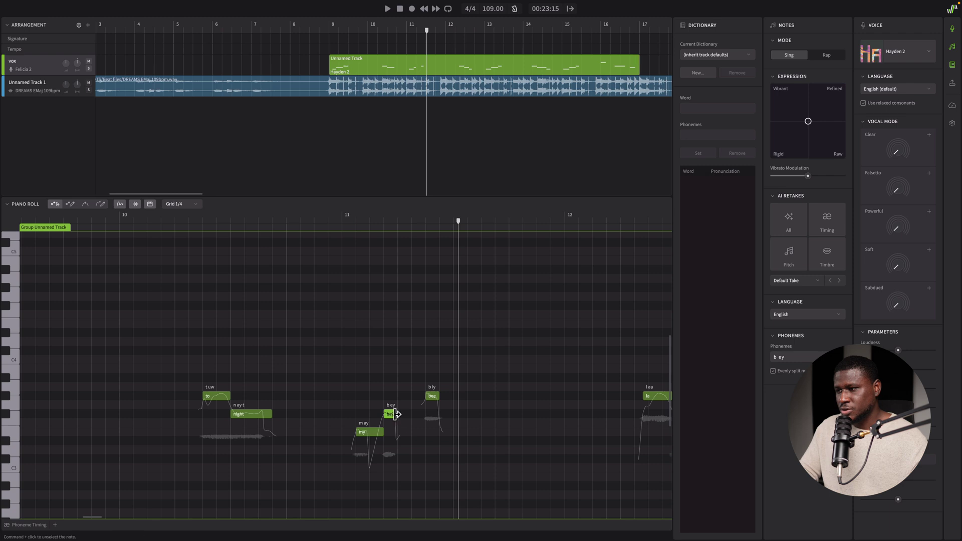
left_click(258, 223)
Step: Try extending the start of the "my" note back to bar 11, play the phrase, and restore the note's start
left_click(368, 432)
scroll(346, 431, "up", 2)
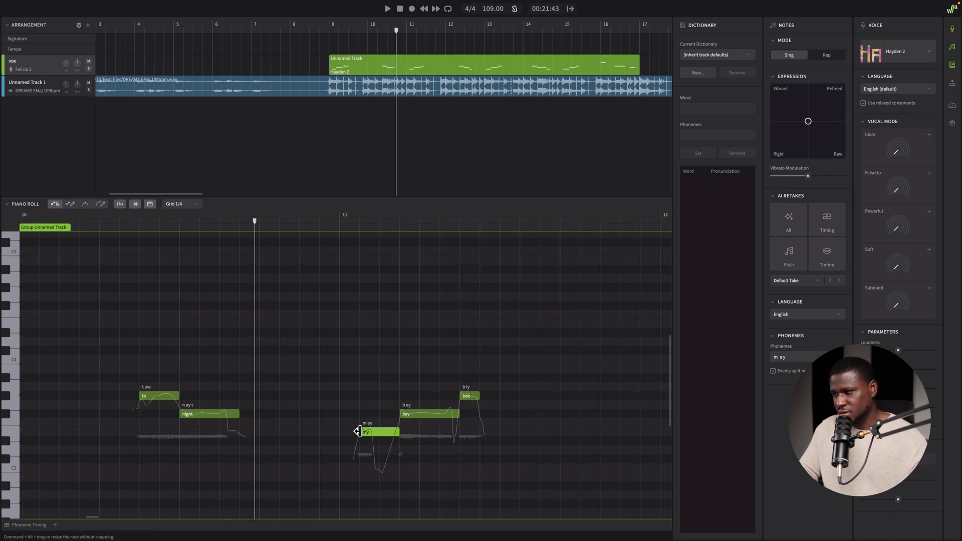
left_click_drag(358, 432, 347, 432)
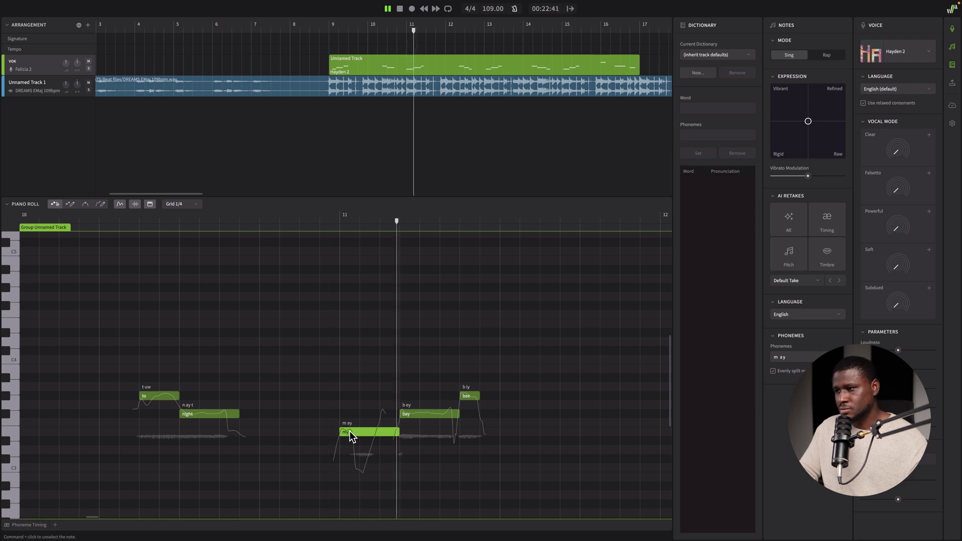
left_click(104, 223)
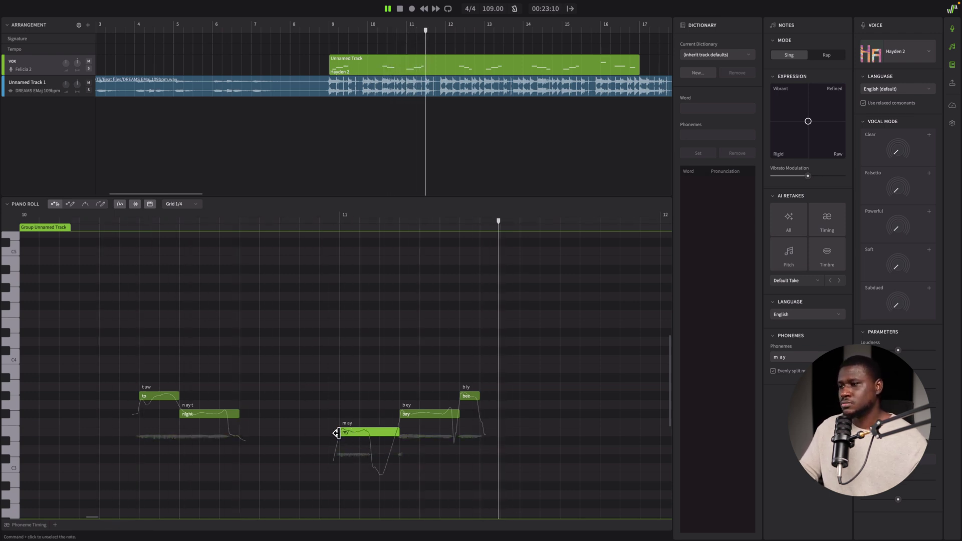
key("space")
left_click_drag(343, 432, 351, 433)
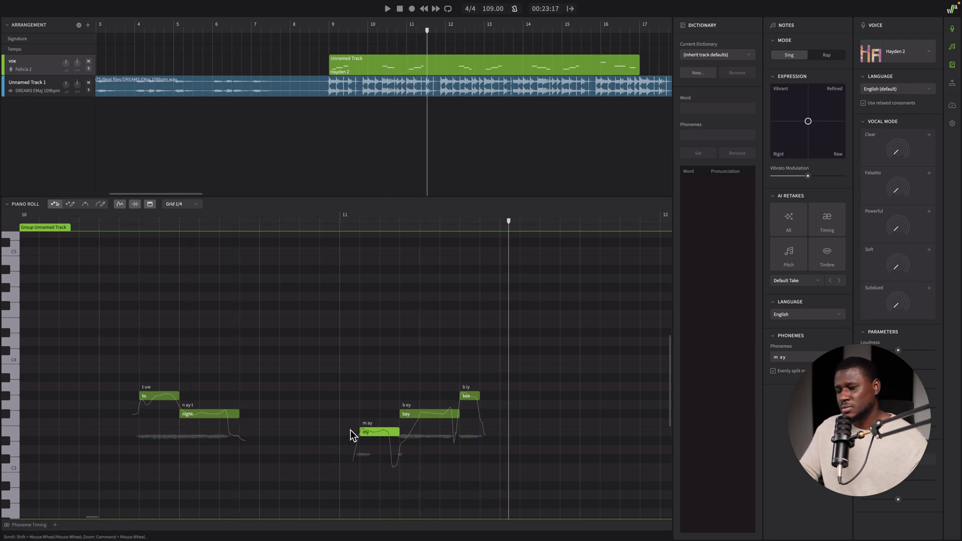
Step: Play the "to night my bay bee" phrase from bar 10 past the end of "bee"
left_click(120, 218)
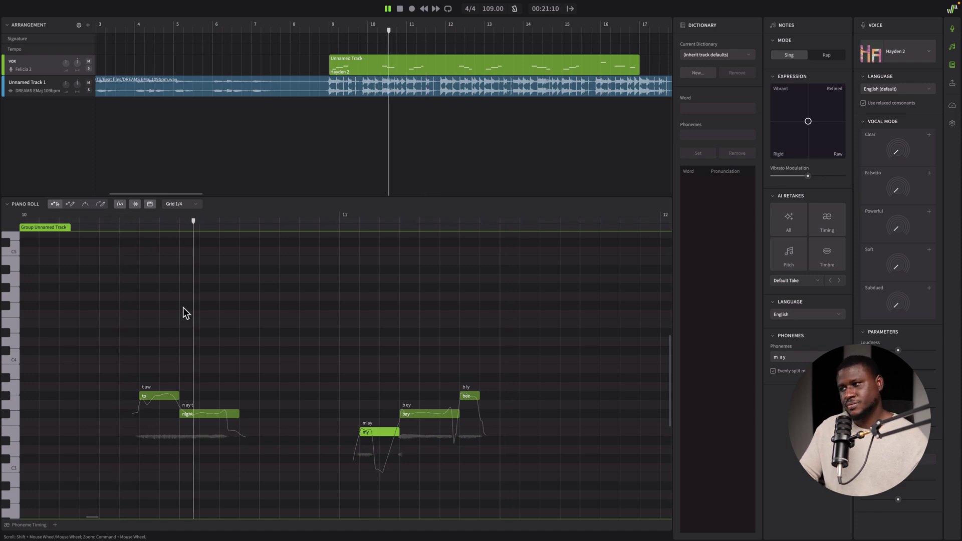
scroll(273, 365, "down", 5)
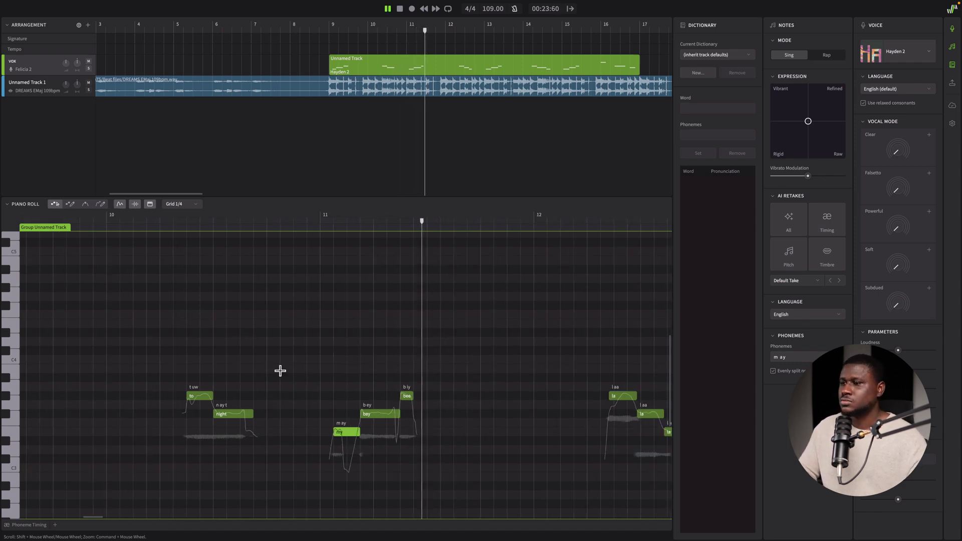
key("space")
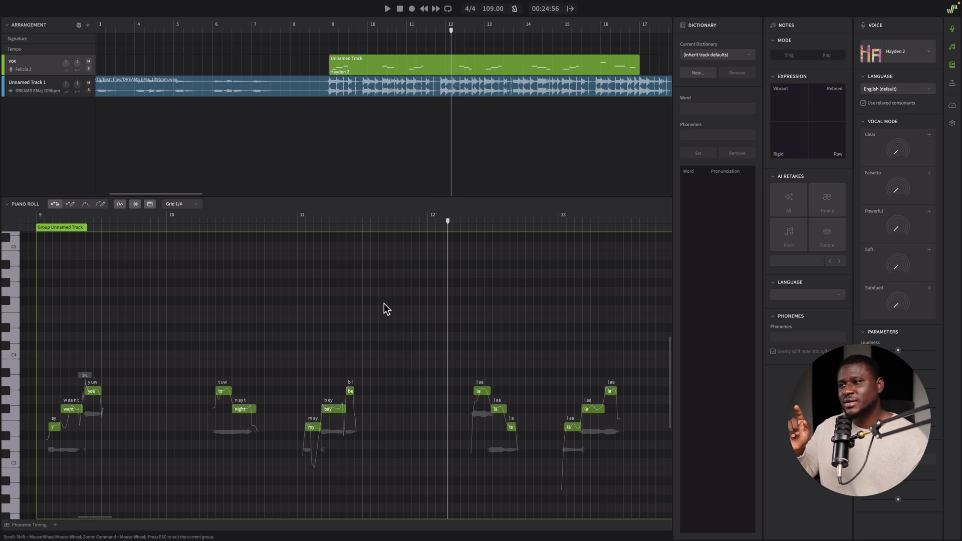
Step: Rework the bar 12 phrase into six notes starting with a higher, longer note, and play it from bar 12
left_click(432, 218)
left_click(480, 391)
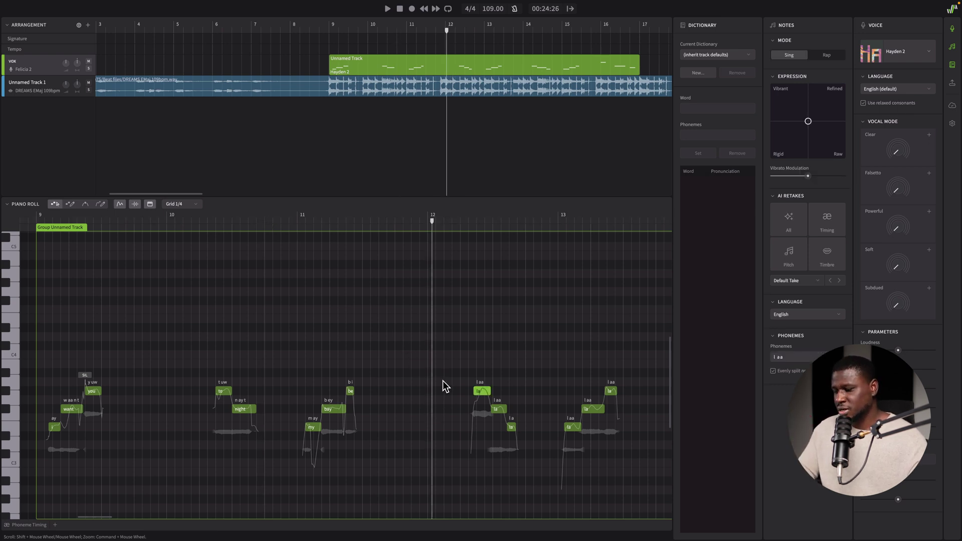
key("space")
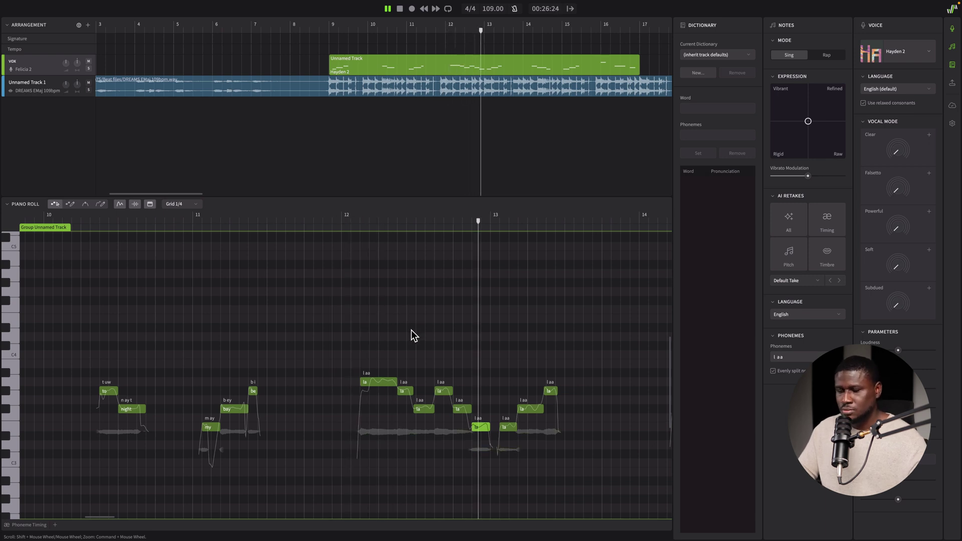
key("space")
Step: Enter the lyrics "call", "me", "when", "you", "need" and "me" on the six notes of the bar 12 phrase, and play it back
double_click(383, 380)
type("call")
double_click(404, 390)
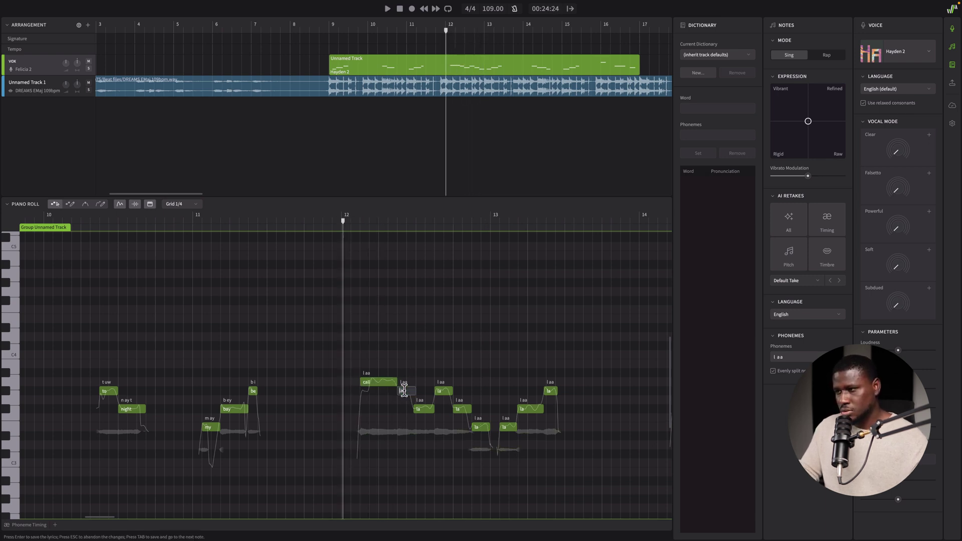
type("me")
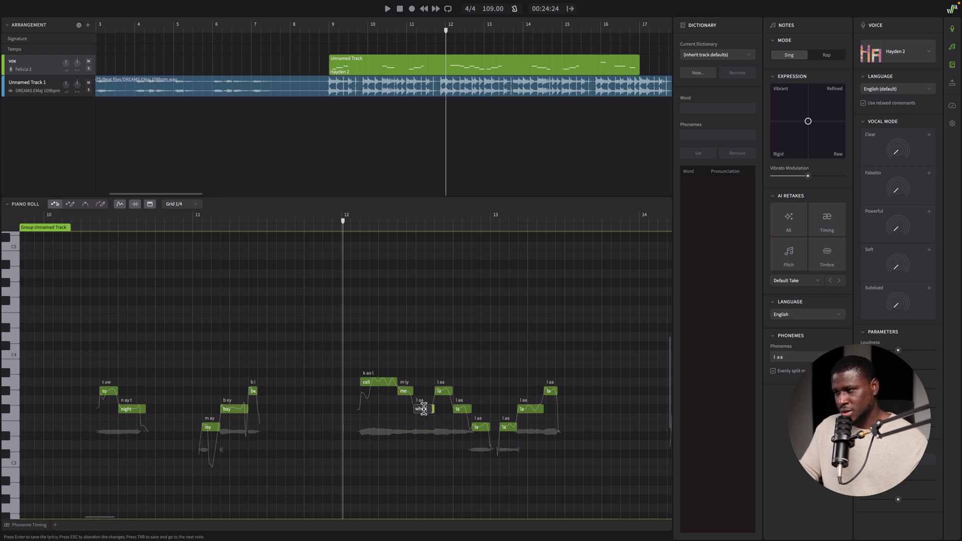
double_click(442, 390)
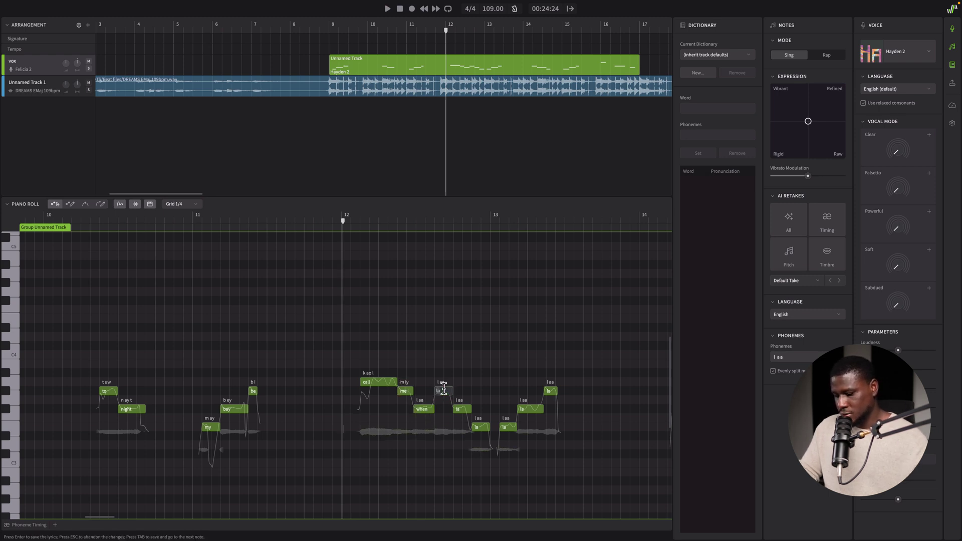
double_click(461, 409)
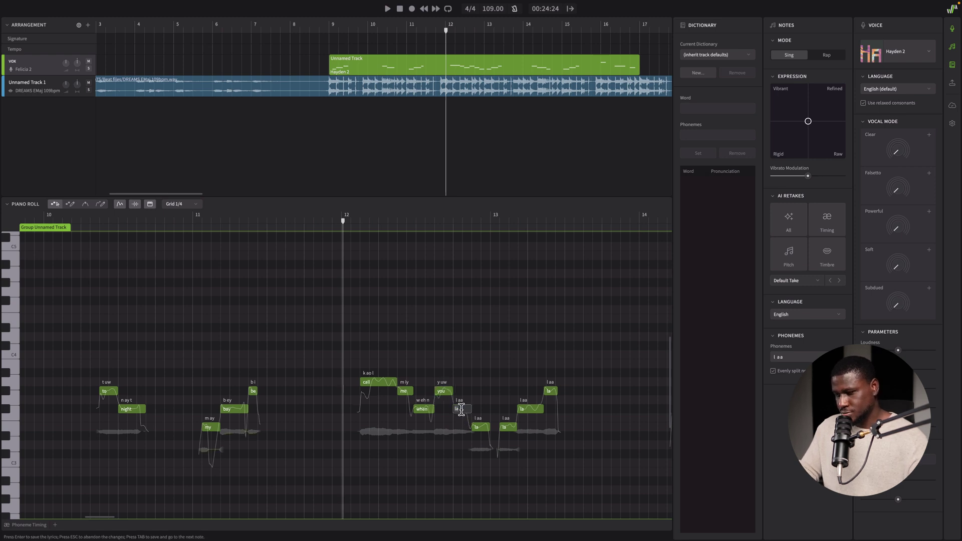
key("Return")
double_click(478, 427)
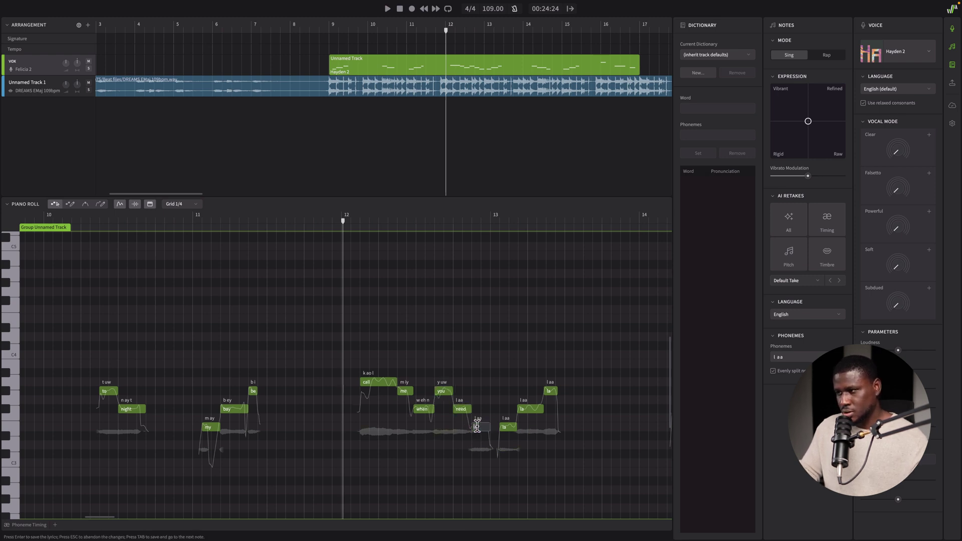
left_click(384, 426)
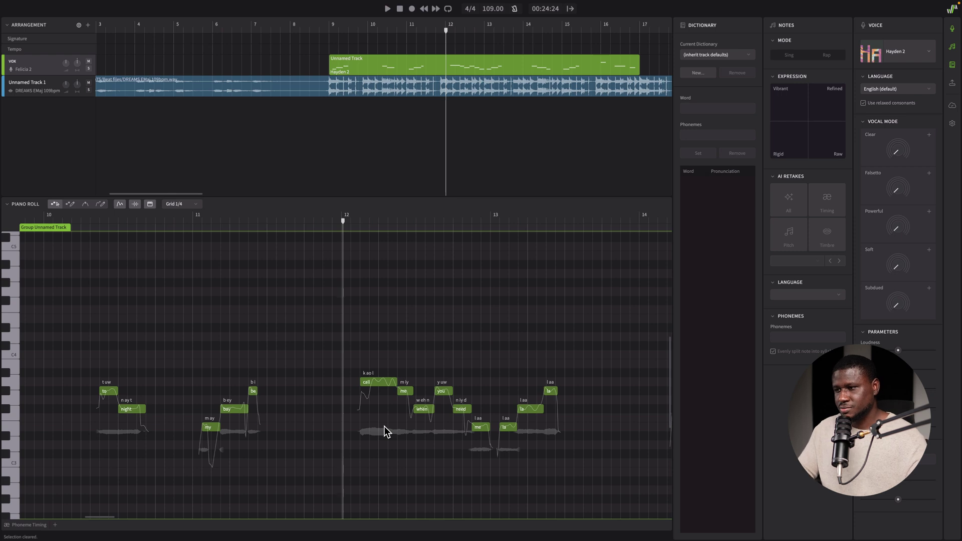
key("space")
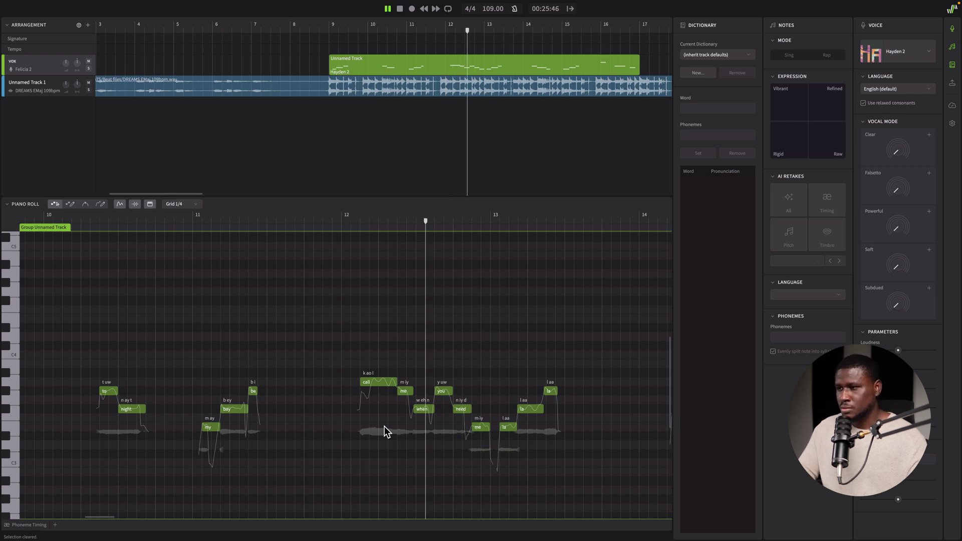
left_click(160, 215)
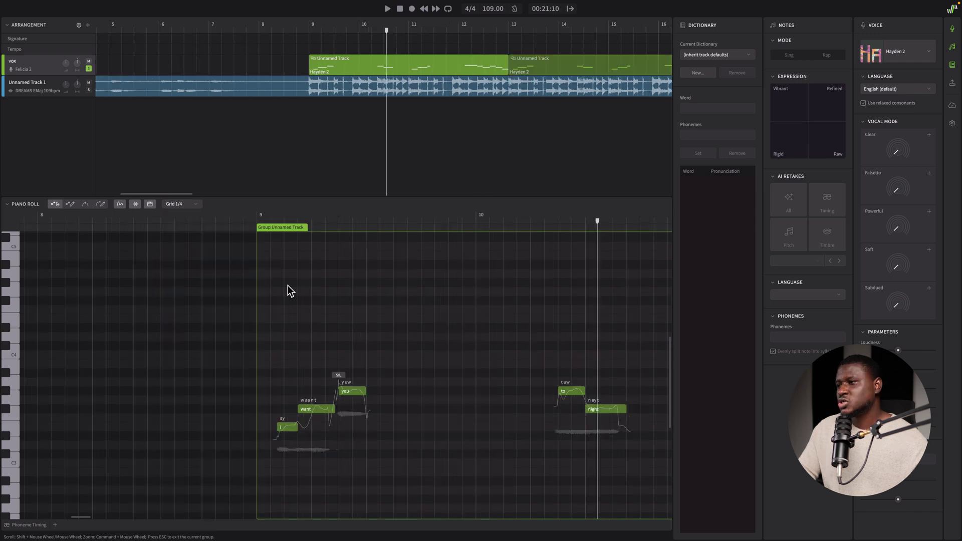
Step: Add a note directly after "you" in bar 9 at the same pitch and set its lyric to "br"
left_click(245, 219)
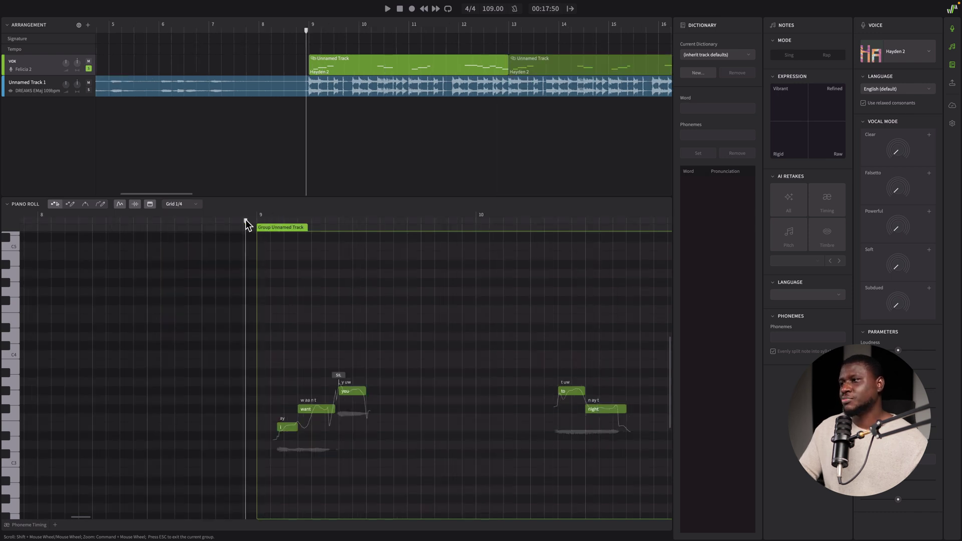
double_click(370, 390)
double_click(370, 391)
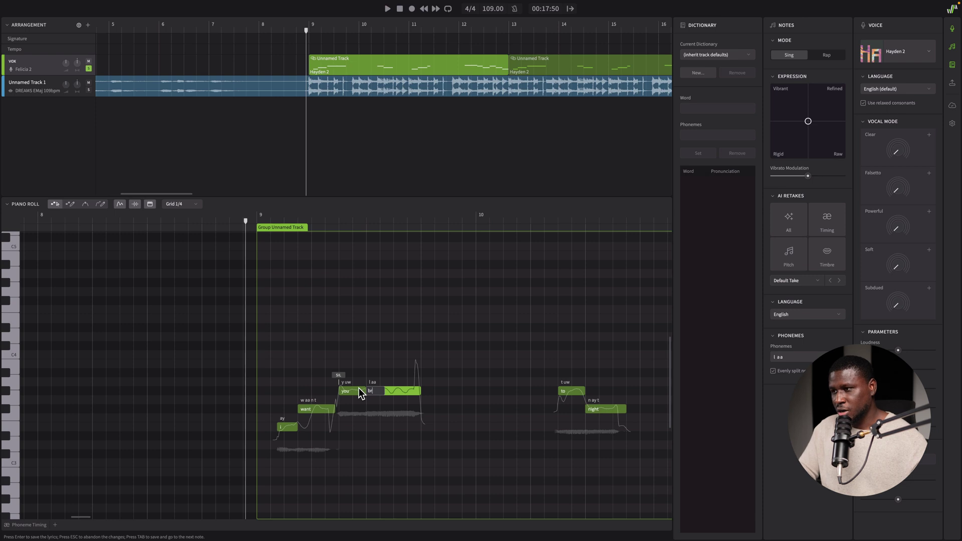
type("br")
key("Return")
Step: Play the "I want you" phrase with its "br" breath note, replay it from bar 9, and select the breath note
key("space")
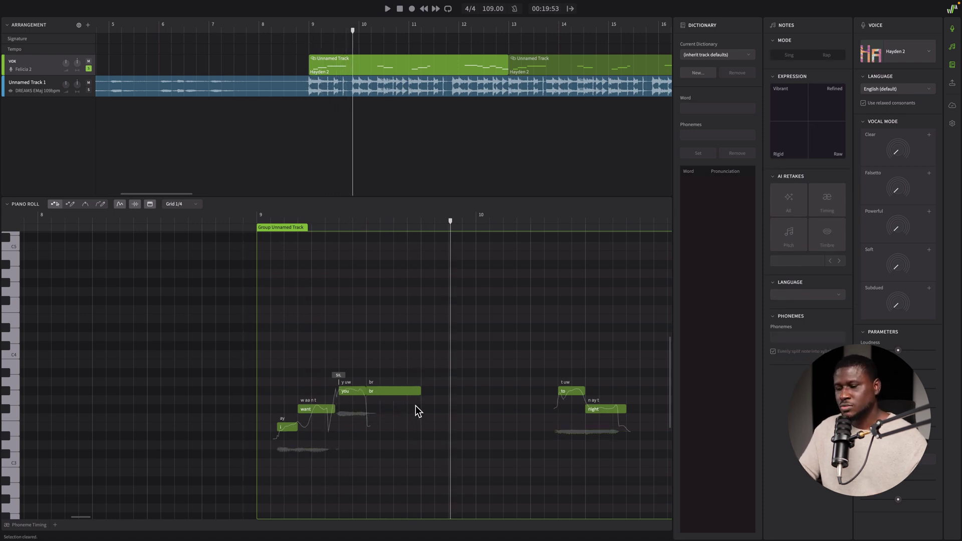
key("space")
left_click(264, 217)
key("space")
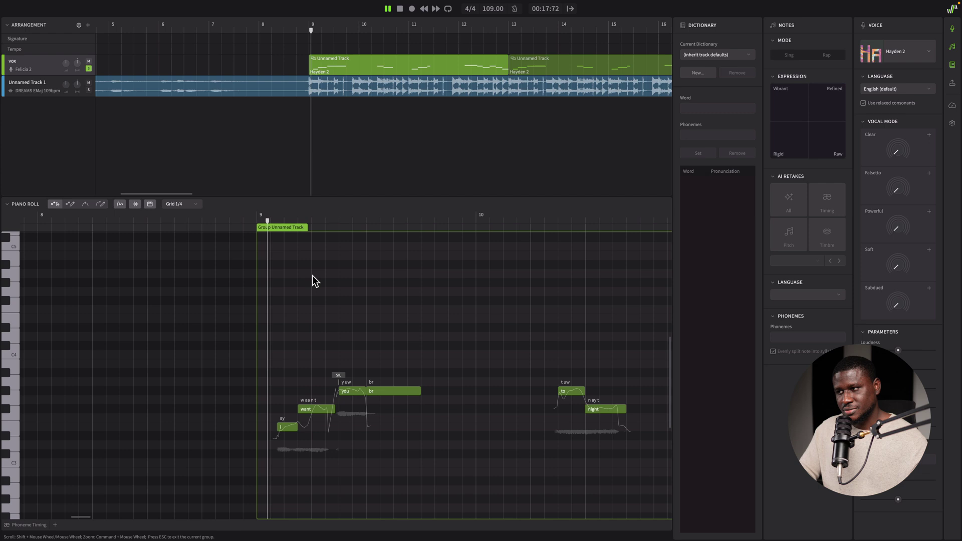
left_click(392, 389)
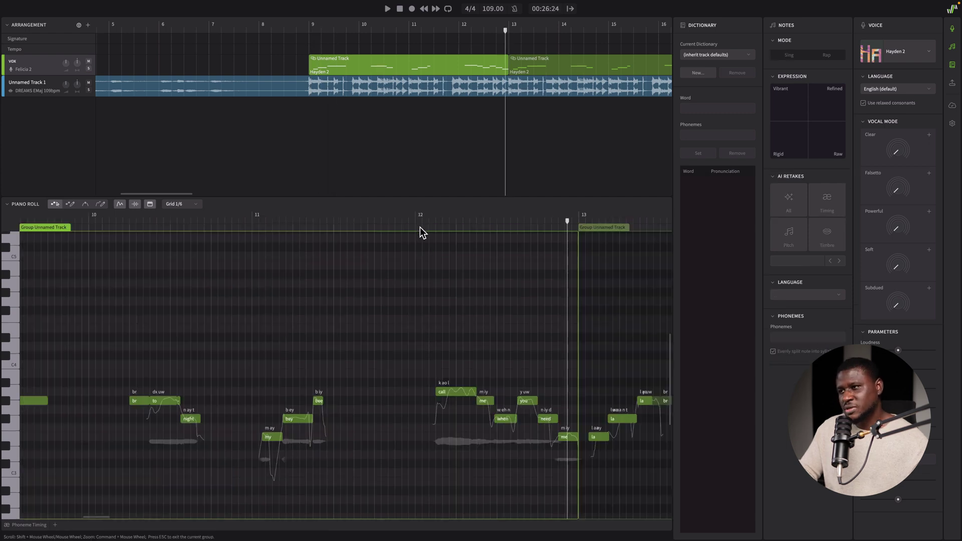
Step: Split the "call" note in bar 12, move its second part up several semitones, and play the phrase
left_click(419, 224)
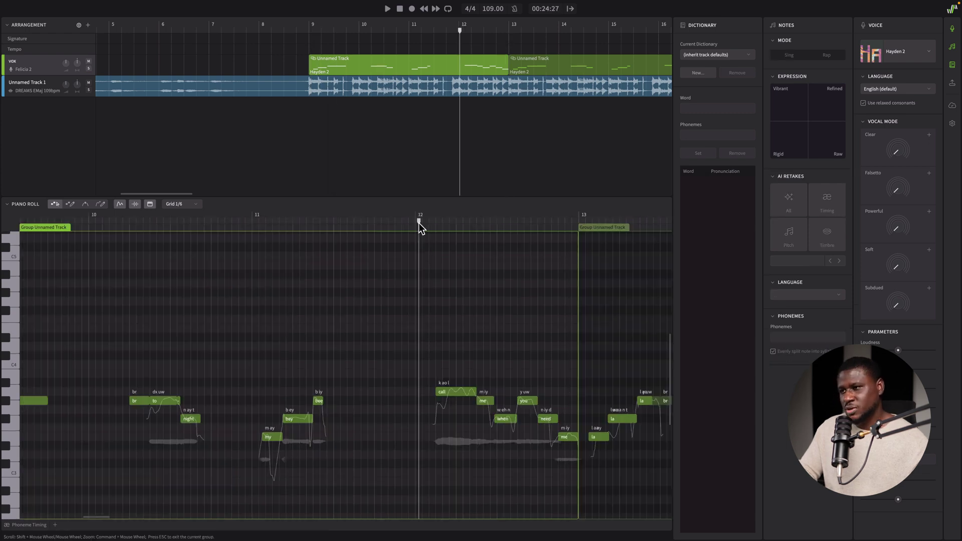
scroll(456, 395, "up", 5)
right_click(456, 392)
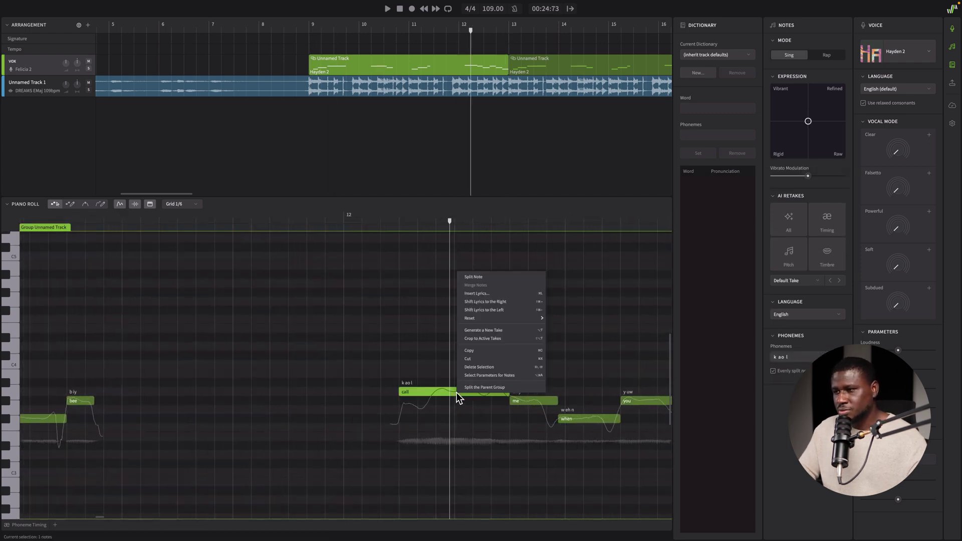
left_click(474, 277)
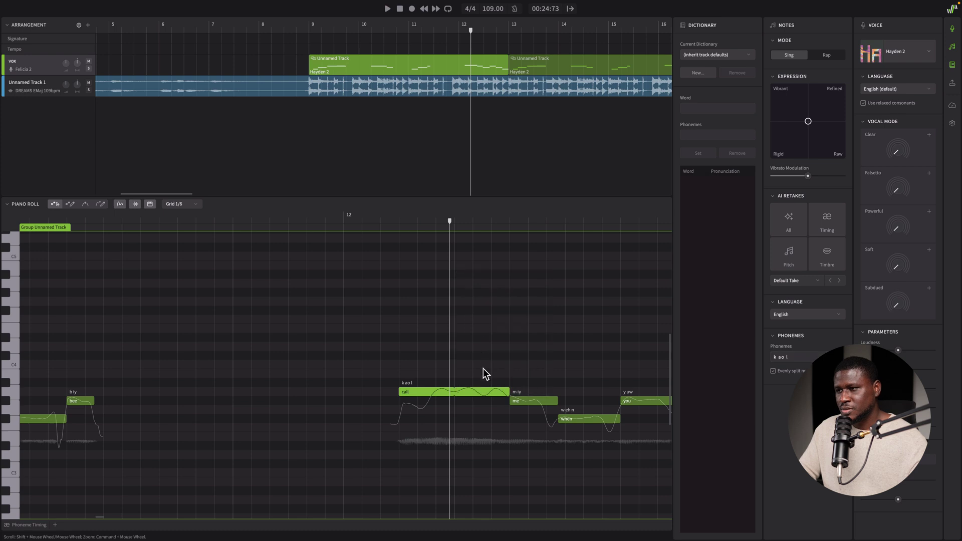
left_click_drag(479, 394, 480, 331)
key("space")
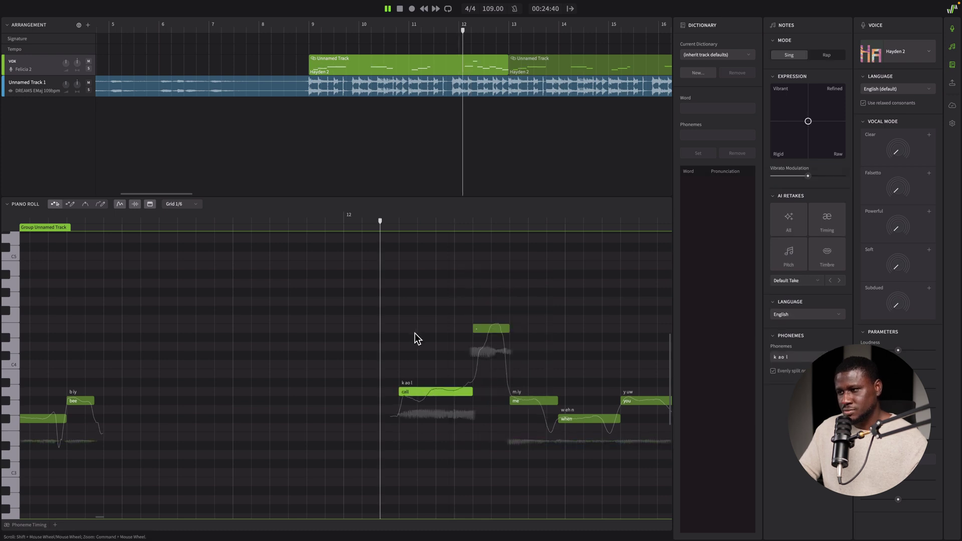
key("space")
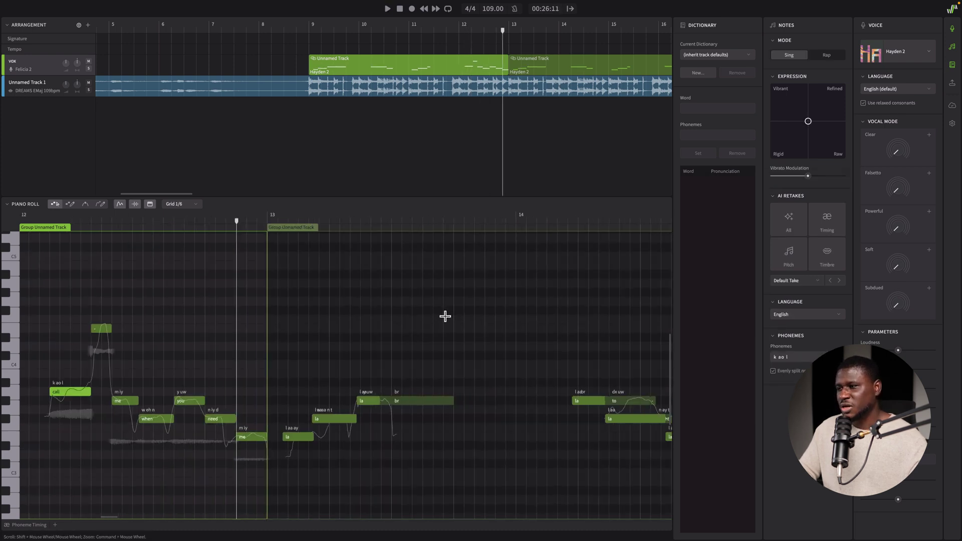
Step: Shorten and lower the raised second part of "call", and replay the bar 12 phrase
scroll(40, 226, "up", 3)
left_click(58, 215)
key("space")
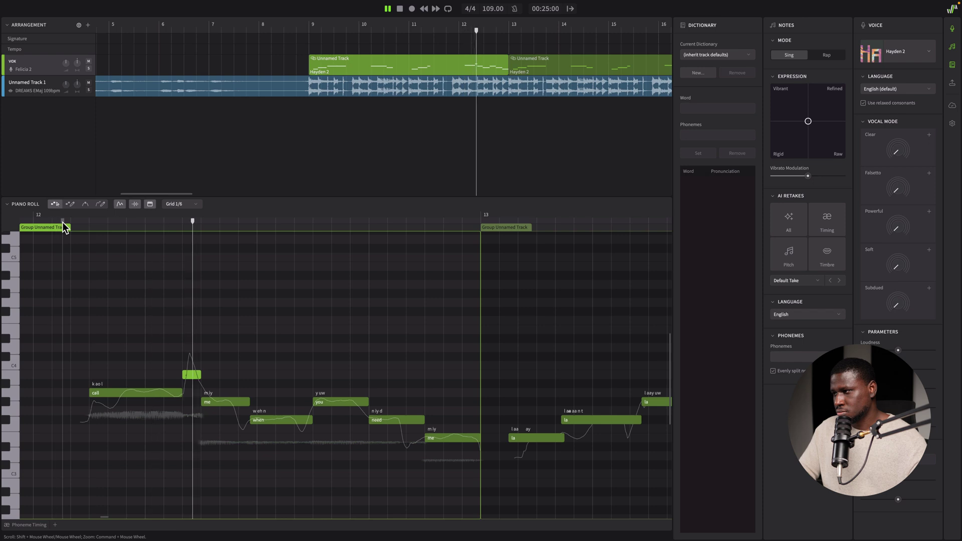
key("space")
key("space")
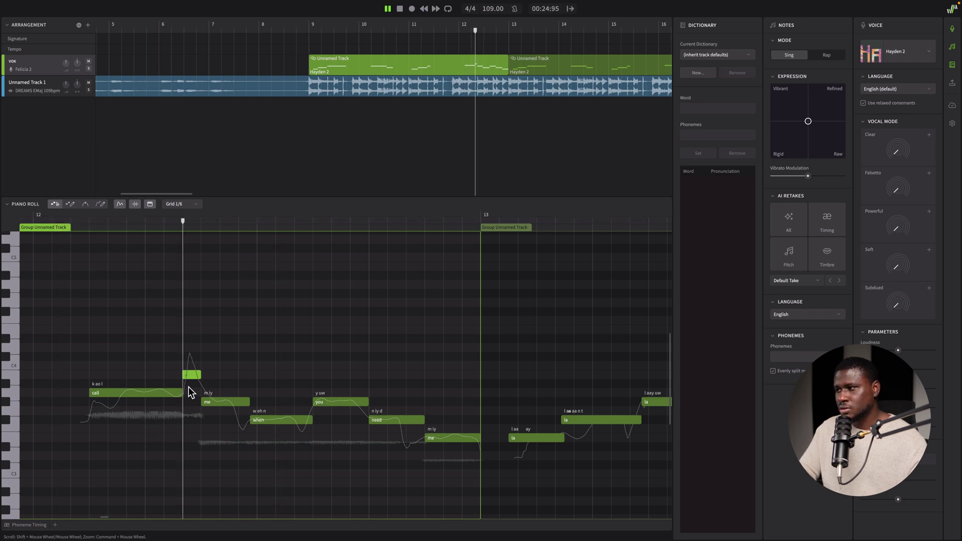
Step: Listen through both vocal groups from bar 9 to bar 16 against the beat
scroll(295, 290, "down", 5)
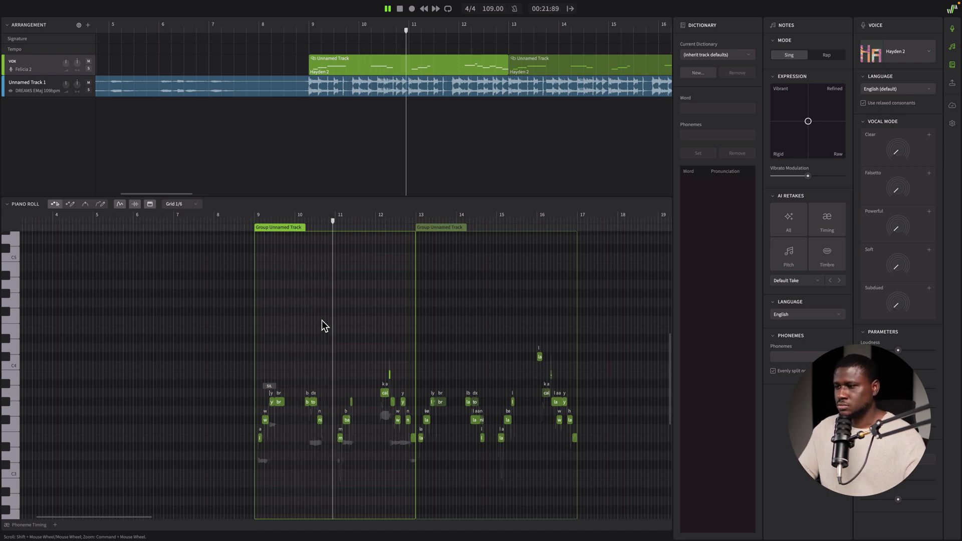
scroll(438, 388, "up", 5)
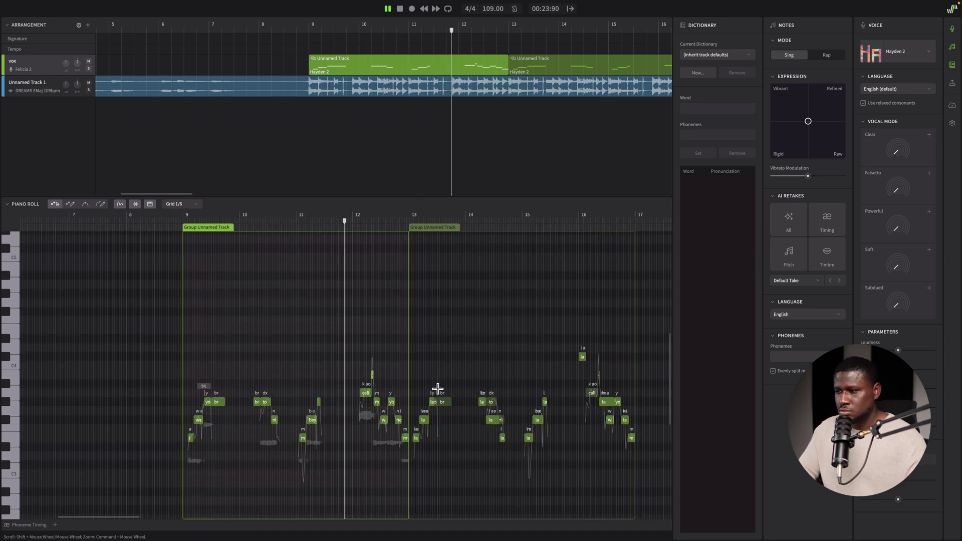
scroll(431, 401, "up", 3)
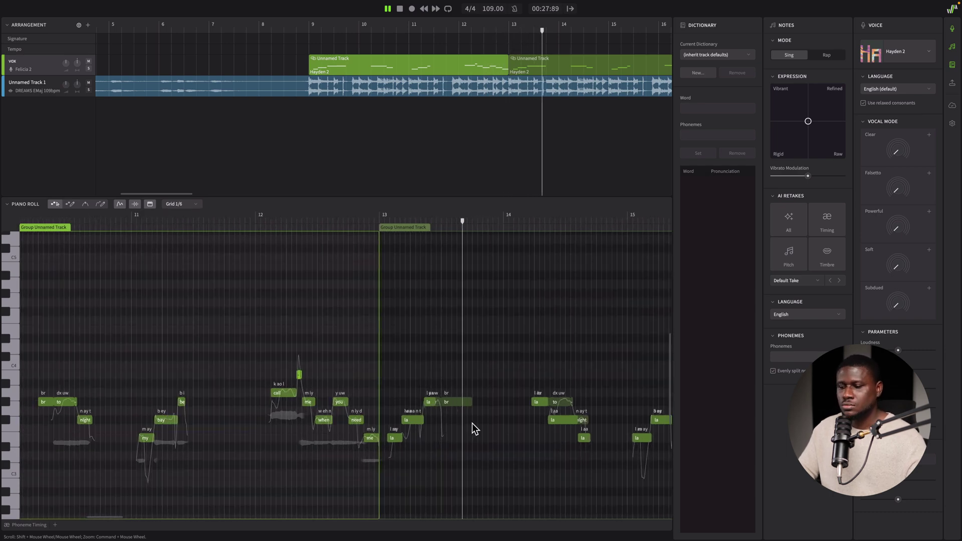
scroll(472, 426, "down", 2)
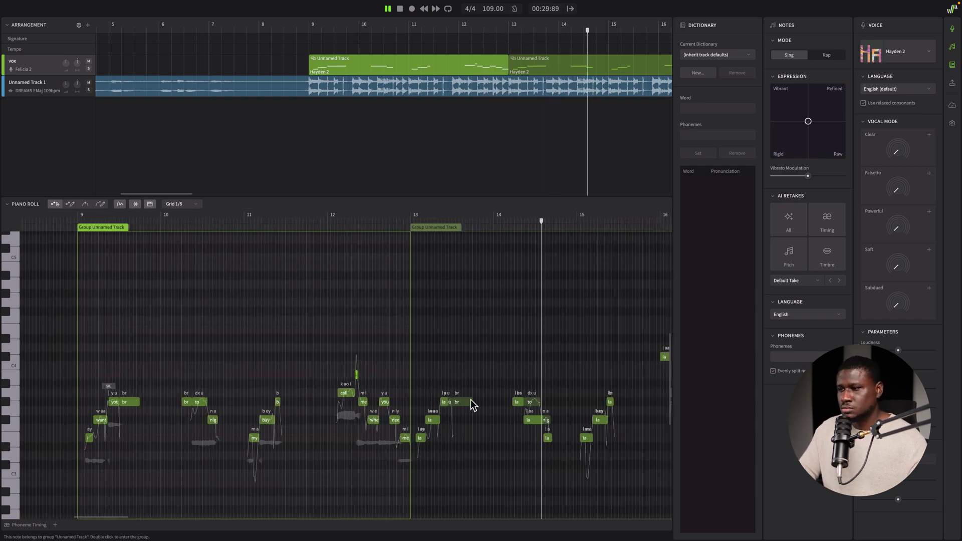
scroll(462, 403, "down", 2)
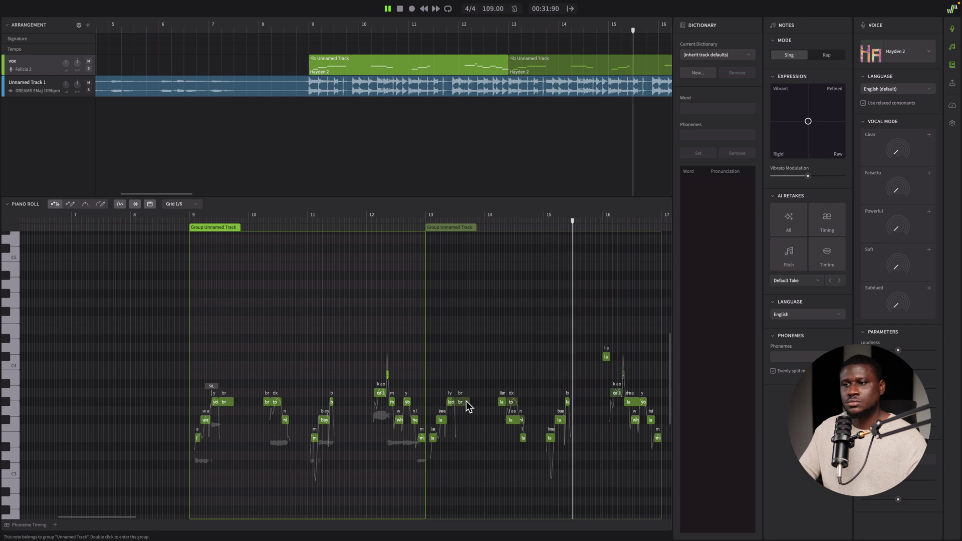
scroll(466, 401, "down", 1)
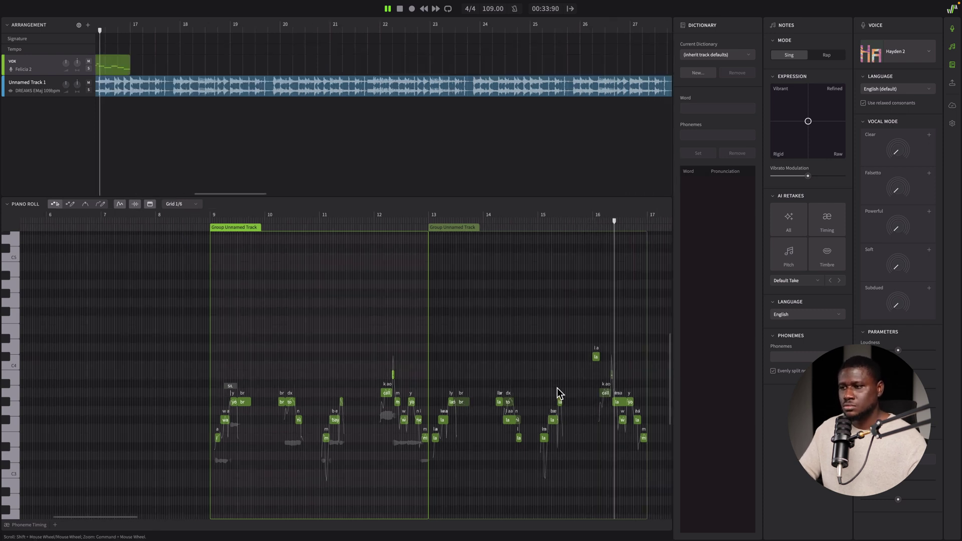
Step: Select the notes across both vocal groups, hide the note settings and bring the voice settings back into view
left_click_drag(595, 317, 191, 501)
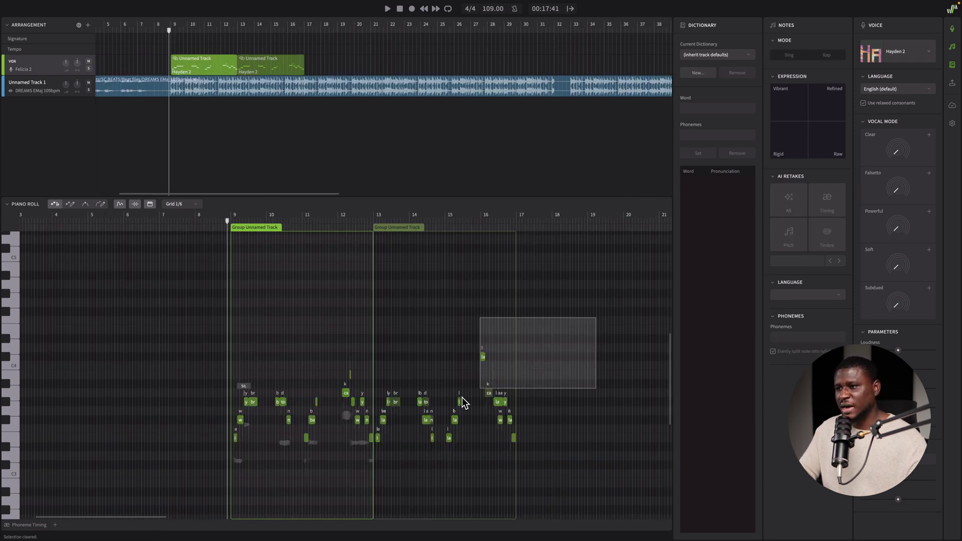
left_click_drag(589, 313, 202, 474)
left_click(952, 47)
left_click(951, 29)
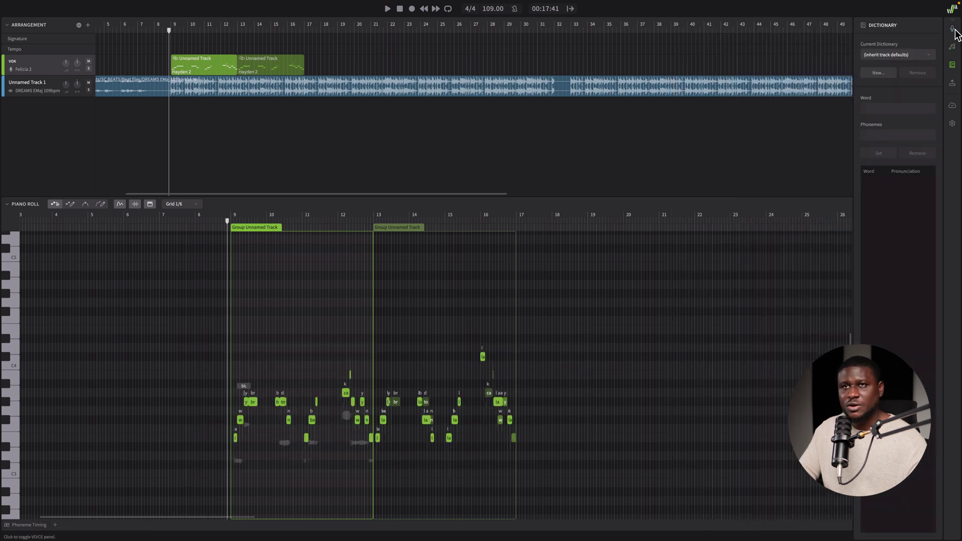
left_click(952, 30)
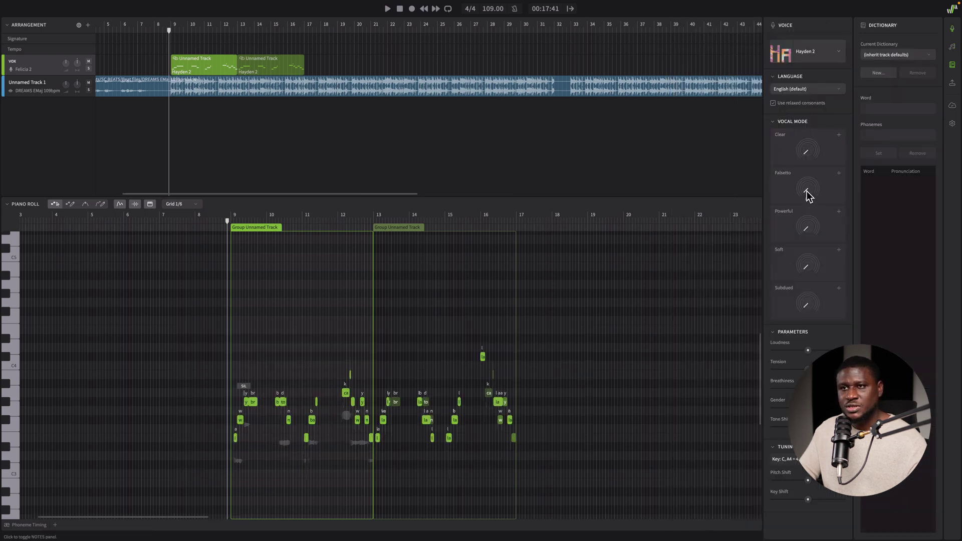
Step: Raise the Falsetto vocal mode to about half and Soft and Subdued slightly, and play the vocal from bar 9
left_click_drag(806, 191, 811, 195)
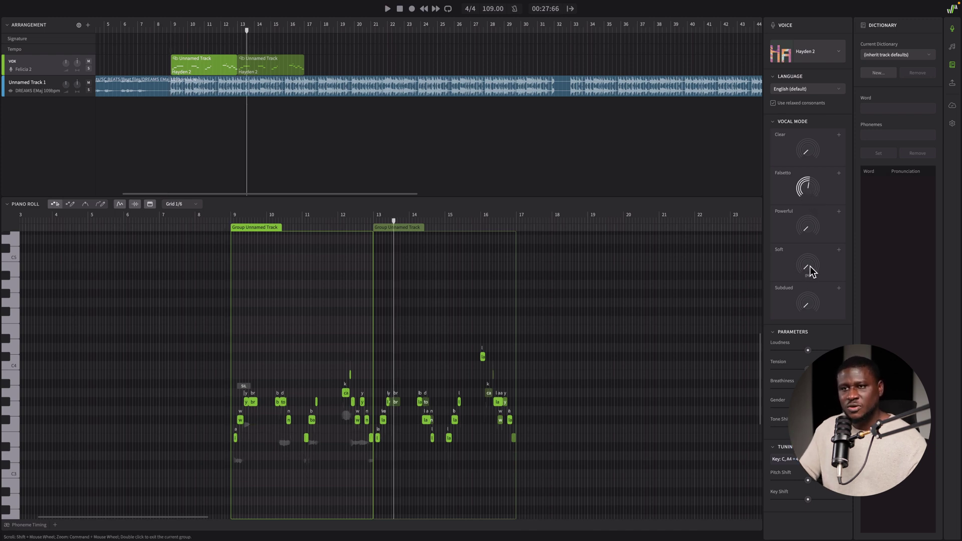
left_click_drag(809, 266, 812, 265)
left_click_drag(808, 289, 810, 306)
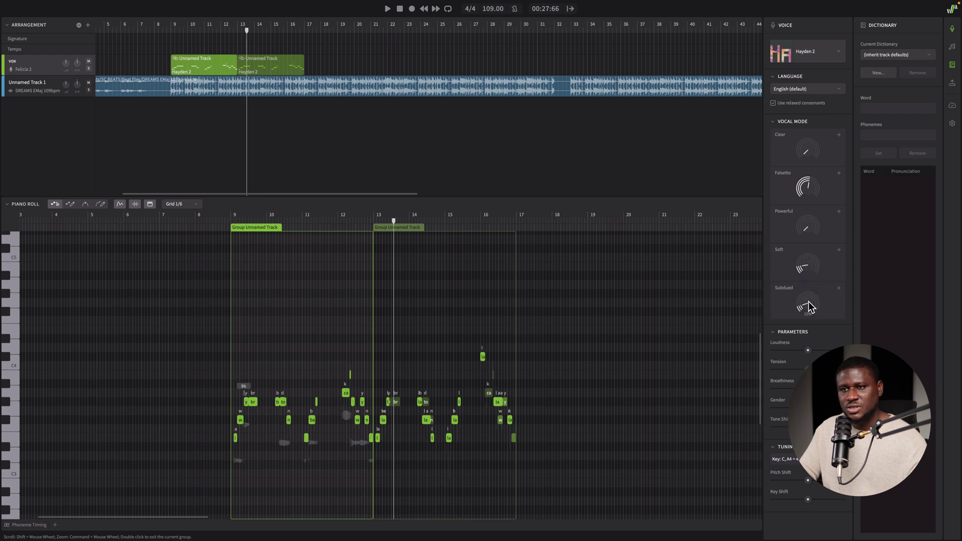
left_click(224, 214)
key("space")
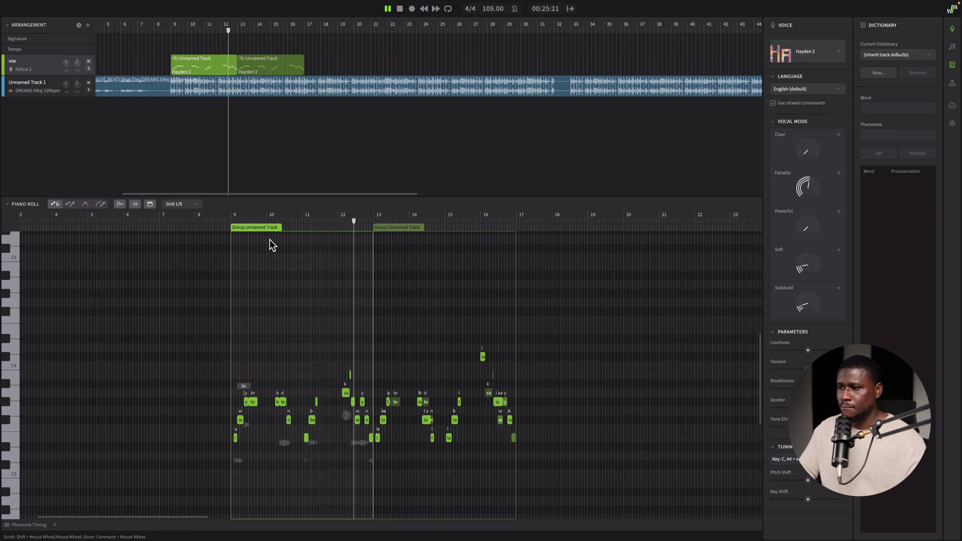
Step: Create a new vocal track and add a group spanning bars 9 to 16 with the Natalie 2 voice
right_click(29, 121)
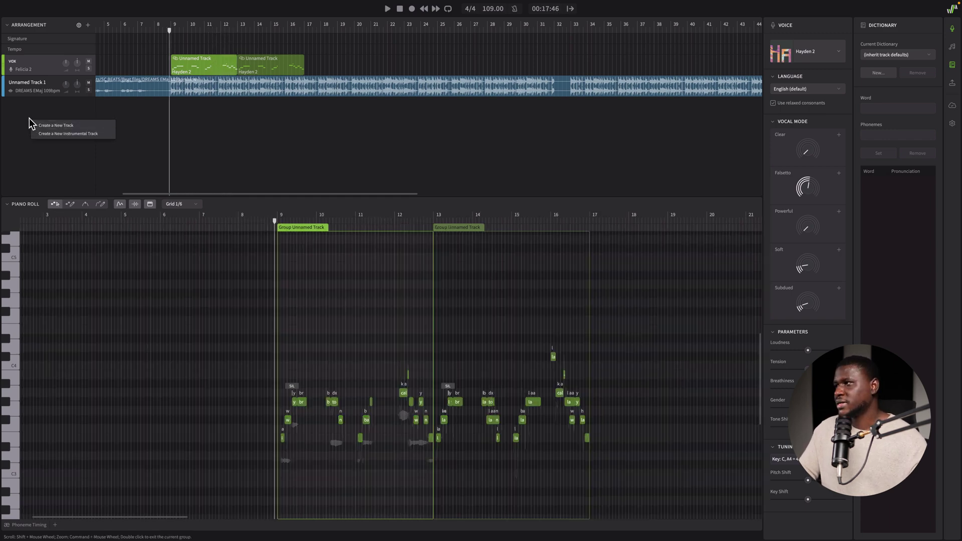
left_click(55, 125)
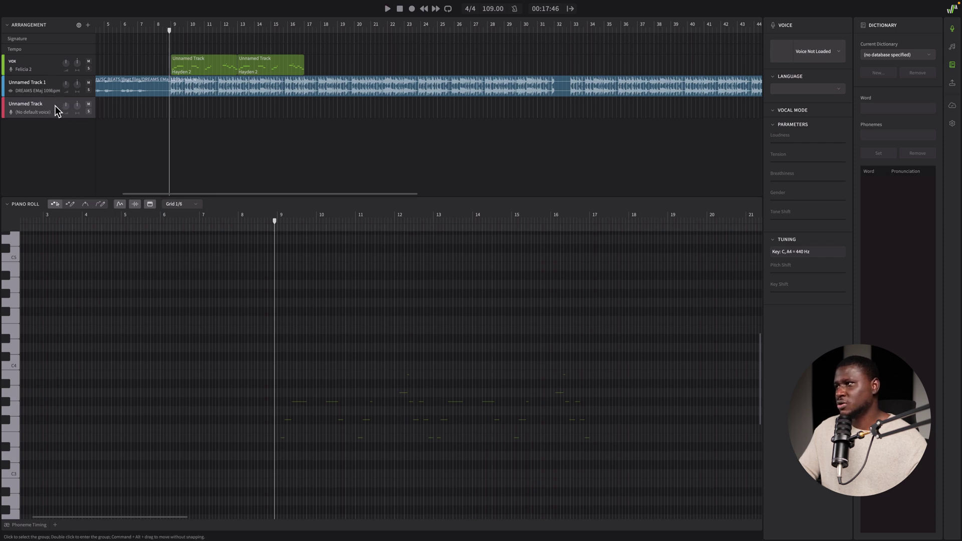
scroll(156, 112, "up", 5, "super")
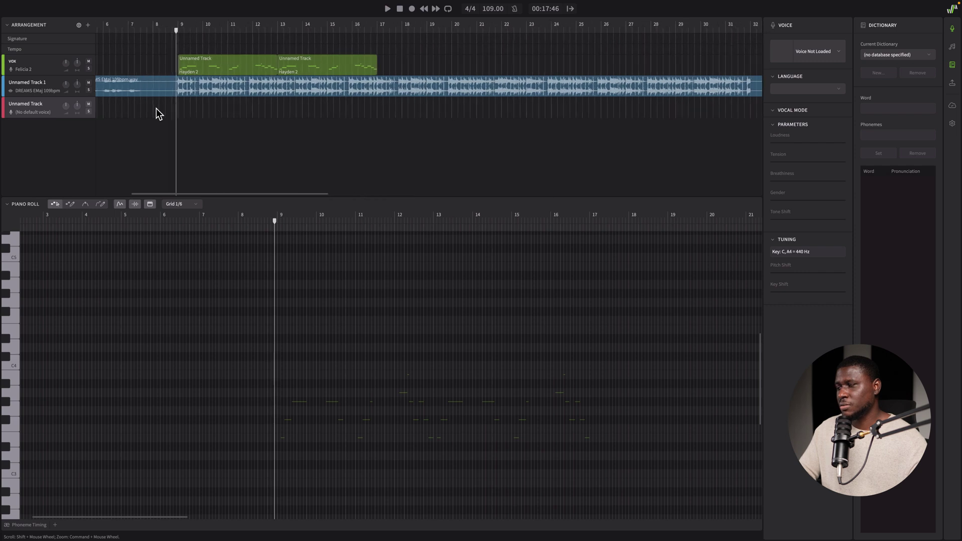
double_click(187, 113)
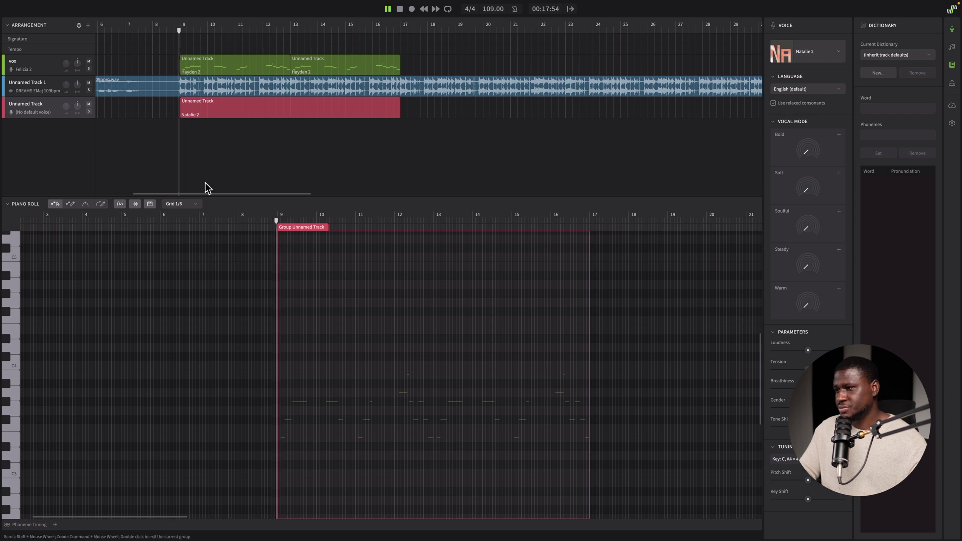
Step: Add two short notes near the end of bar 9 in the new group, the second one lower, and play them
key("space")
scroll(229, 305, "up", 4, "super")
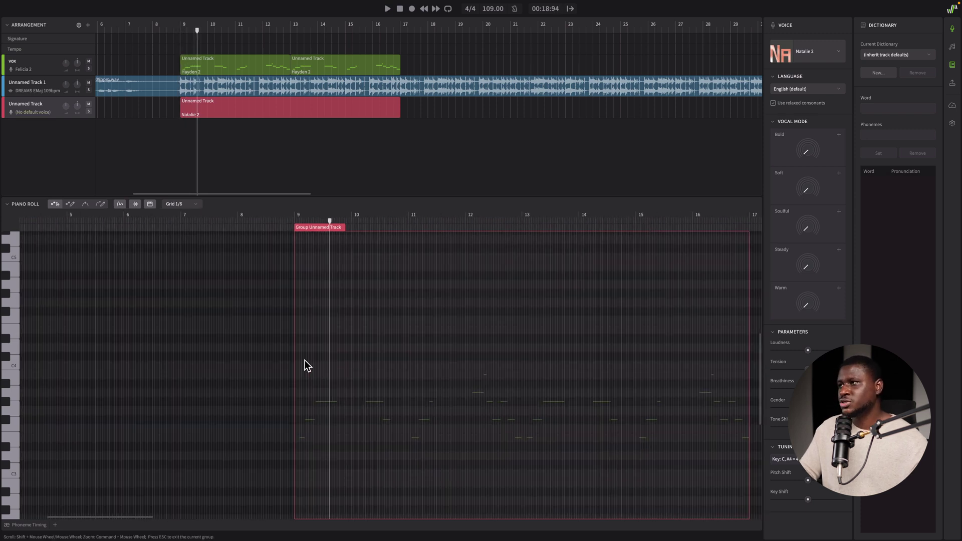
left_click(183, 31)
scroll(338, 341, "up", 10, "super")
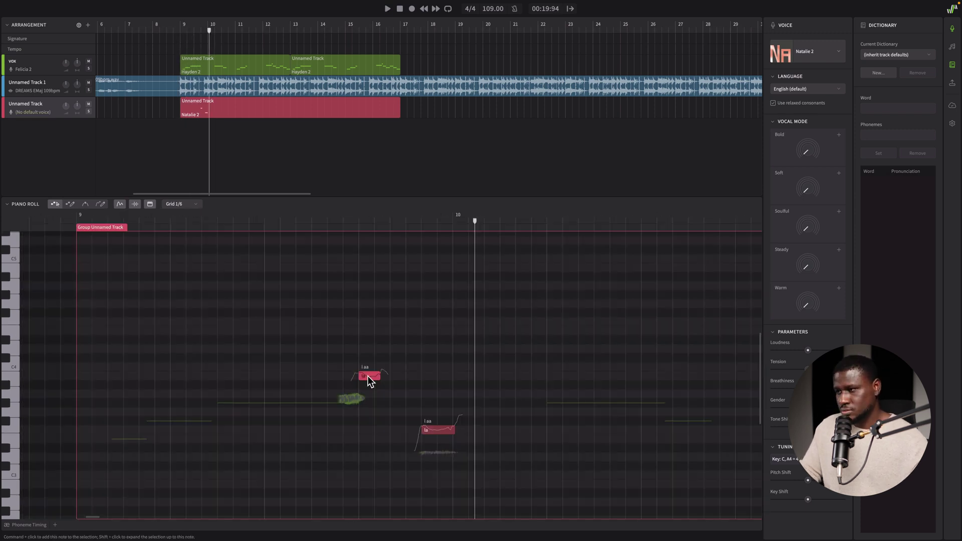
left_click(265, 232)
key("space")
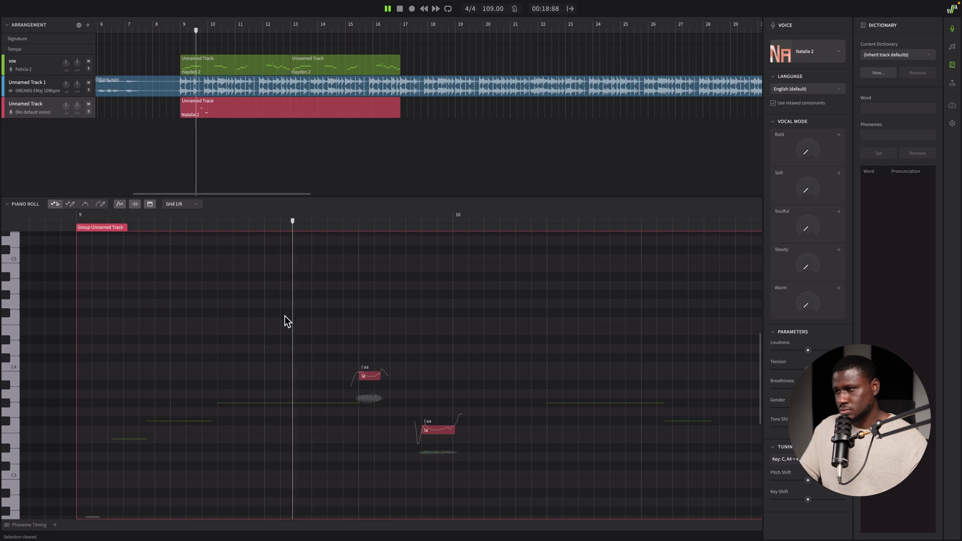
key("space")
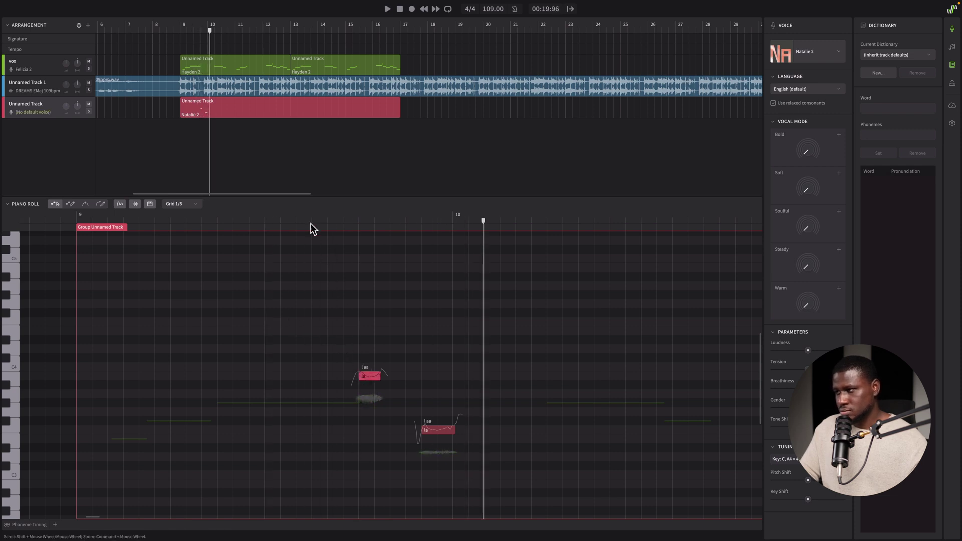
Step: Rework the two backing notes into longer ones with the lyrics "I want" and "you" on a 1/4 grid, and play from bar 9
key("space")
key("space")
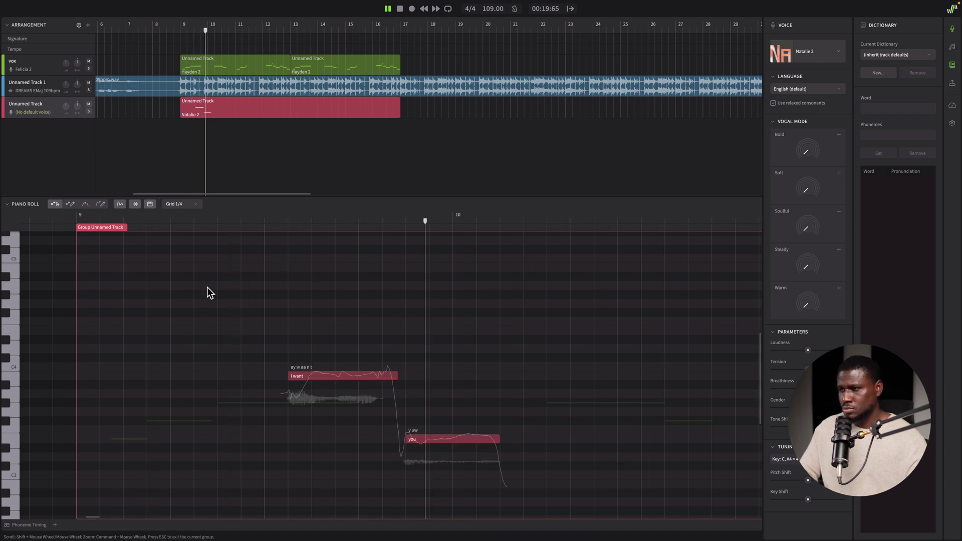
key("space")
left_click(182, 28)
key("space")
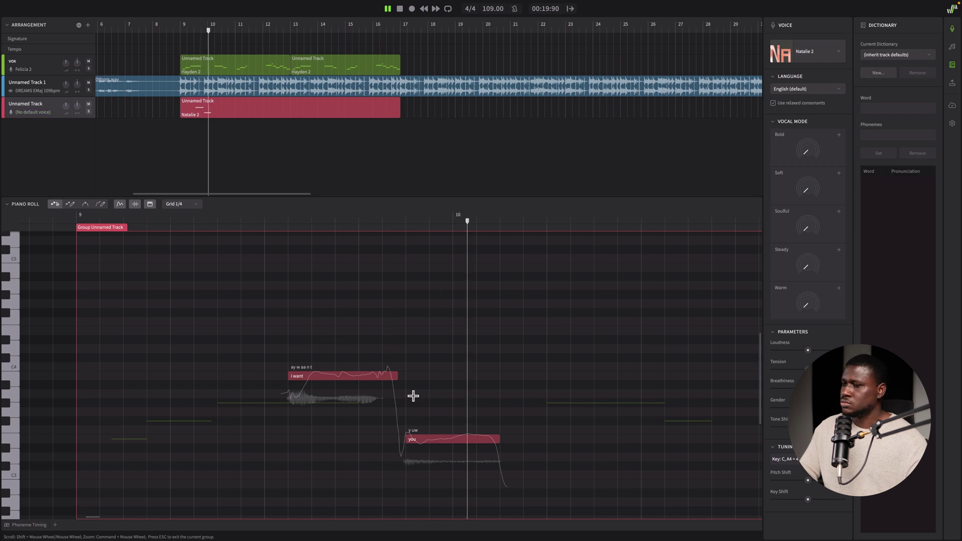
Step: Switch the backing group's voice to Hayden 2, add the notes "bayee" and "bay" around bar 12, and play from bar 9
scroll(412, 395, "down", 5)
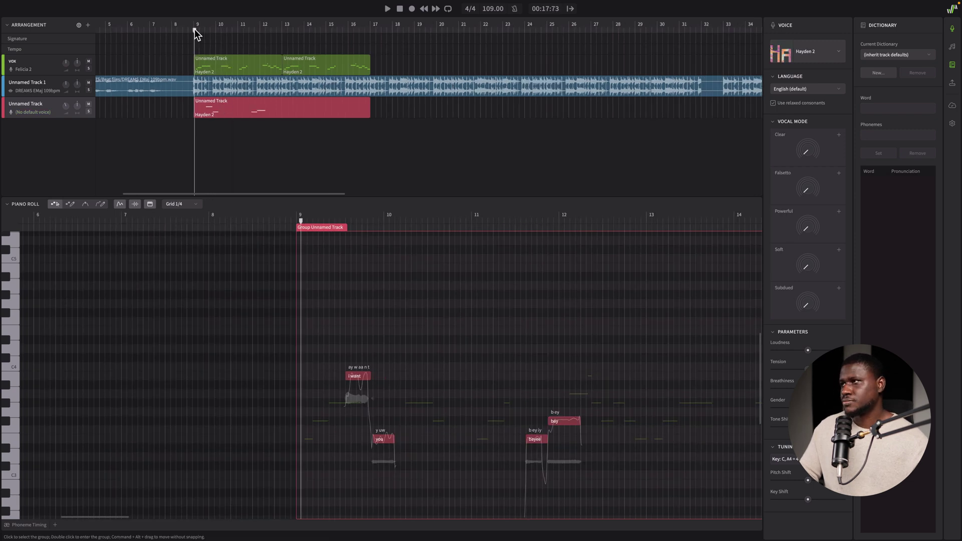
key("space")
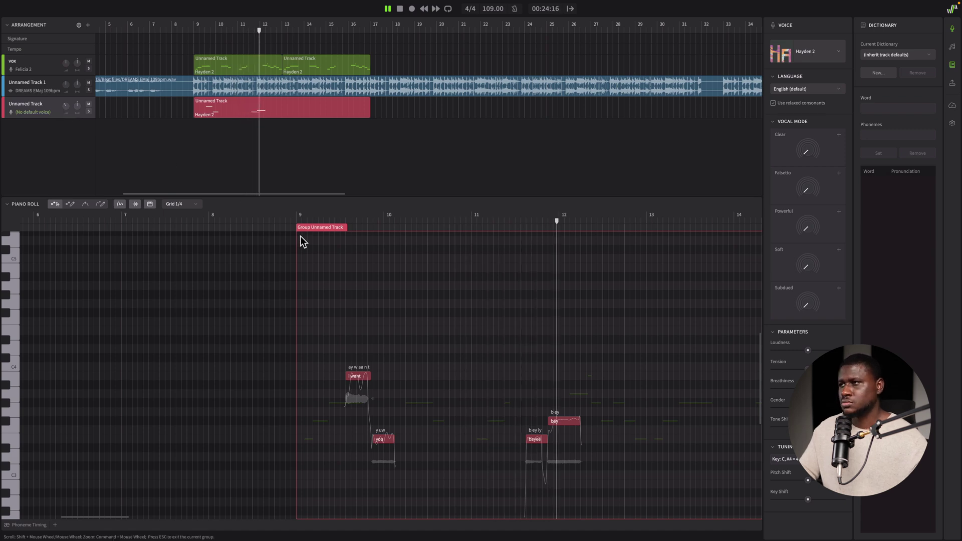
Step: Shorten the backing group to bars 9 to 12, duplicate it at bar 13, and dissociate the copy
scroll(476, 344, "down", 2)
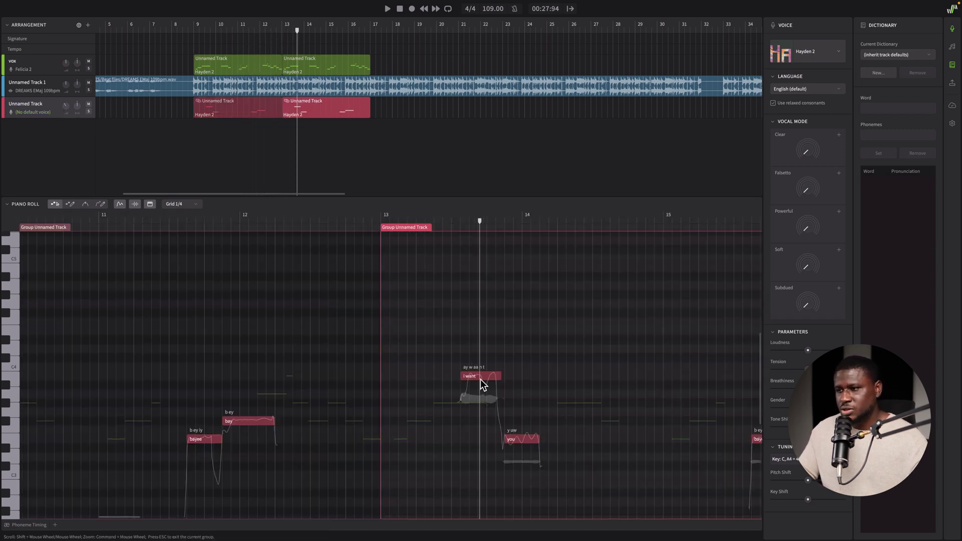
scroll(480, 380, "up", 2)
right_click(307, 103)
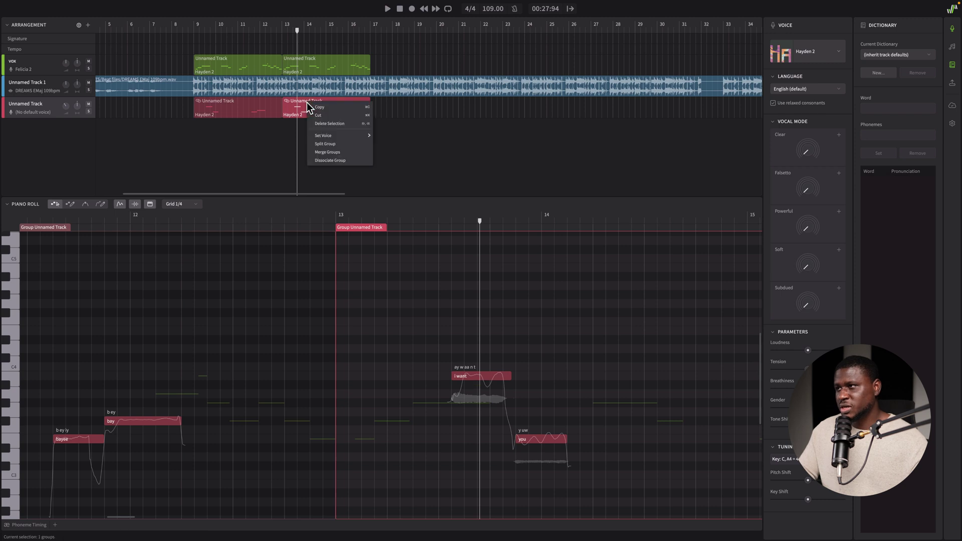
left_click(318, 159)
left_click(325, 115)
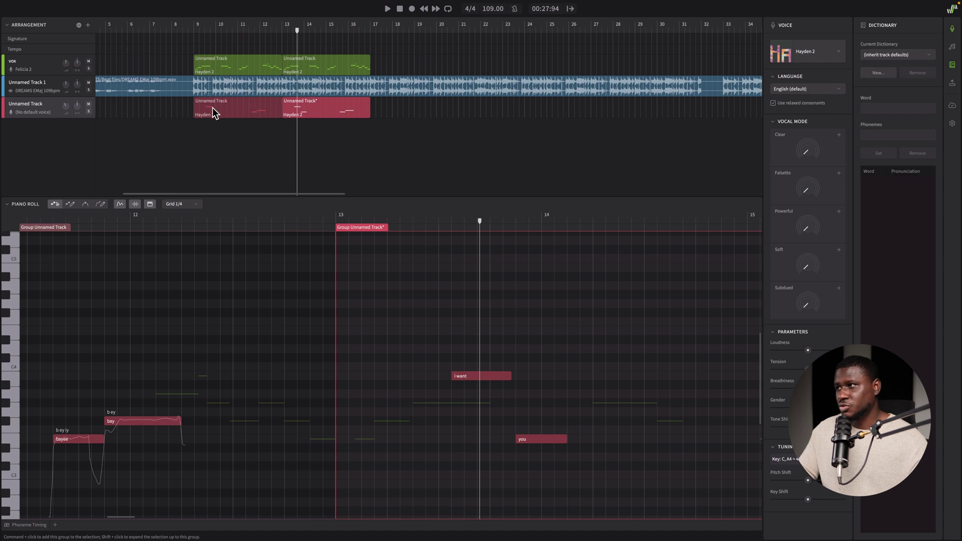
Step: Split the "I want" note in bar 13's backing group, raise "want" two semitones and "you" four semitones, and play the phrase
right_click(486, 379)
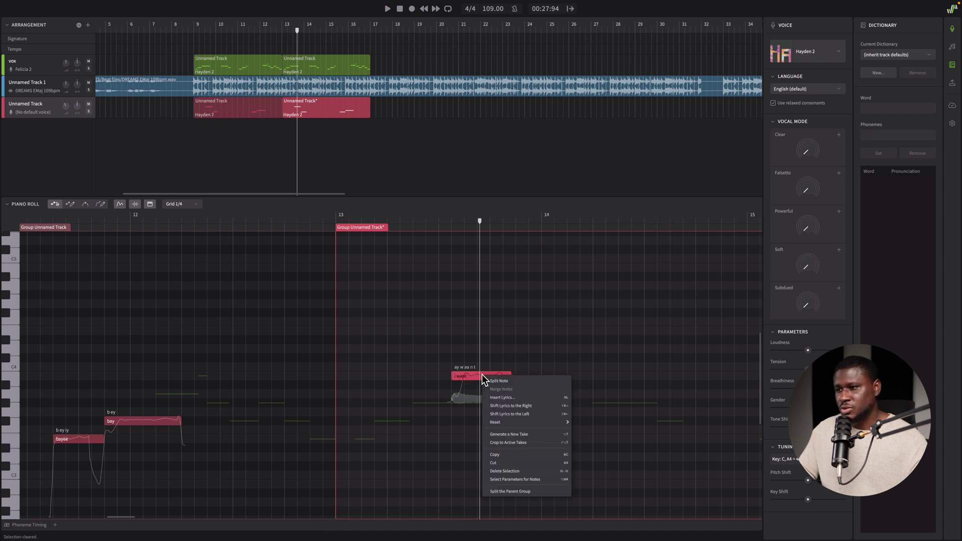
left_click(495, 381)
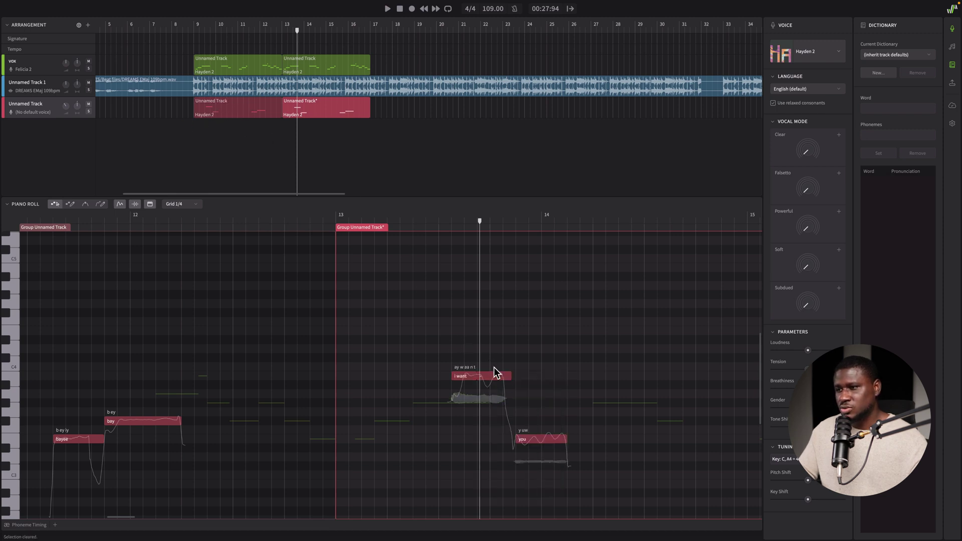
left_click_drag(488, 376, 489, 356)
left_click(395, 219)
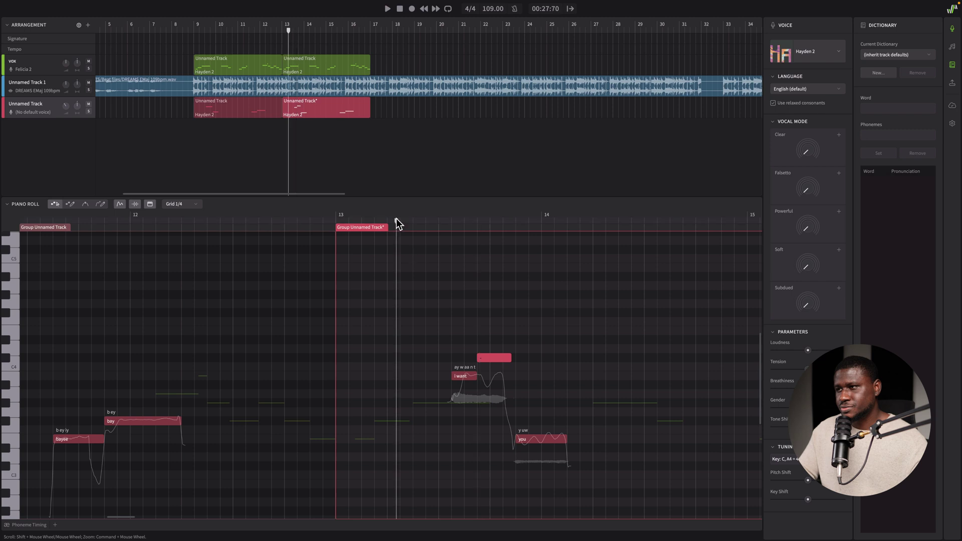
key("space")
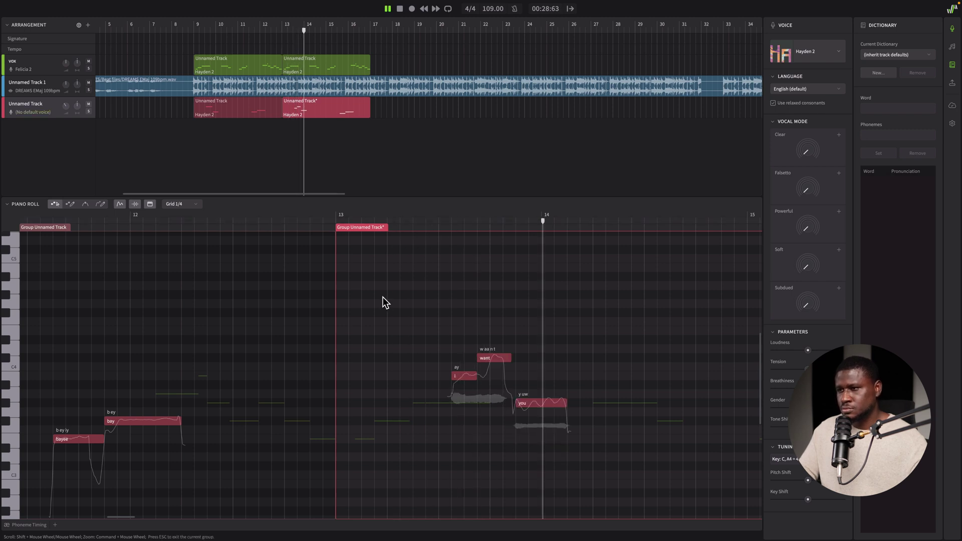
Step: Raise the "bayee" note of the second backing group four semitones and play both backing groups from bar 9
scroll(378, 292, "down", 6, "super")
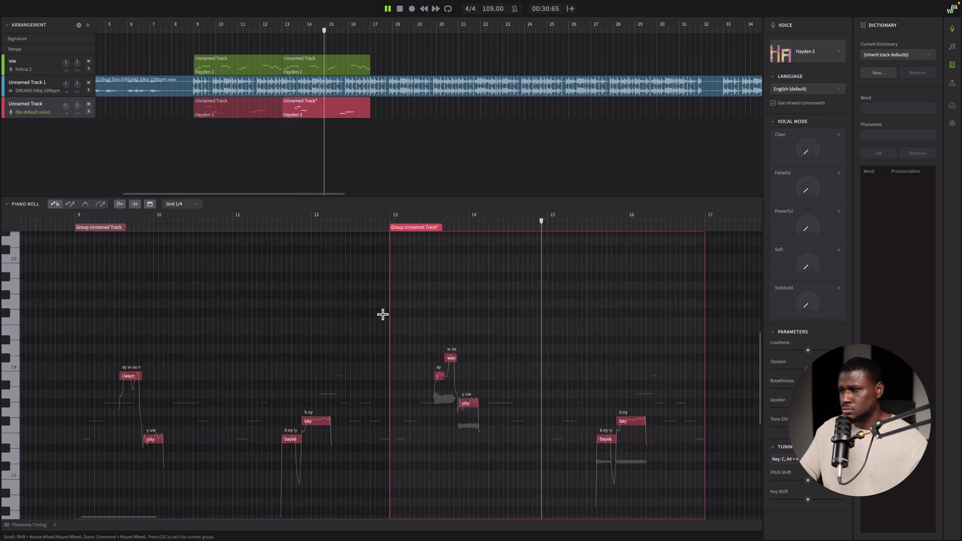
left_click_drag(116, 221, 96, 224)
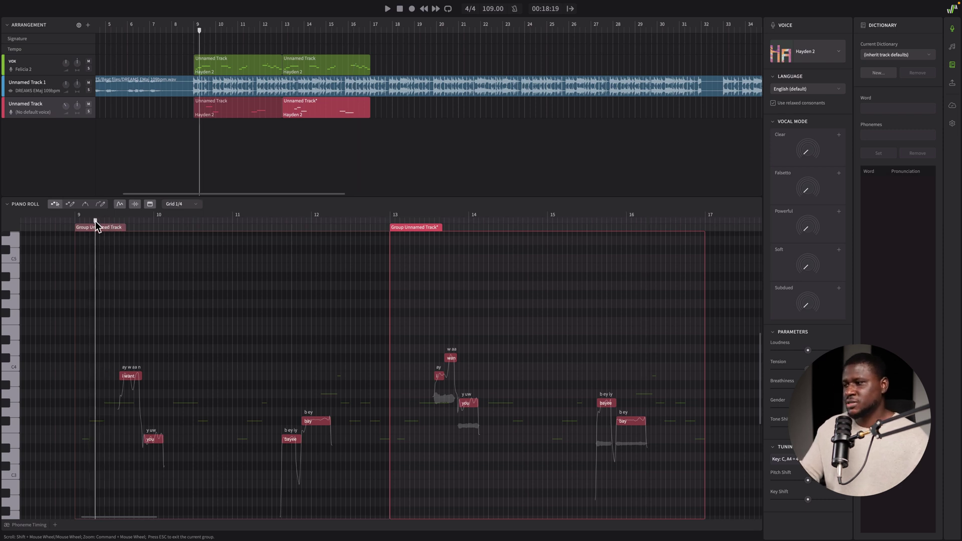
key("space")
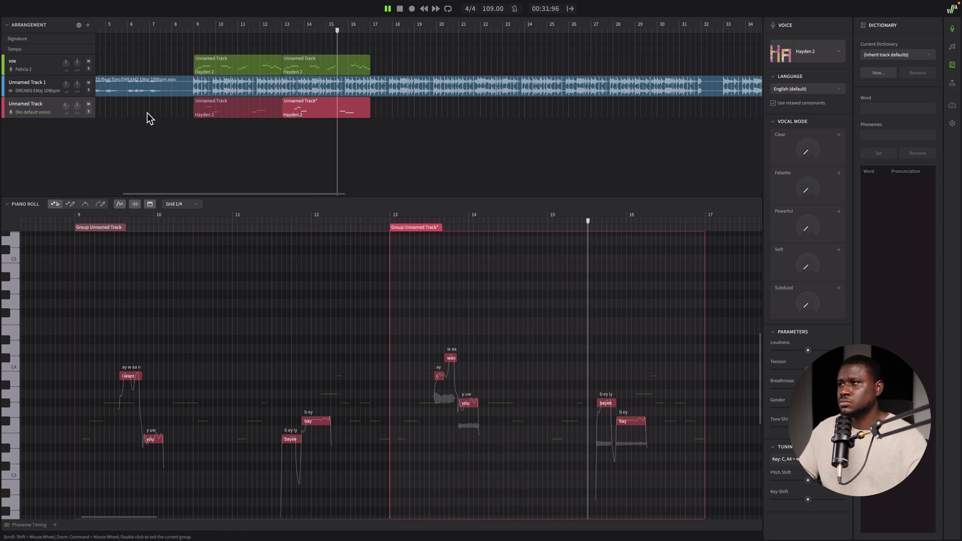
scroll(281, 136, "down", 2)
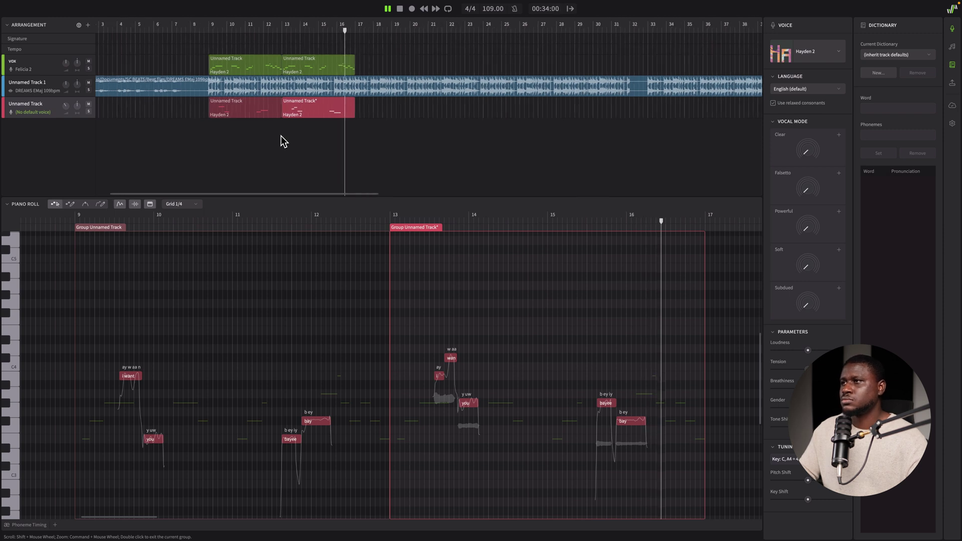
key("space")
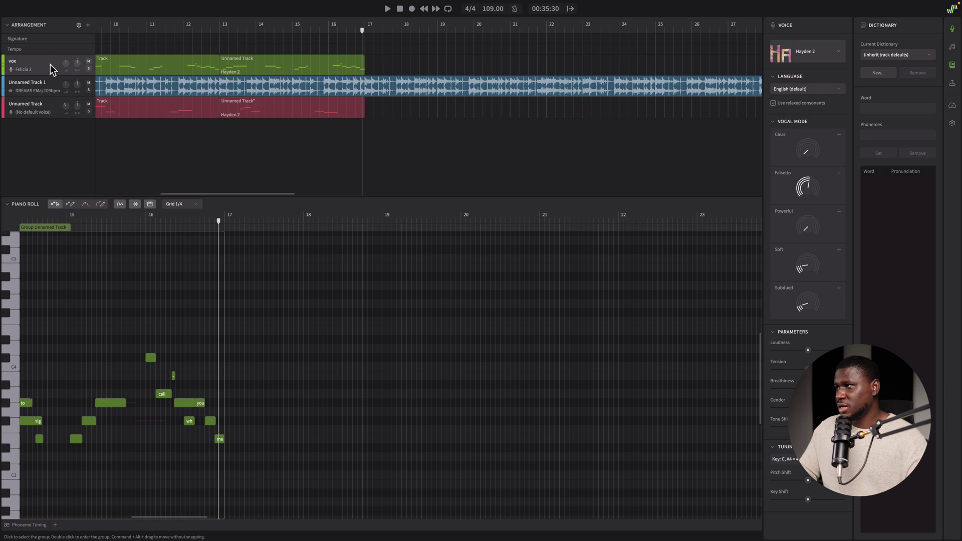
Step: Duplicate the vox track and delete both note groups from the copy
right_click(50, 64)
left_click(61, 68)
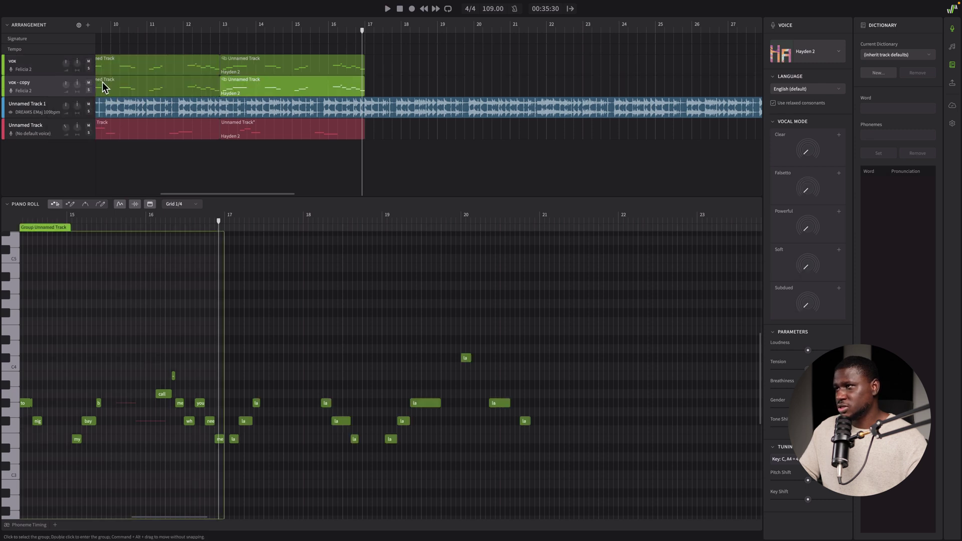
left_click(416, 92)
double_click(122, 91)
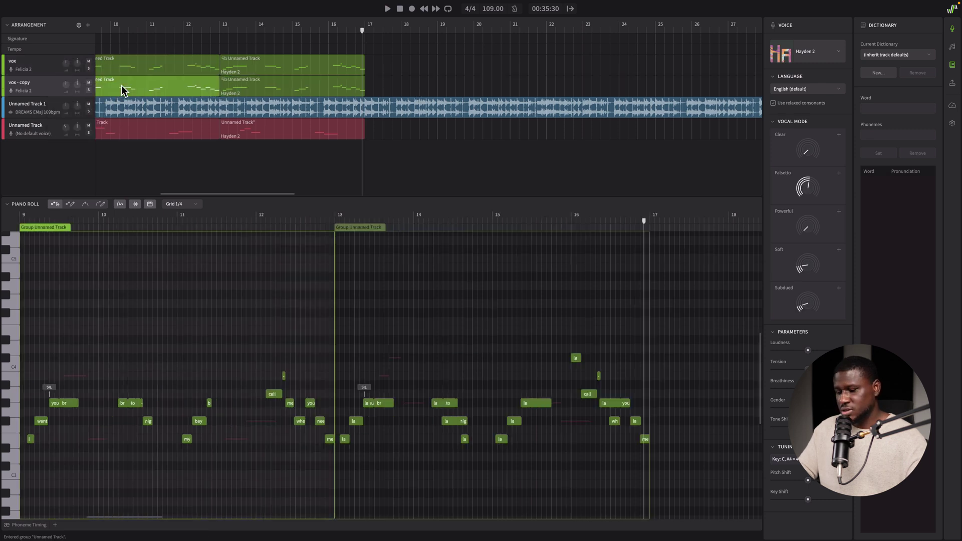
key("Delete")
left_click(241, 88)
key("Delete")
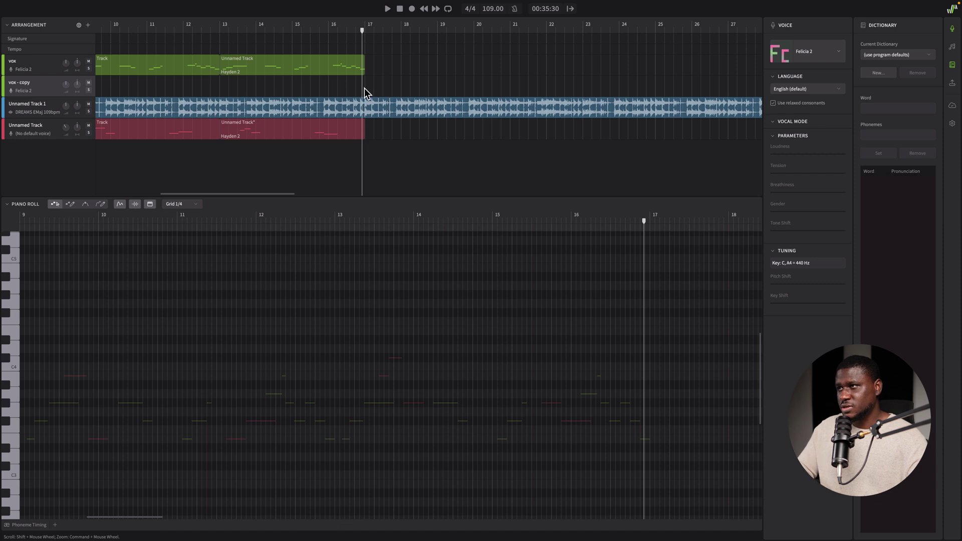
Step: Create a group on the vox copy track from bar 17 to bar 25 and place one note shortly after its start
key("ctrl+z")
left_click_drag(364, 88, 411, 83)
key("Return")
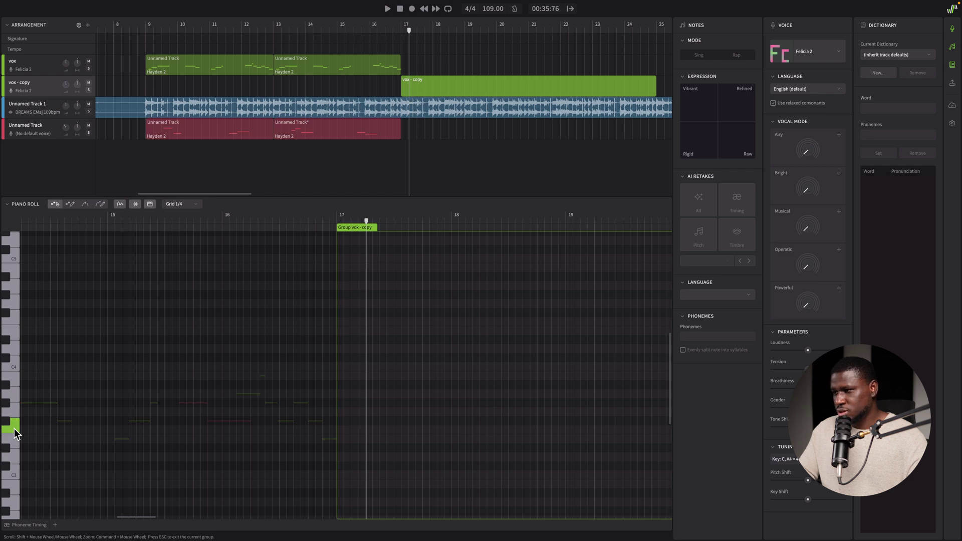
left_click(367, 430)
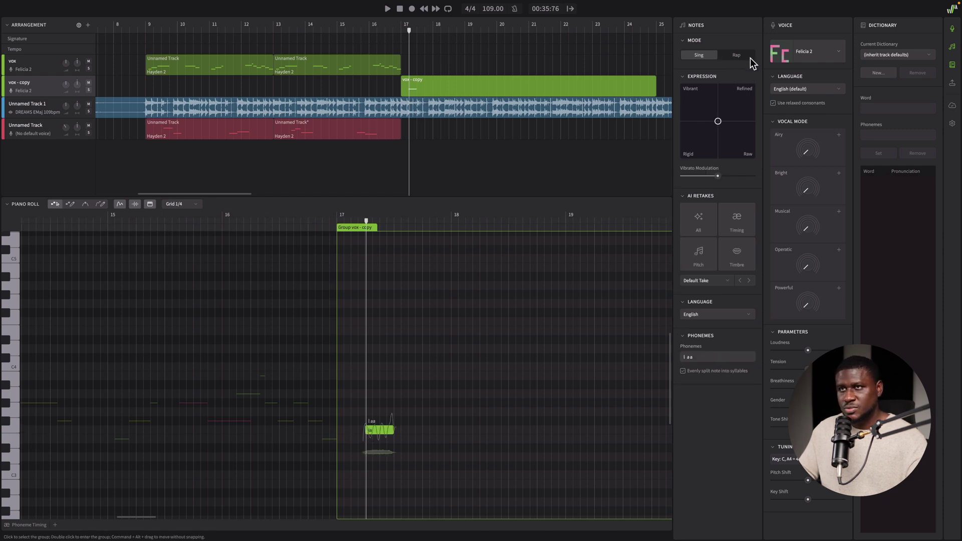
Step: Set the new note to Rap mode with the Hayden 2 voice, give it the lyric "girl i like it", and play it
left_click(737, 57)
double_click(366, 429)
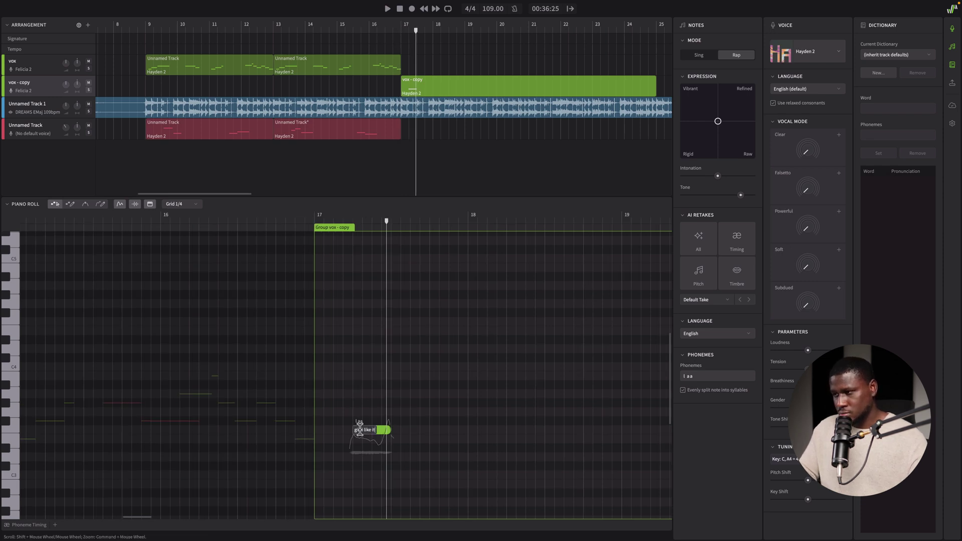
left_click(317, 218)
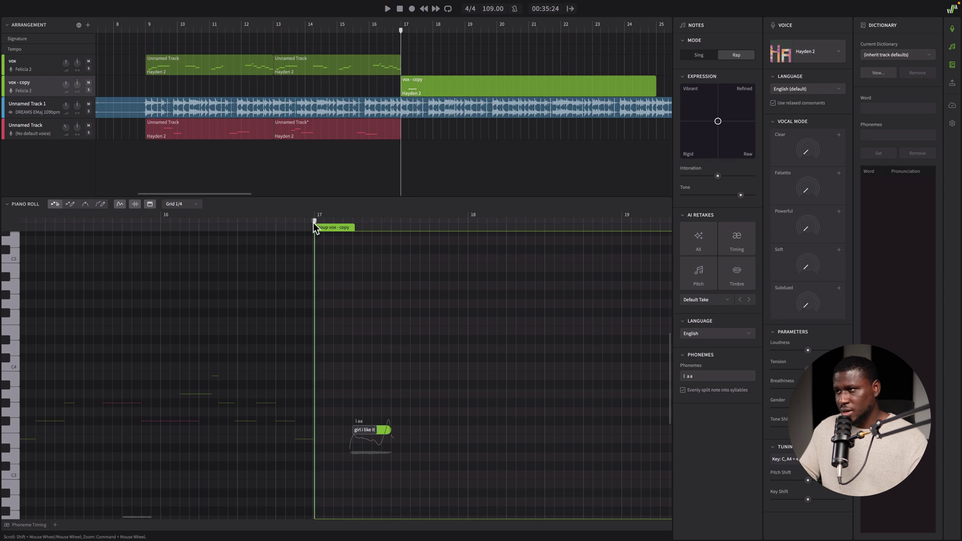
left_click(348, 298)
left_click(371, 432)
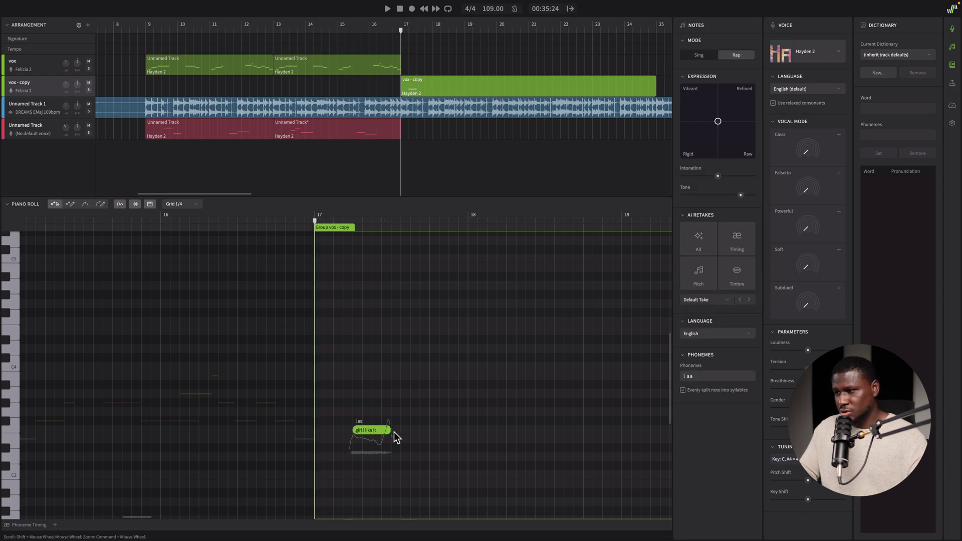
left_click(230, 217)
key("space")
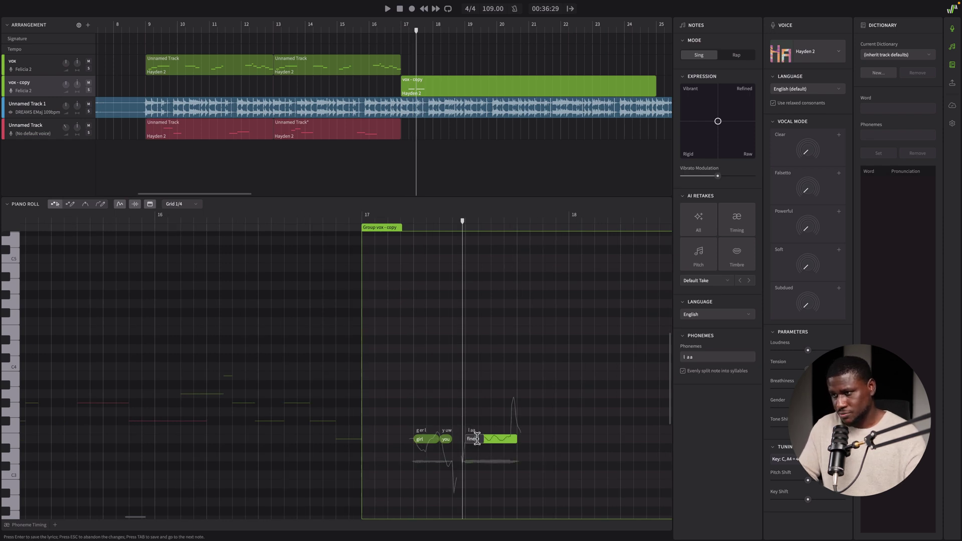
Step: Complete the rap phrase "girl you fine no lies" as five same-pitch notes in bar 17 and play it with its lead-in
key("Return")
key("space")
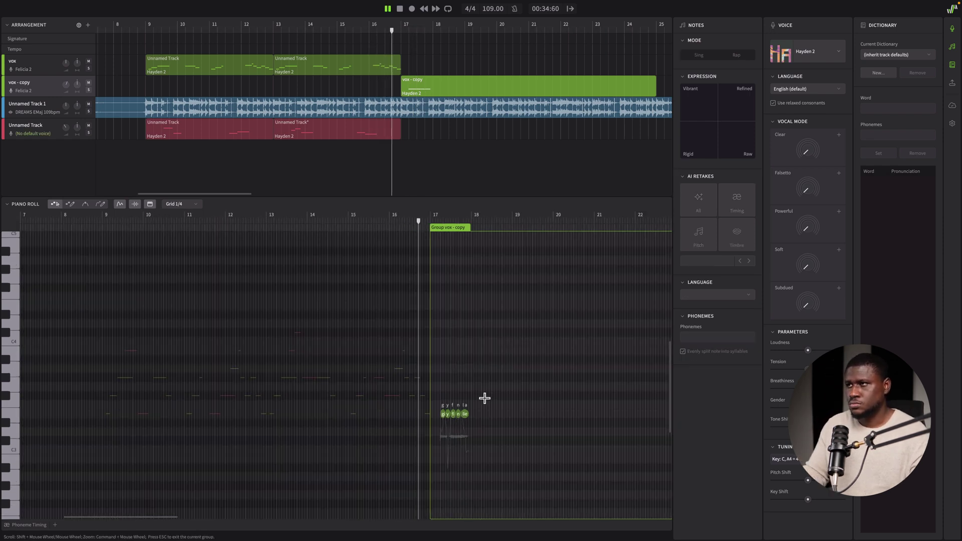
scroll(484, 398, "up", 3)
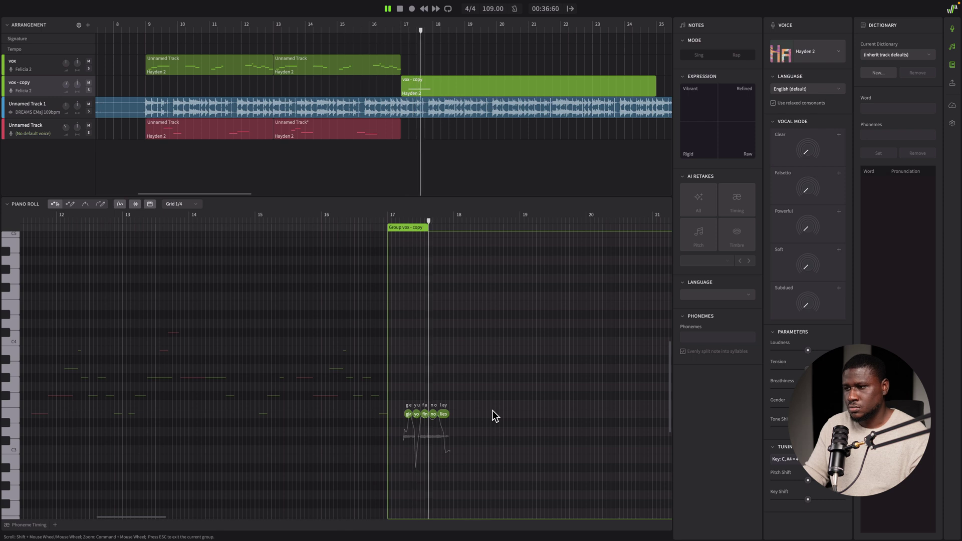
scroll(493, 410, "up", 2)
key("space")
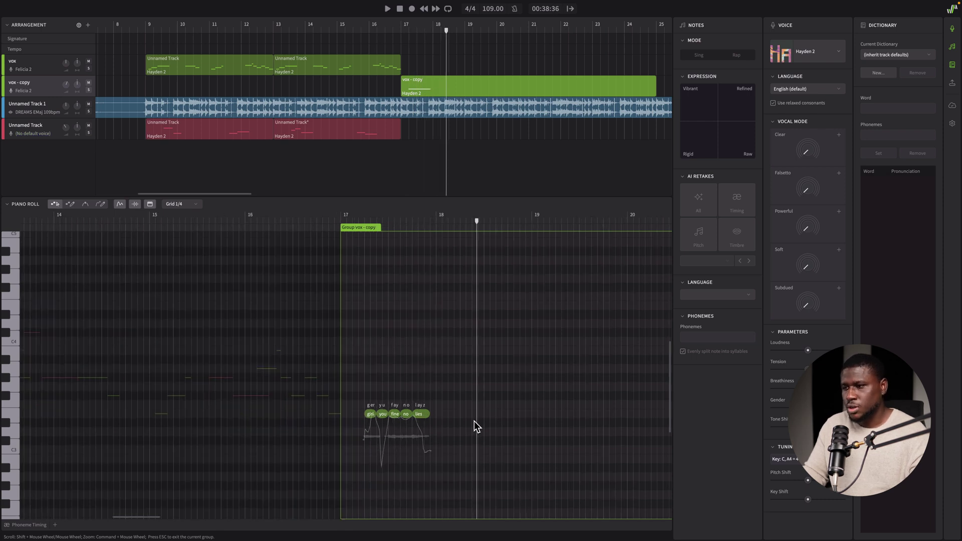
double_click(462, 413)
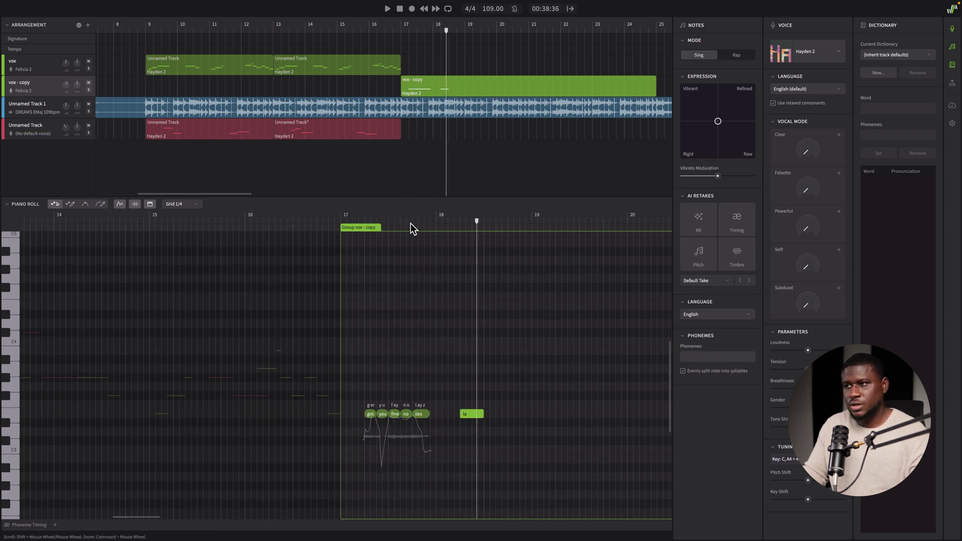
left_click(418, 241)
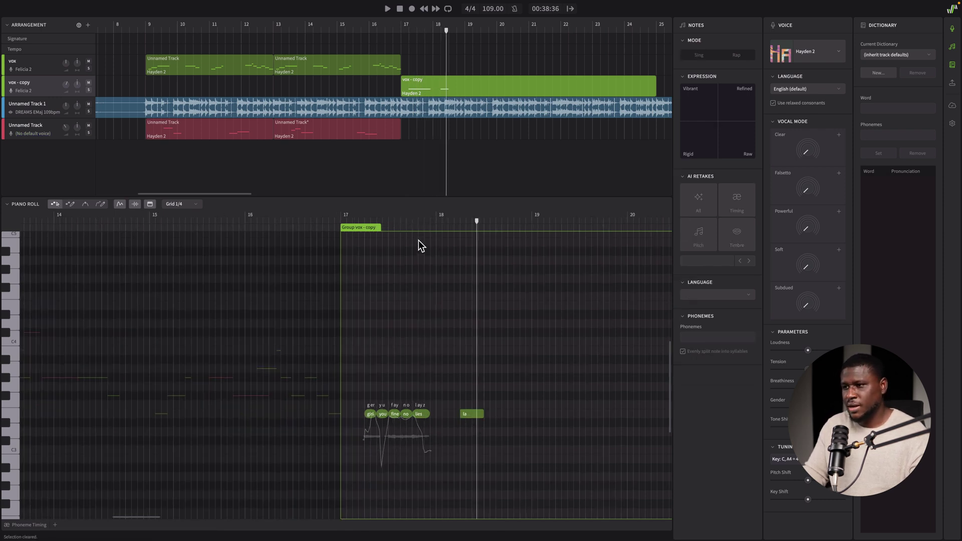
left_click(475, 415)
key("Delete")
Step: Copy the five-note rap phrase into bar 18 and change its lyrics to "want you in my life"
left_click_drag(457, 382, 342, 425)
key("ctrl+v")
scroll(453, 381, "up", 3)
left_click(502, 348)
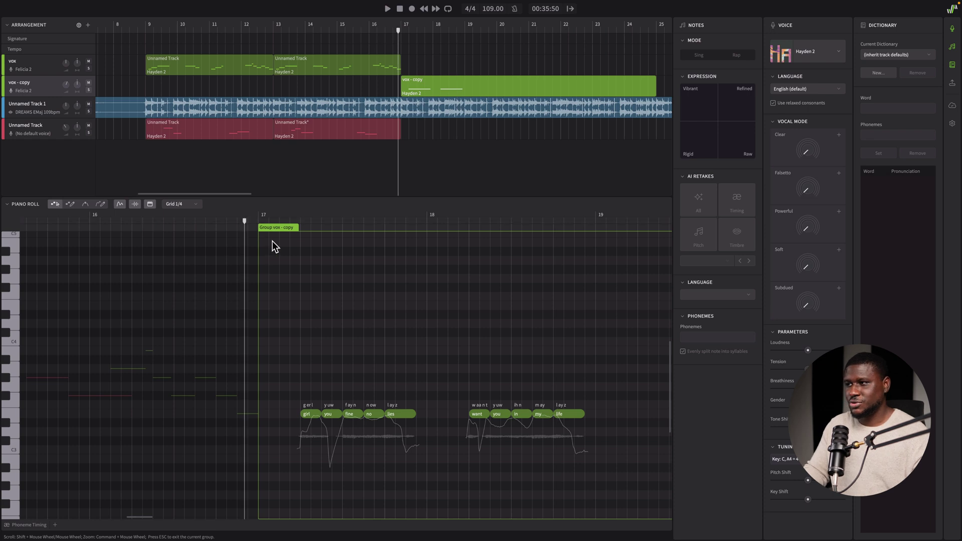
Step: Lengthen the "want" note into "you" on a 1/8 grid and play the rap phrases, replaying the one in bar 18
scroll(486, 384, "up", 2)
left_click(486, 384)
key("space")
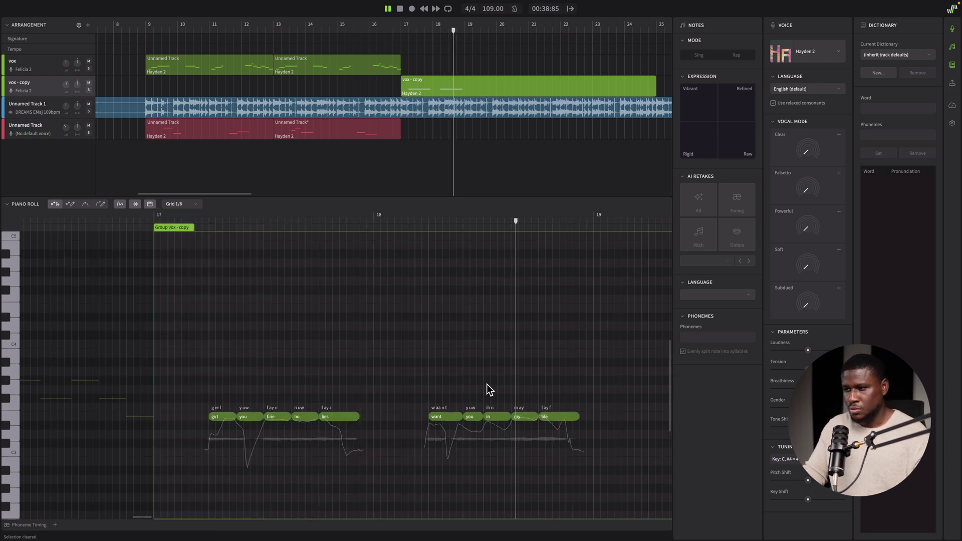
key("space")
left_click(416, 222)
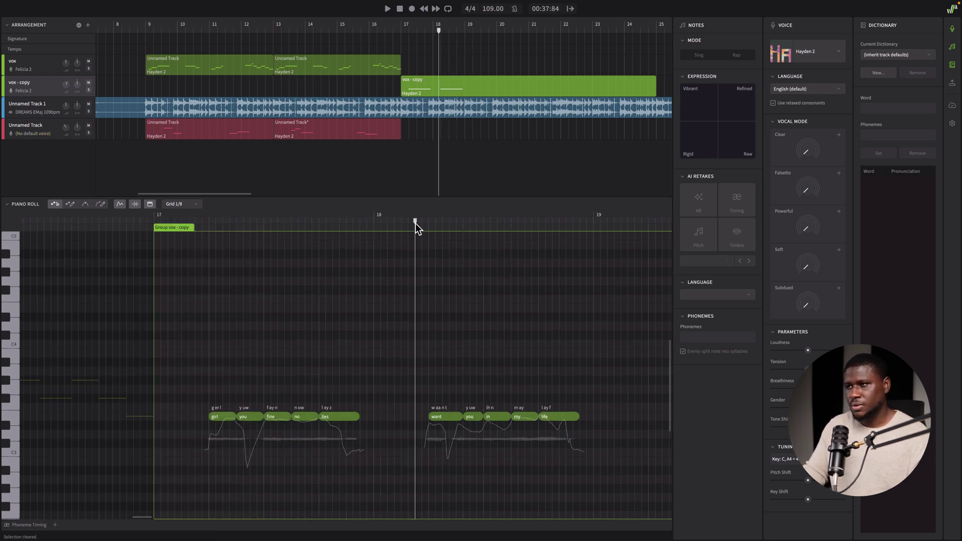
key("space")
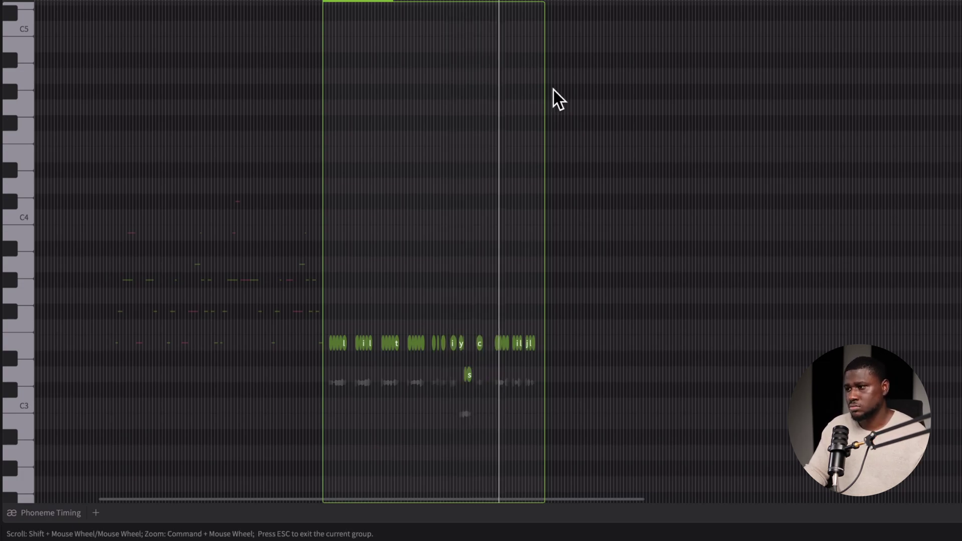
Step: Repeat the vox and backing groups at bars 25 and 29, play the arrangement from just before bar 9, and review the verse and vox notes
scroll(441, 280, "up", 5)
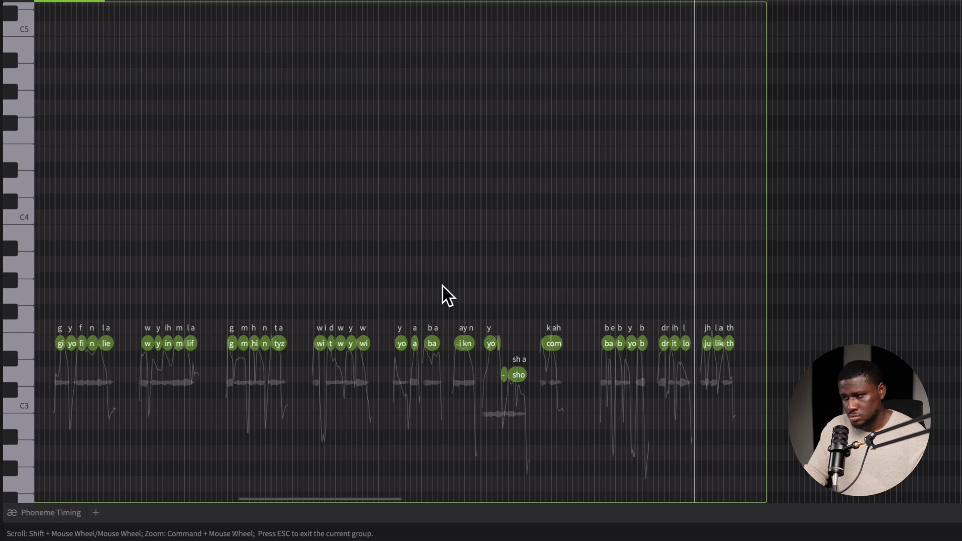
scroll(436, 290, "up", 2)
scroll(471, 282, "down", 2)
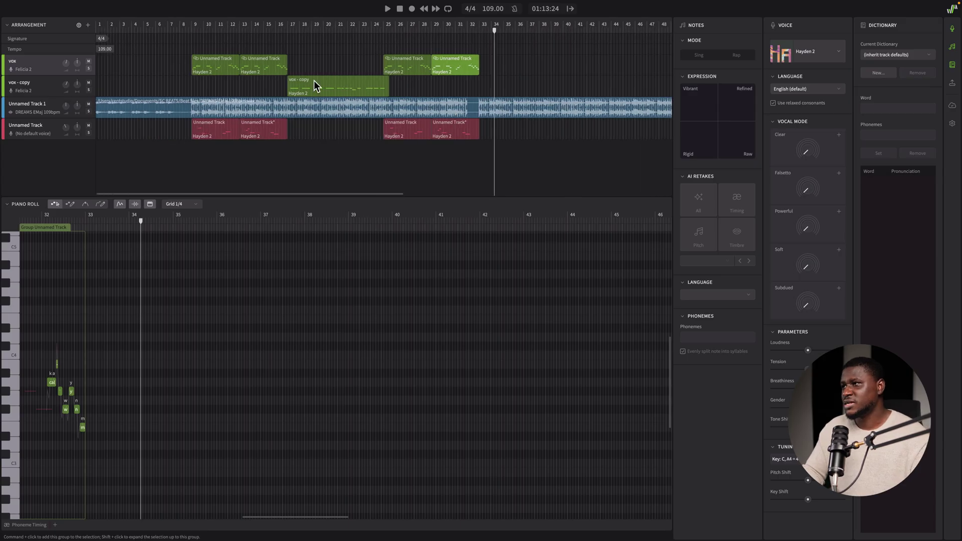
left_click(190, 25)
key("space")
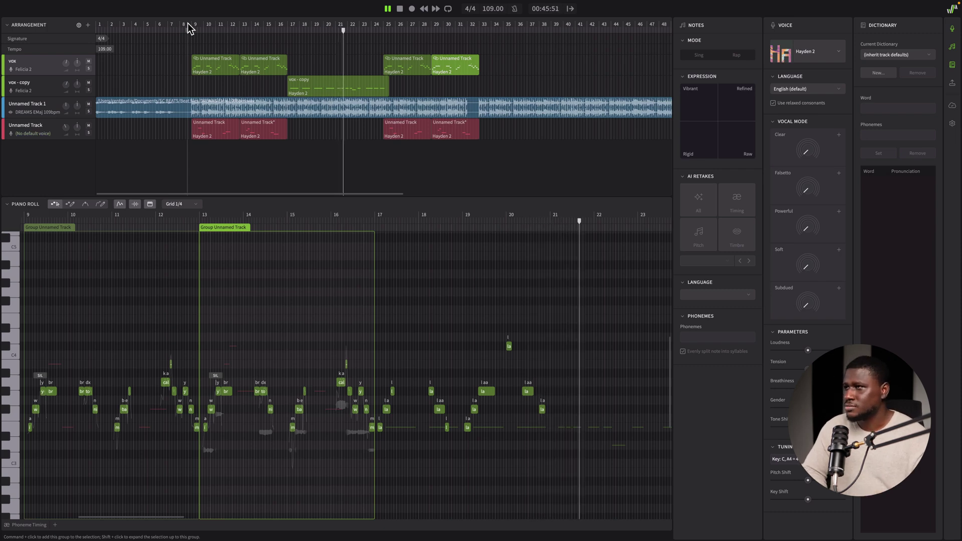
left_click(328, 91)
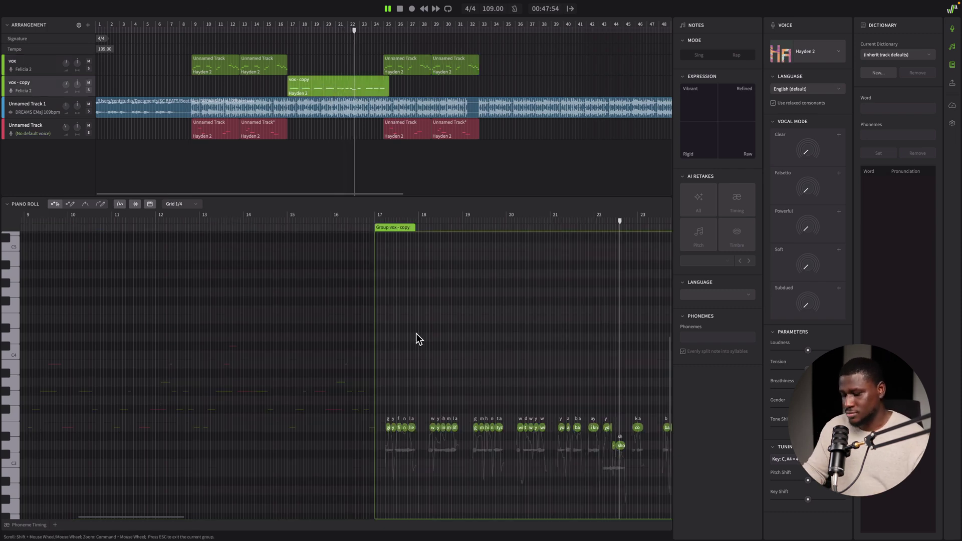
scroll(571, 467, "up", 10)
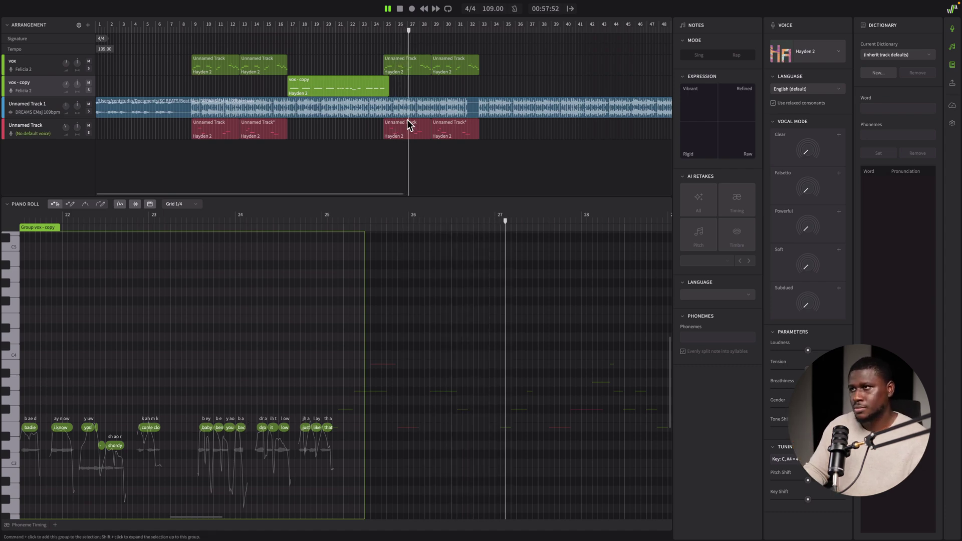
left_click(416, 72)
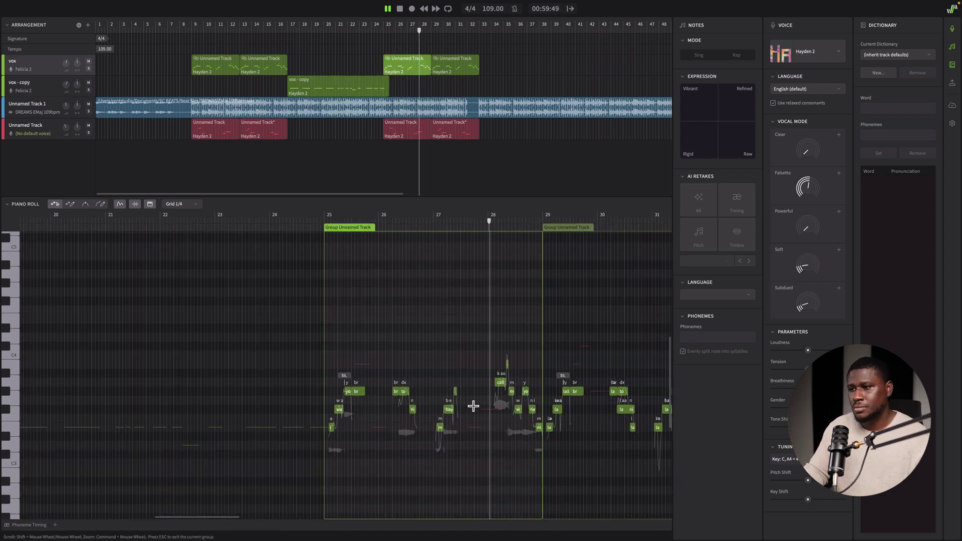
scroll(576, 423, "up", 2)
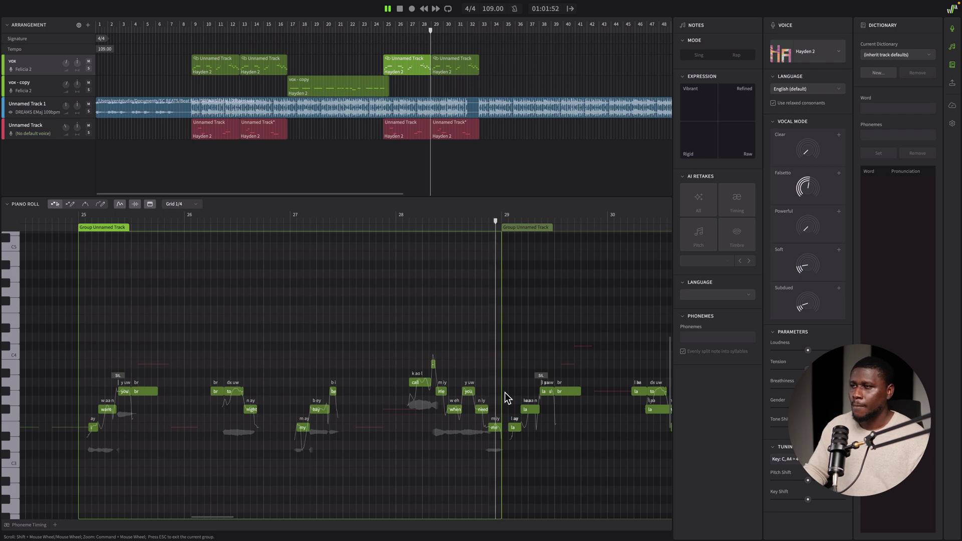
Step: Duplicate the rap verse group on the vox copy track and place the duplicate at bar 33
left_click(340, 88)
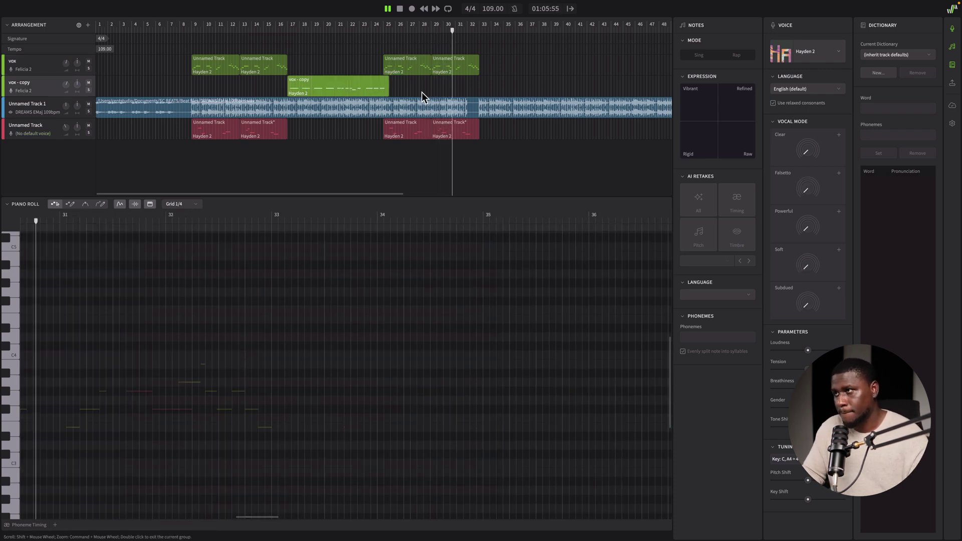
left_click(484, 85)
key("ctrl+v")
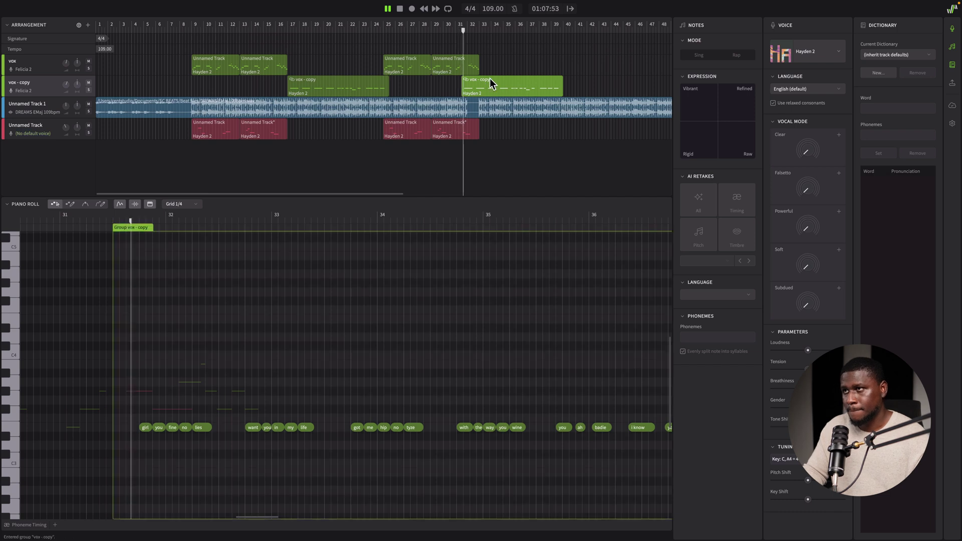
scroll(498, 81, "up", 5)
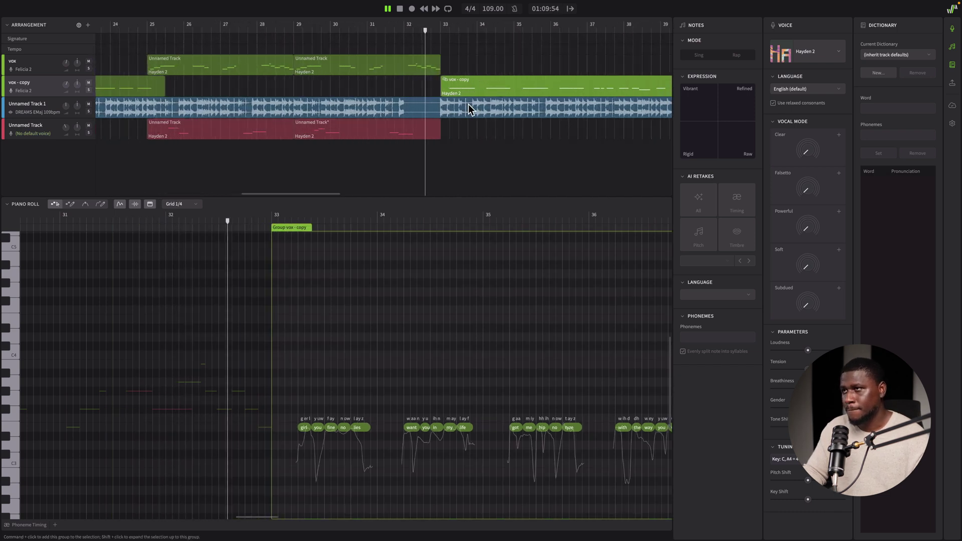
left_click(455, 130)
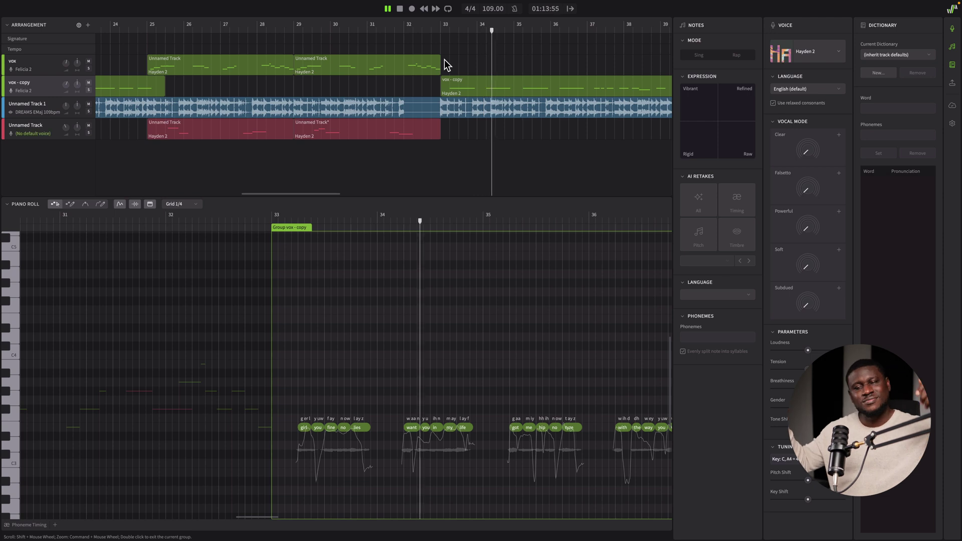
scroll(451, 92, "down", 3)
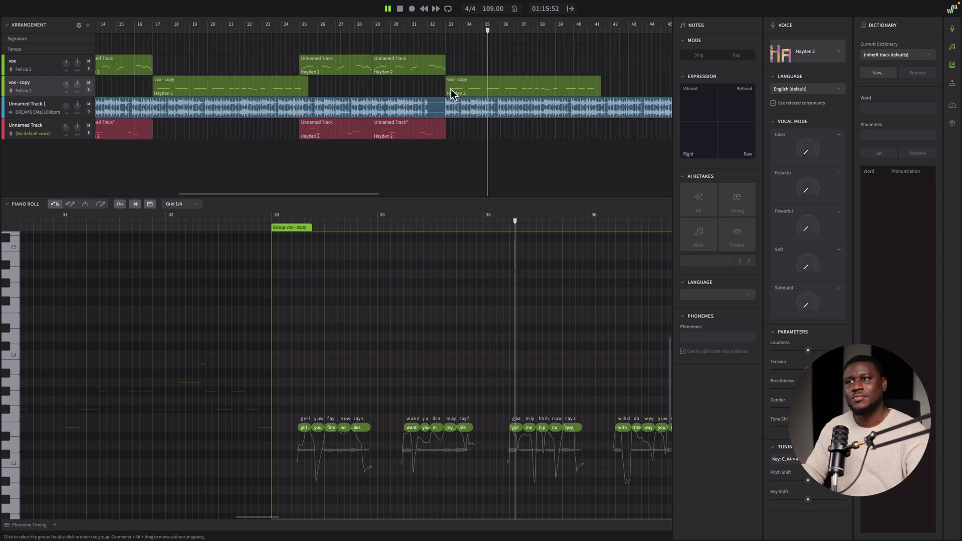